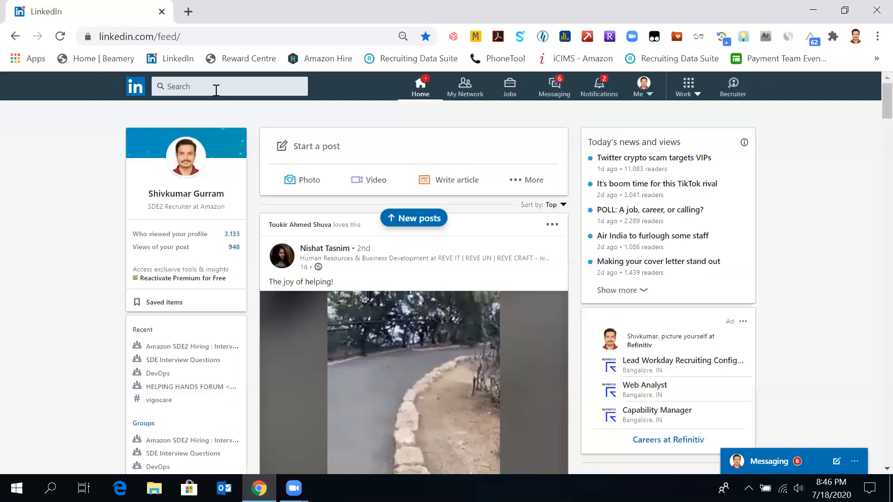
- Search LinkedIn for "software engineer"
click(216, 90)
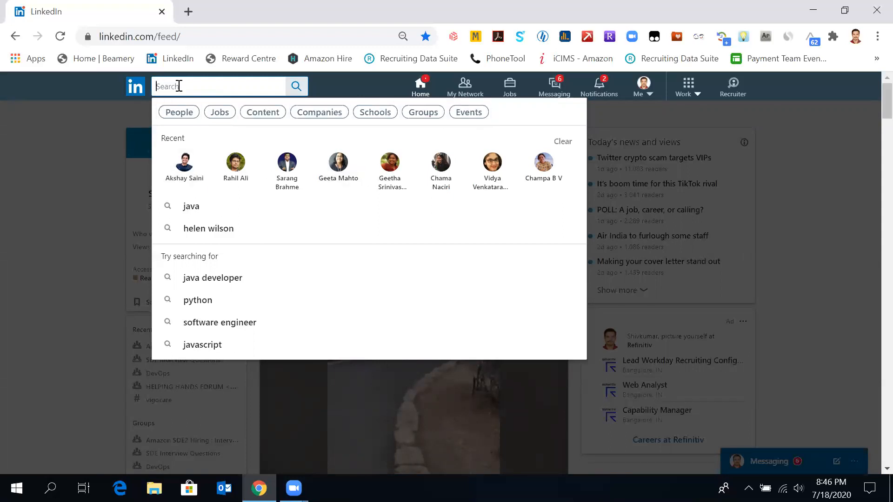
text(software engineer)
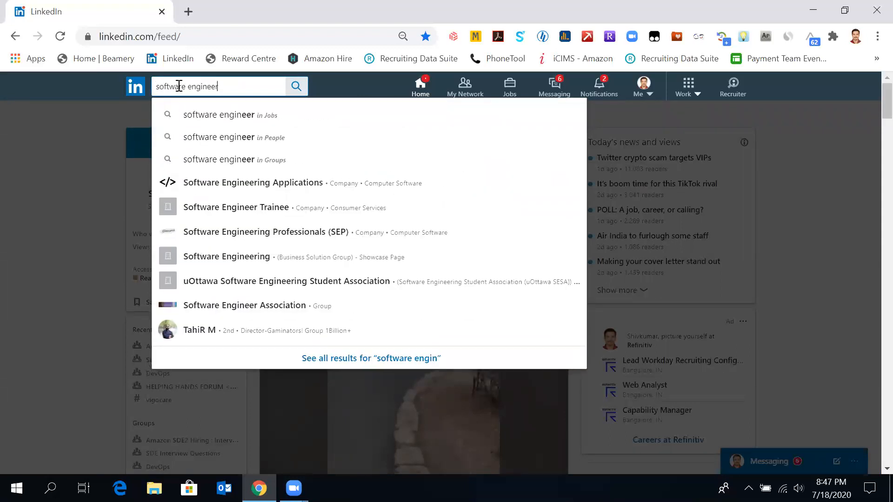
key(Return)
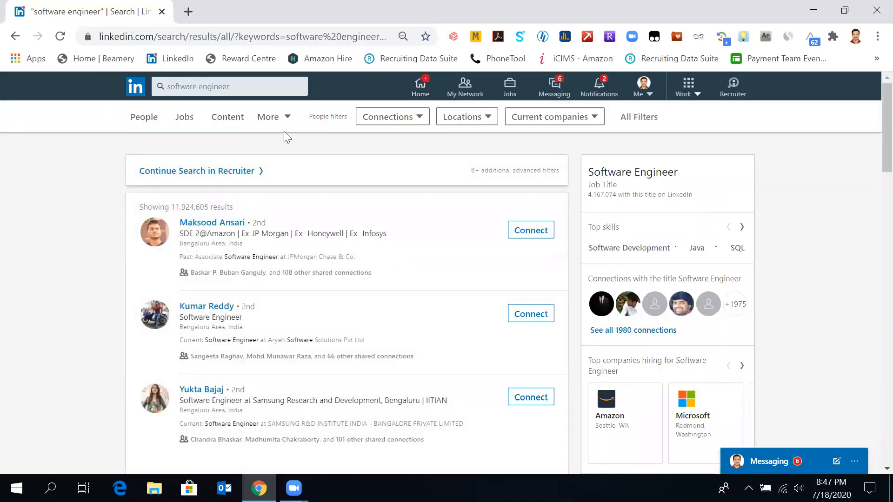
- Filter the software engineer results by the location India
click(493, 123)
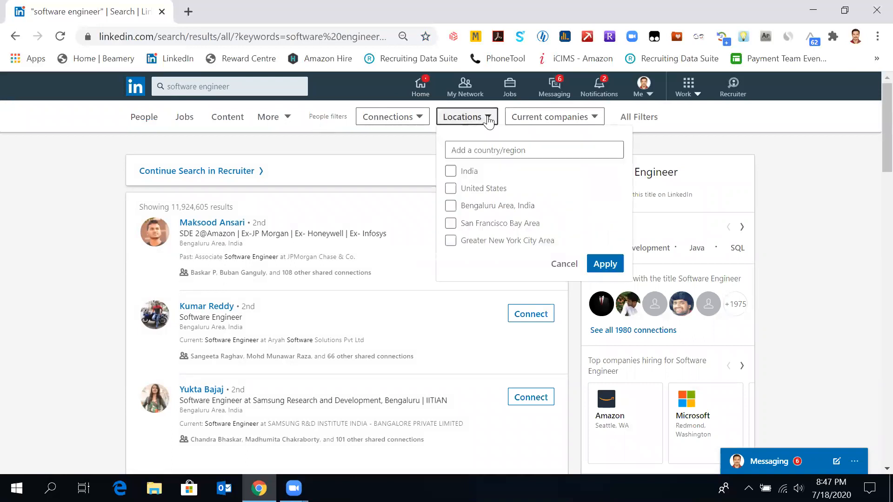
click(480, 151)
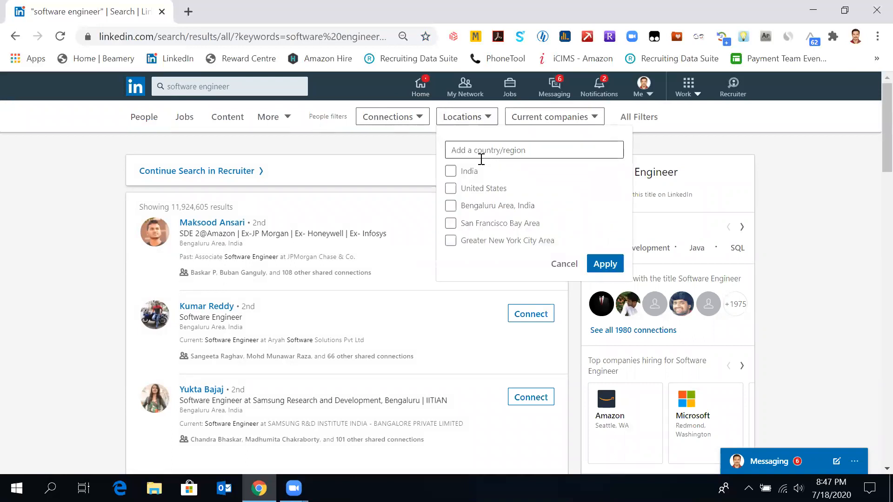
click(451, 172)
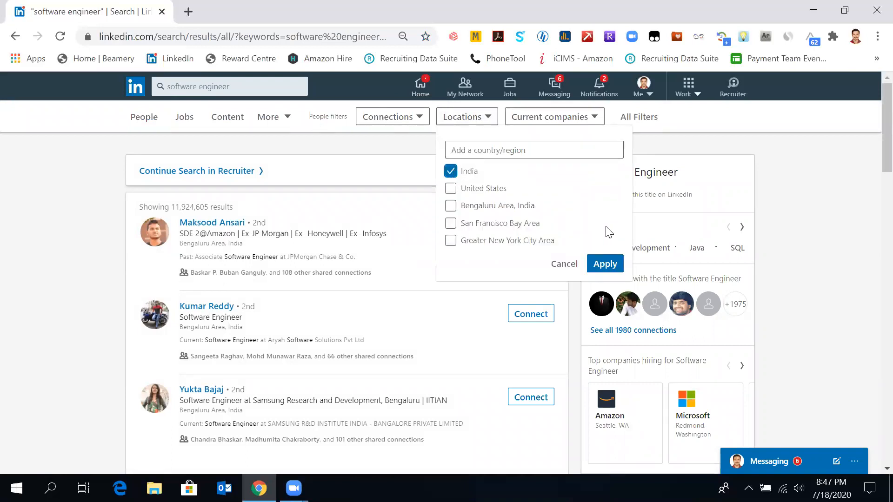
click(605, 264)
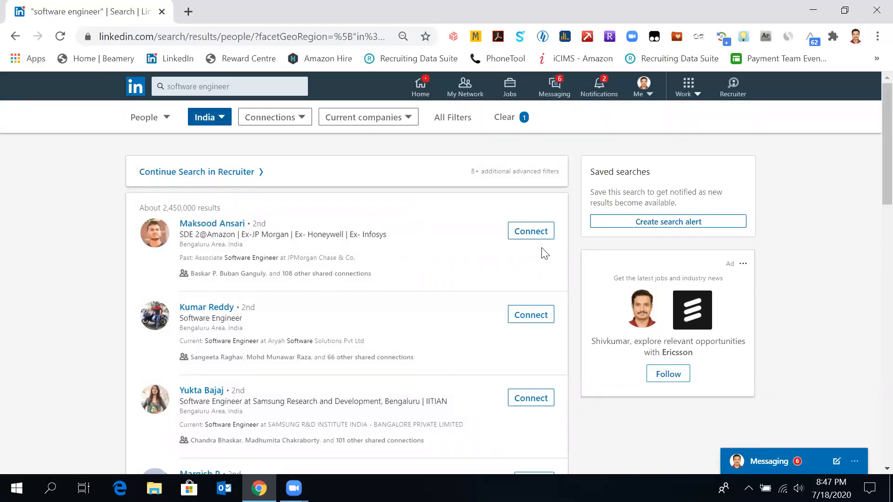
- Narrow the people results to 1st-degree connections
click(166, 118)
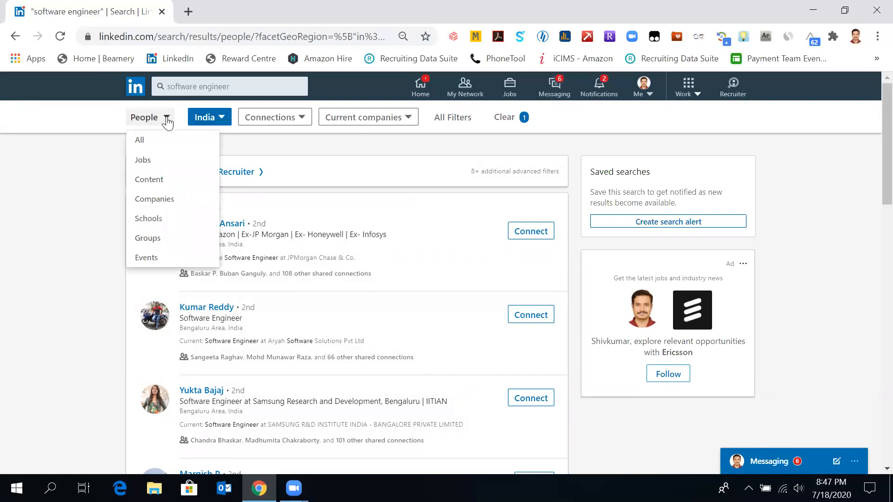
click(305, 118)
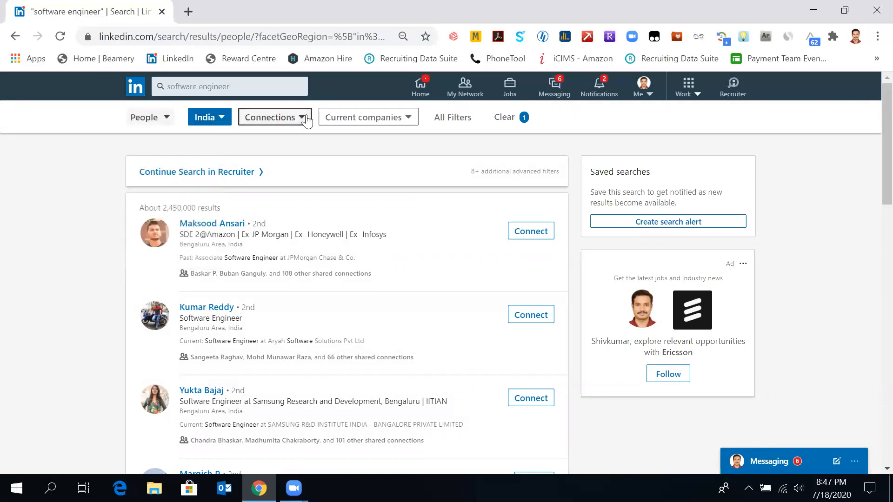
click(305, 118)
click(251, 147)
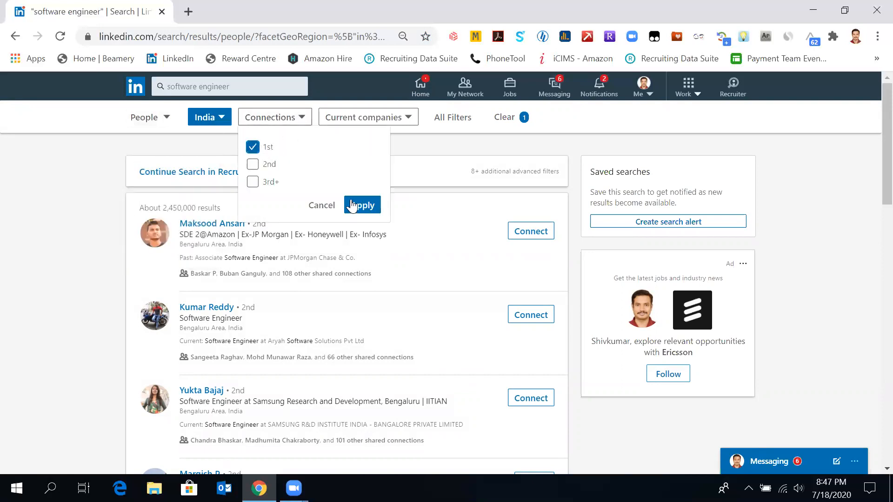
click(356, 206)
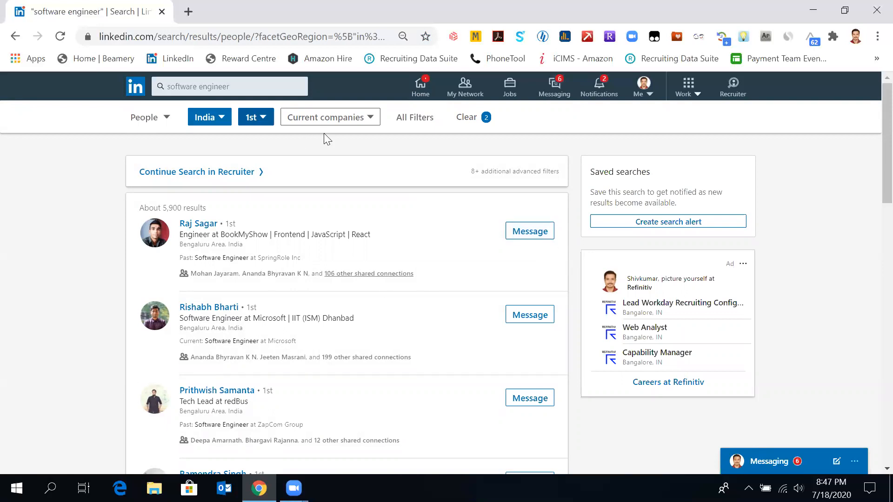
- Clear the applied filters and the search keyword, and switch to a people search without keywords
click(466, 117)
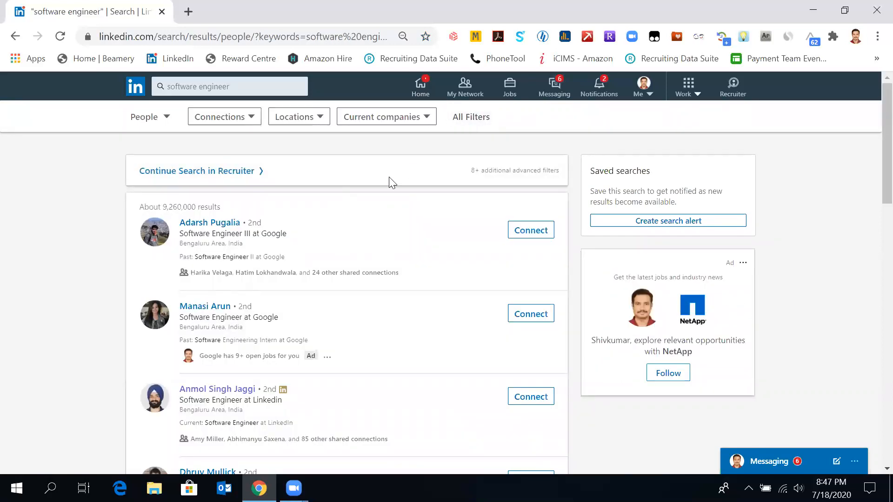
click(466, 122)
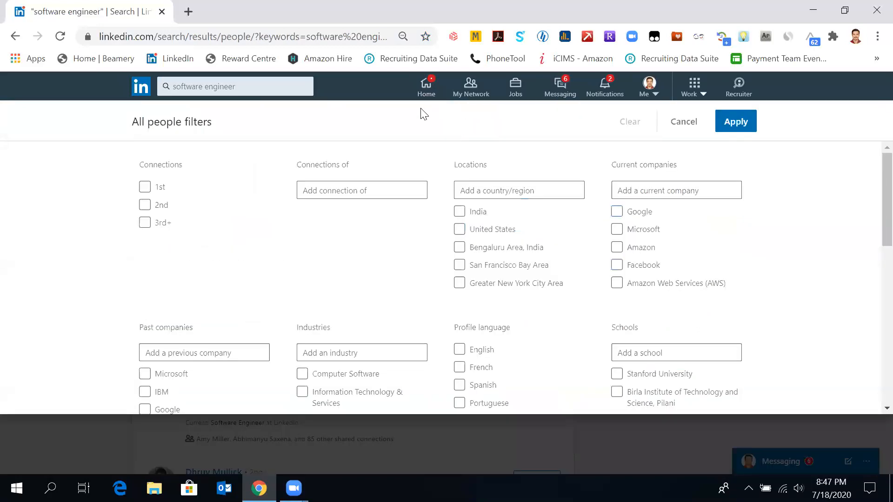
click(270, 83)
key(BackSpace)
key(Escape)
click(228, 84)
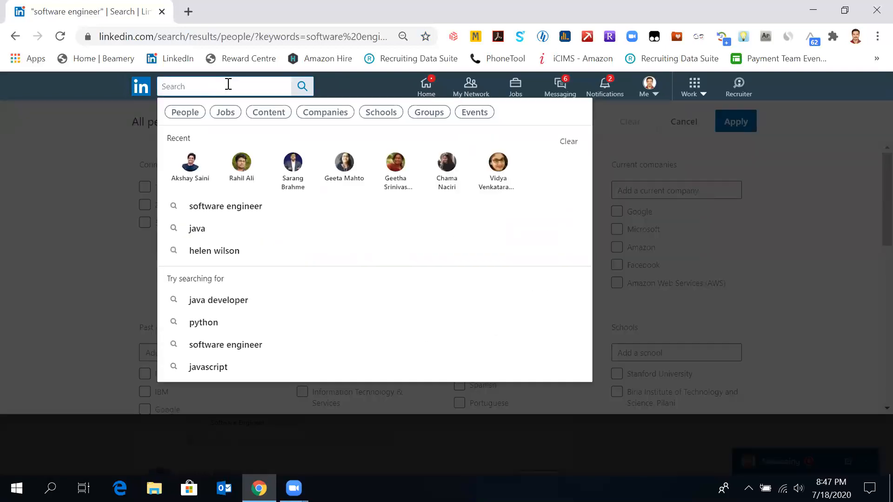
click(188, 110)
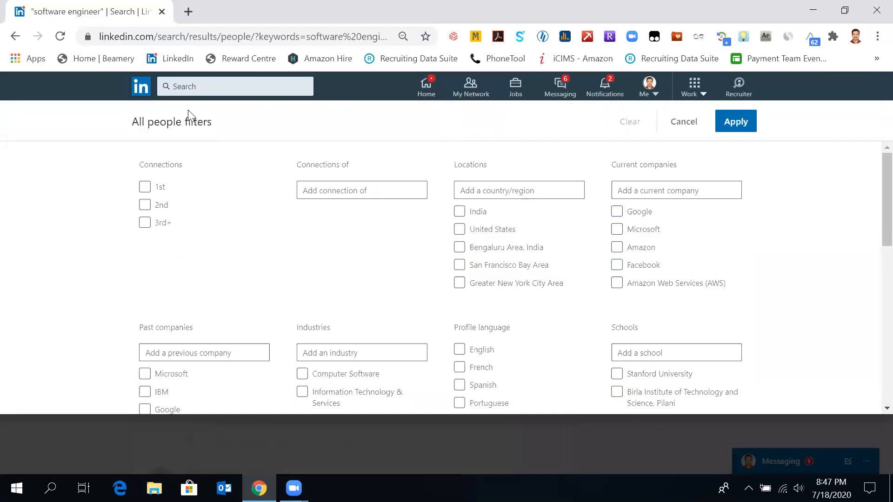
click(725, 129)
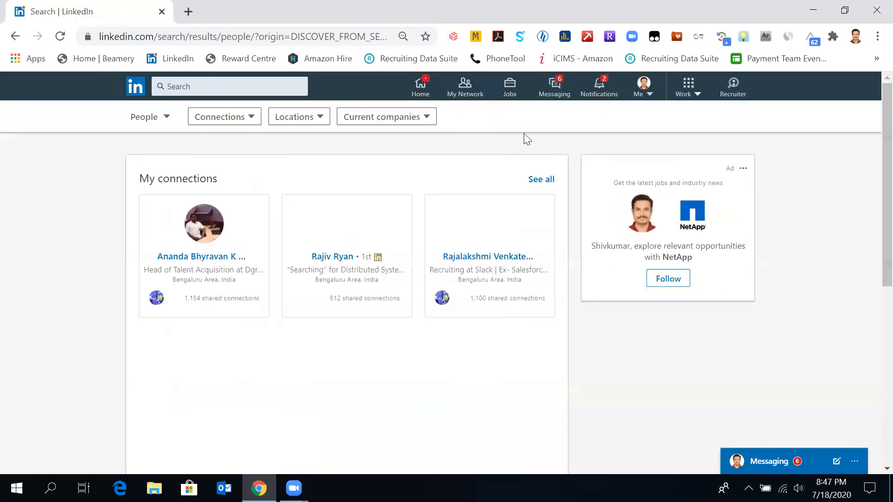
- In the complete set of people filters, set Title to the suggested entry ("software engineer" OR "software developer")
click(458, 118)
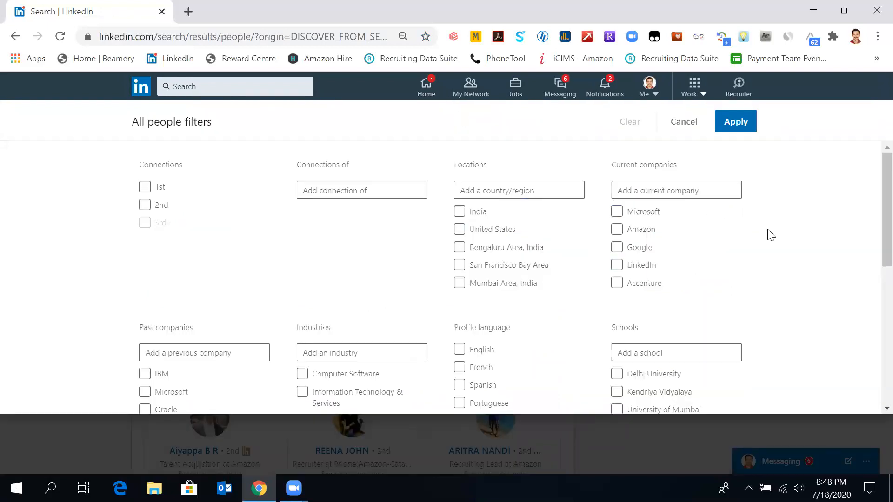
scroll(770, 234, down, 6)
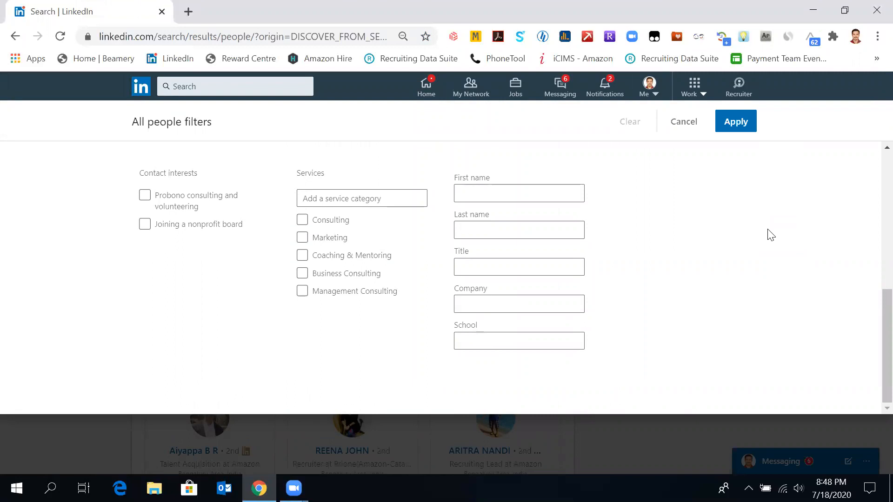
scroll(771, 235, up, 6)
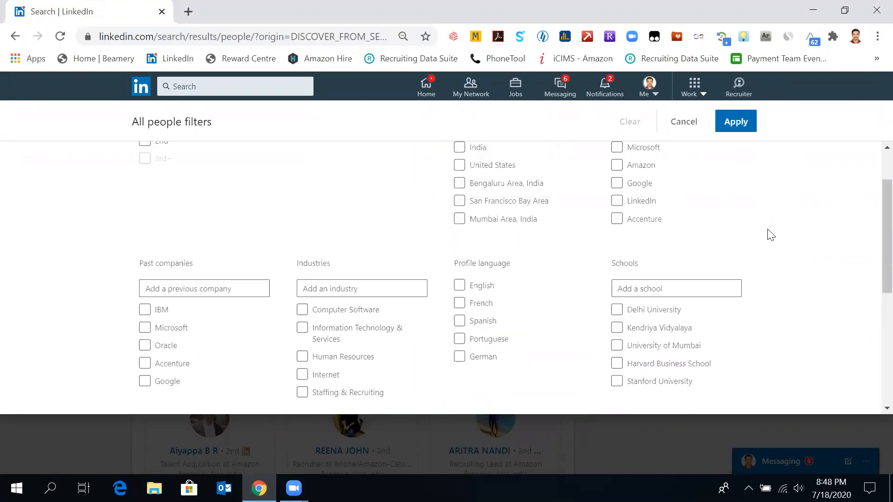
scroll(770, 235, down, 2)
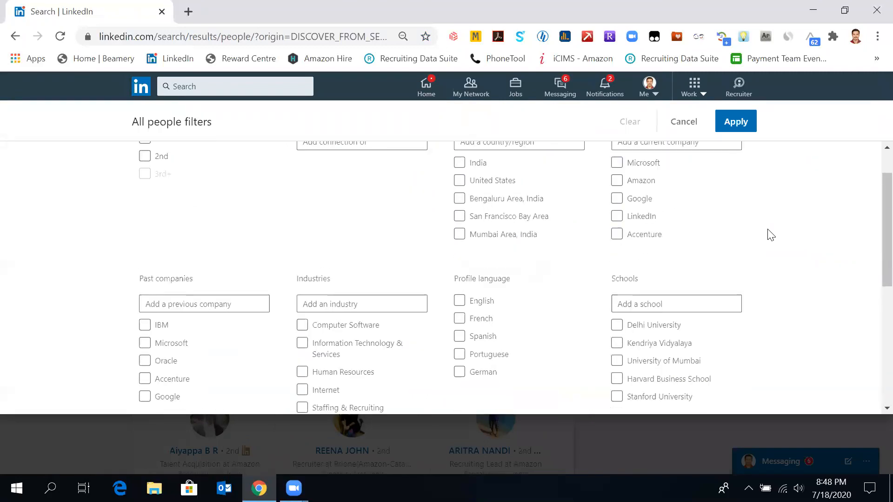
scroll(770, 235, down, 4)
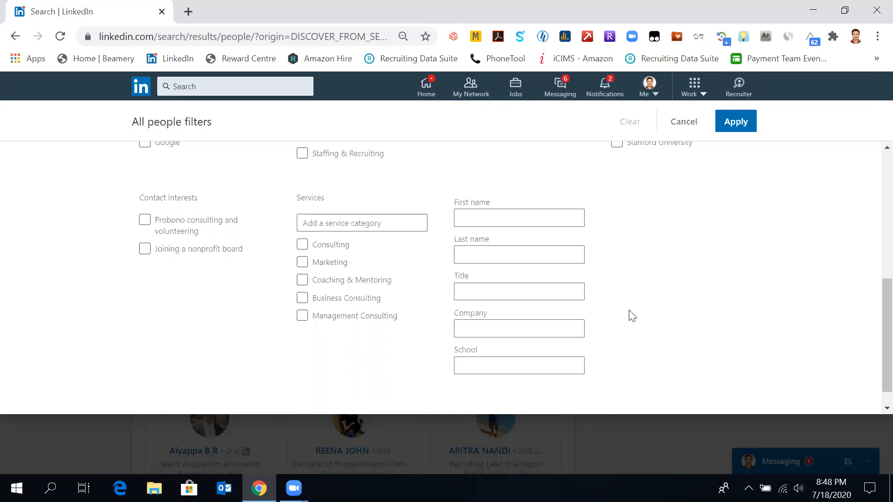
click(502, 293)
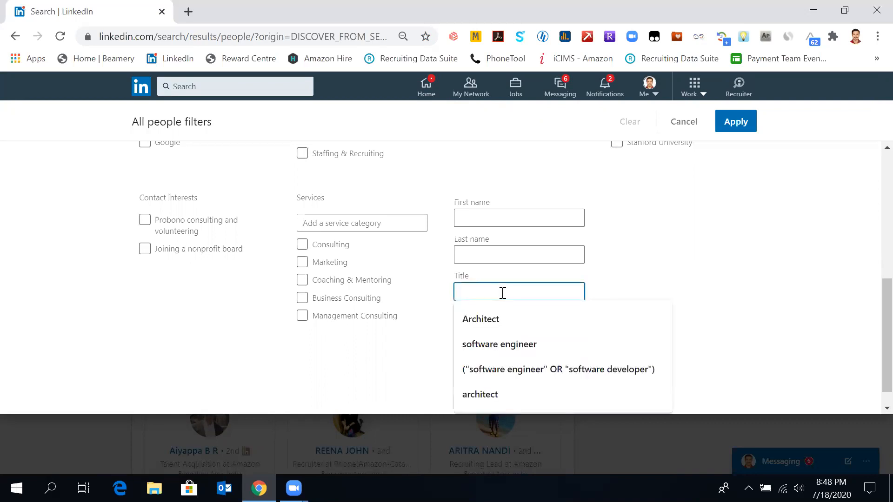
click(528, 370)
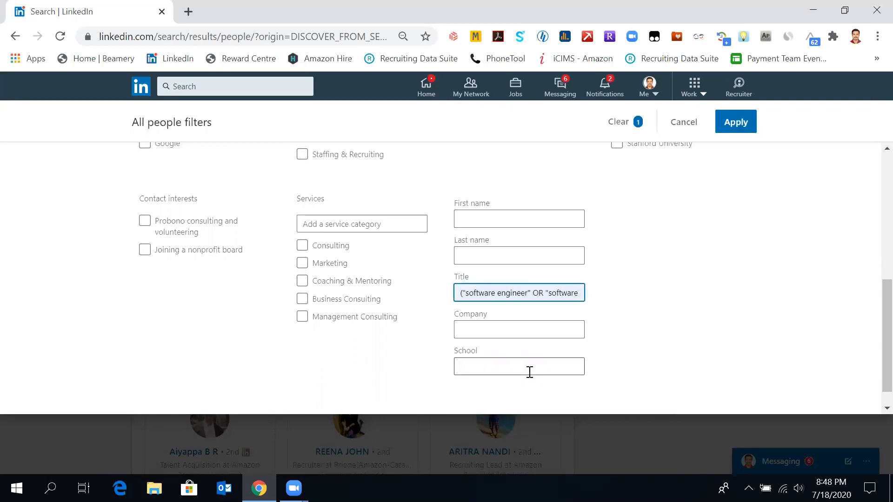
click(639, 321)
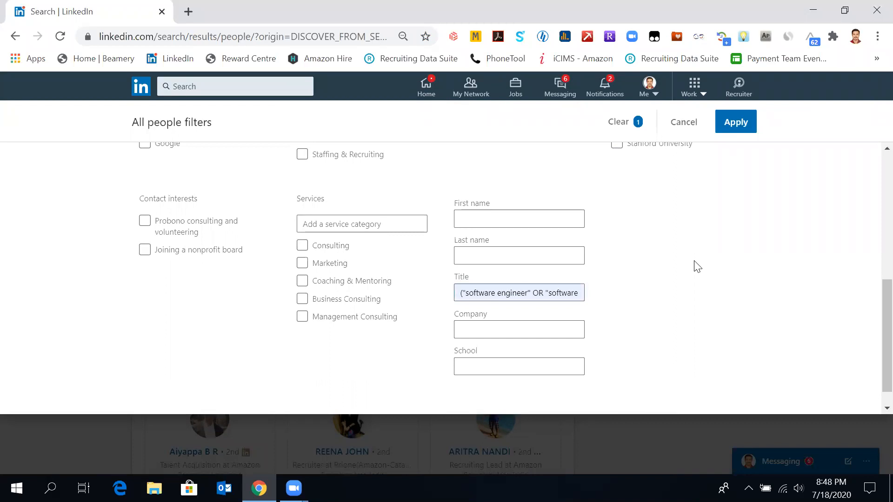
- Add the Indian Institute of Technology campuses Kharagpur, Kanpur and Madras to the Schools filter by looking up IIT
scroll(696, 266, up, 2)
scroll(696, 266, up, 2)
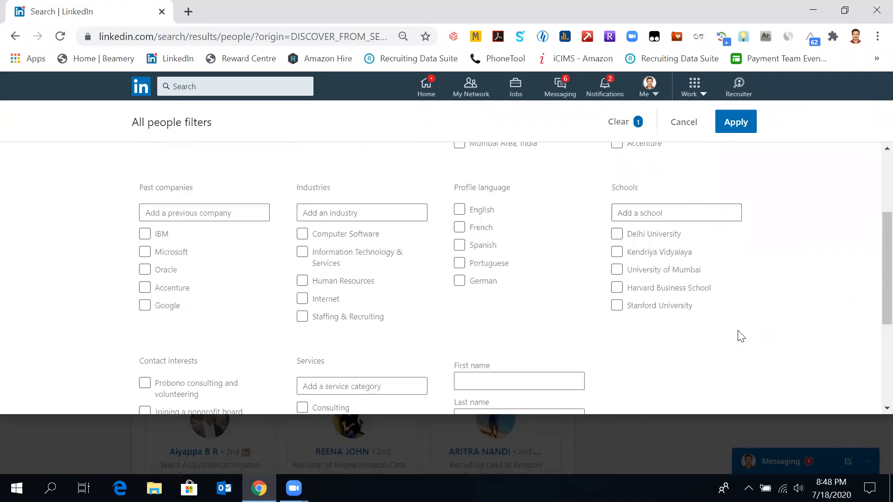
click(673, 212)
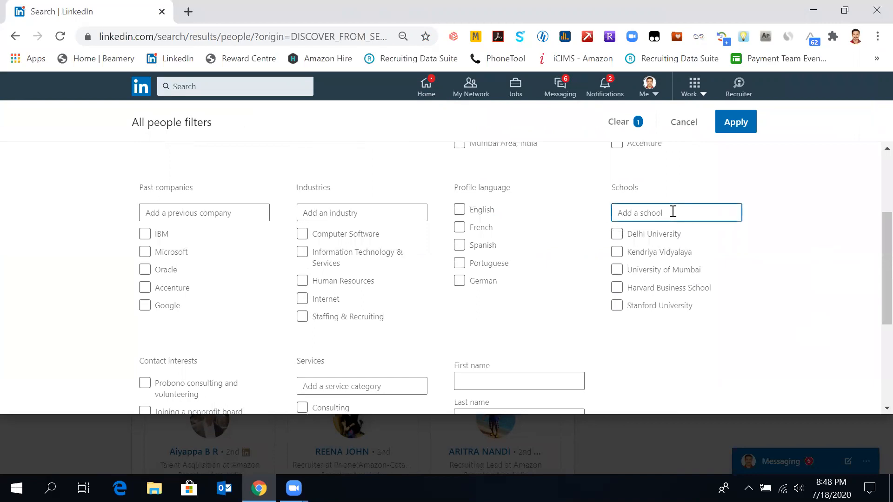
text(IIT)
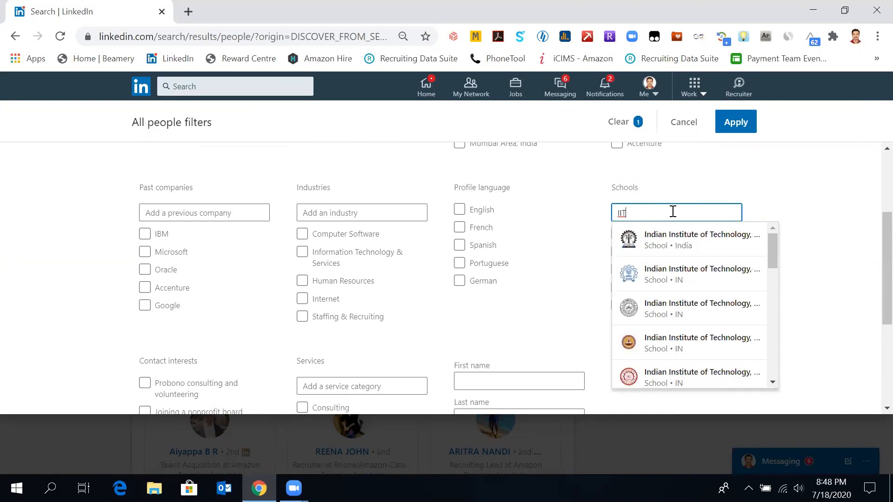
click(684, 239)
text(IIT)
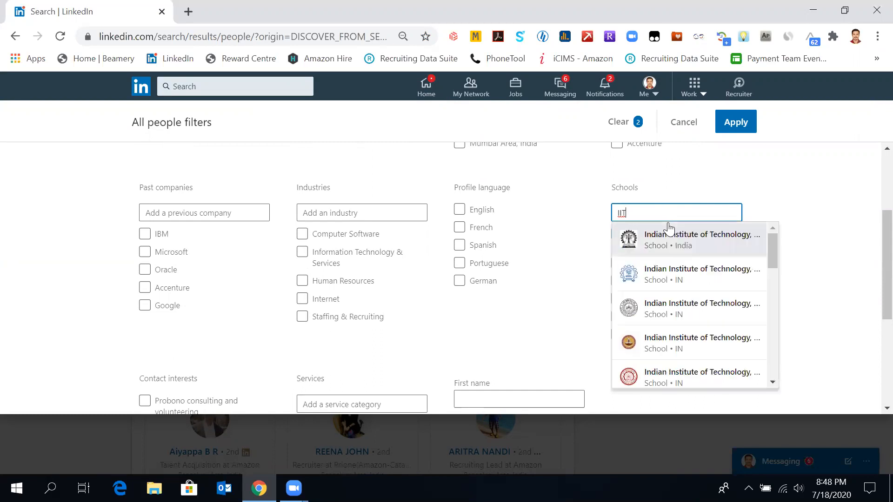
click(728, 318)
text(IIT)
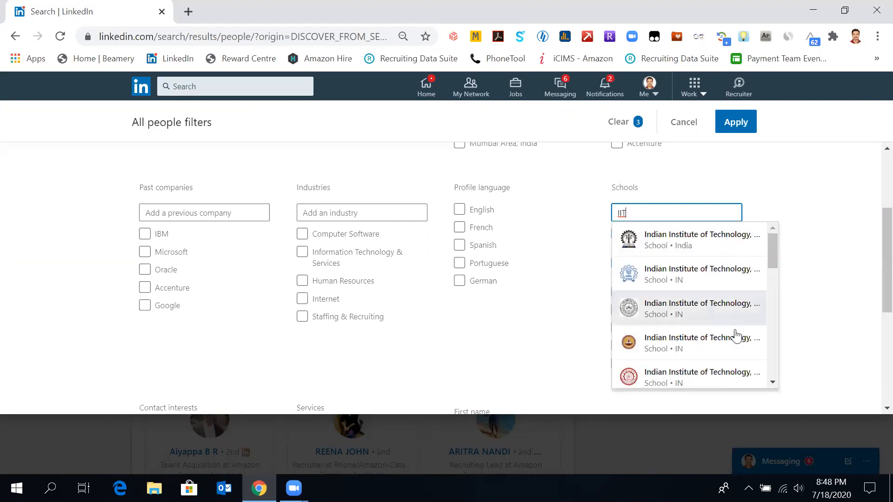
click(734, 340)
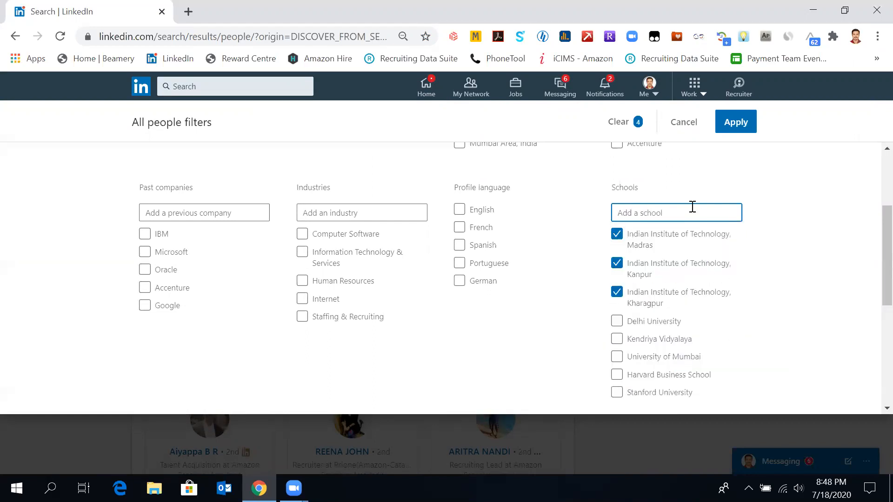
- Try to add further Indian Institute of Technology campuses to the Schools filter by looking up IIT
text(IIT)
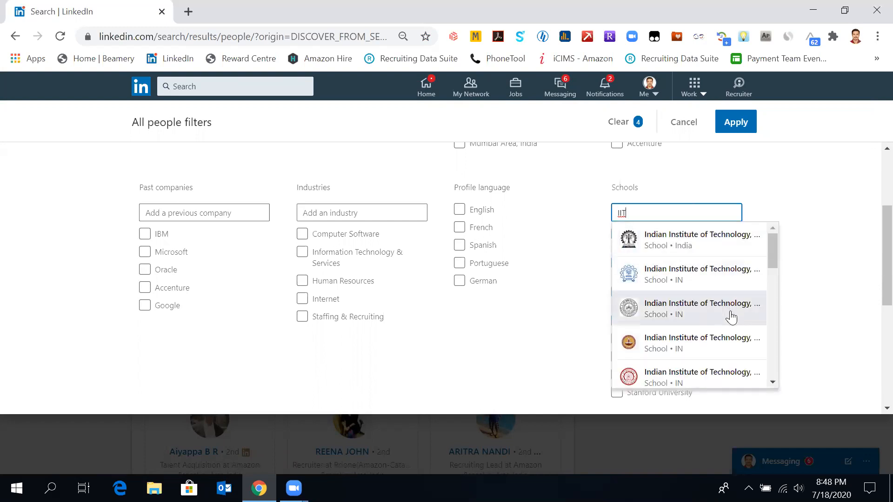
click(718, 252)
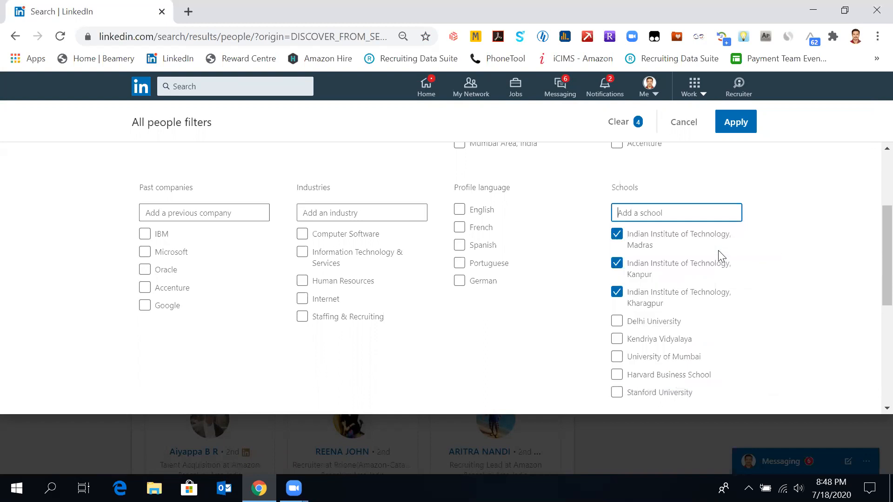
text(IIT)
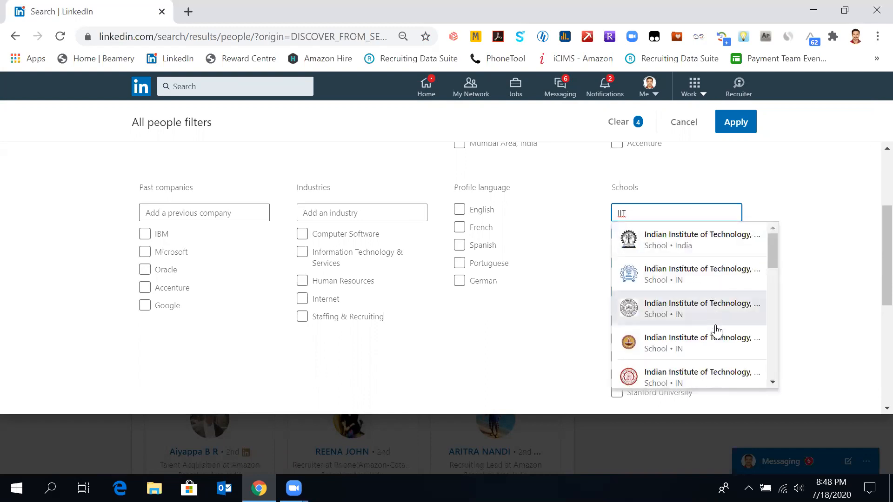
click(715, 325)
text(IIT)
click(704, 336)
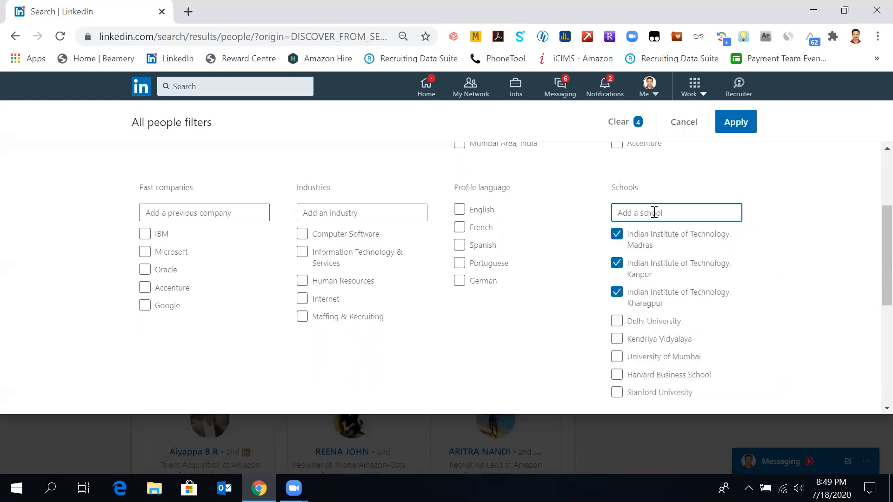
- Add Indian Institute of Technology, Delhi and IIT Bombay - Shailesh J. Mehta School of Management to the Schools filter by looking up IIT
text(IIT)
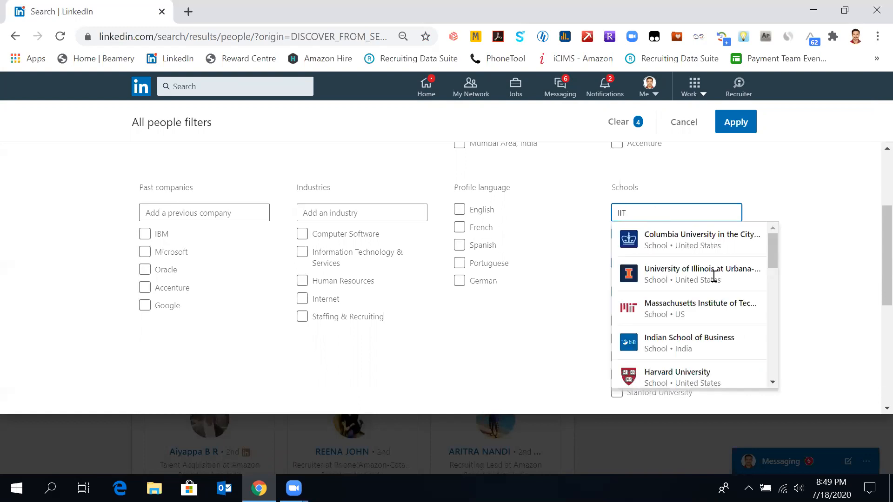
scroll(726, 329, down, 1)
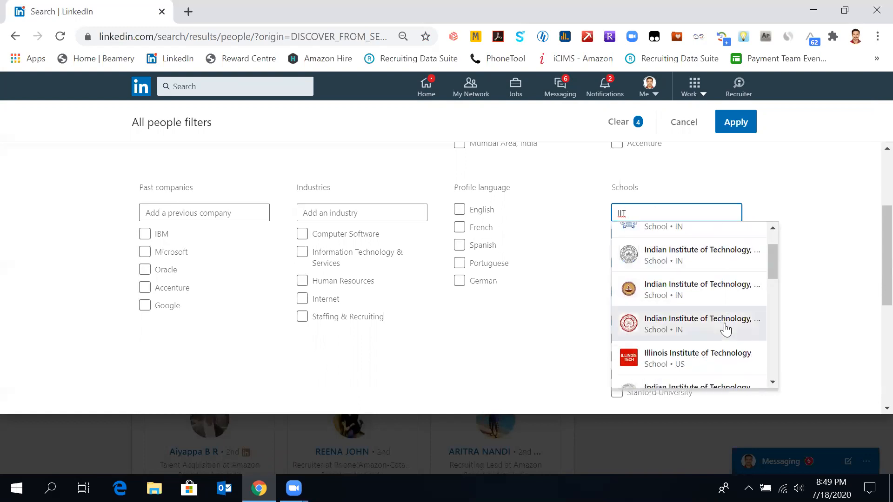
click(725, 329)
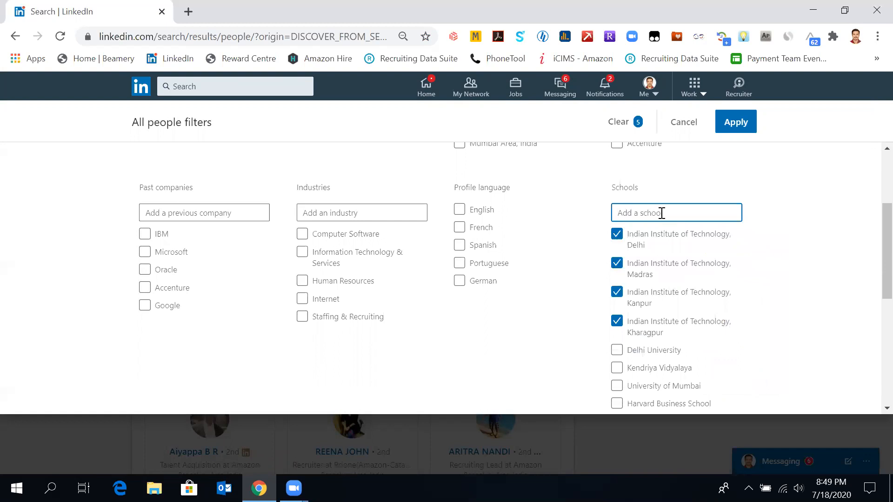
text(IIT)
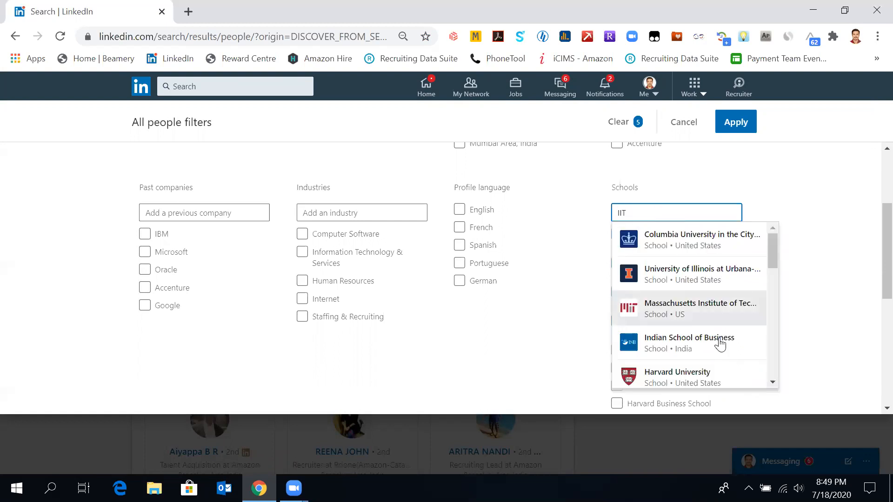
scroll(720, 345, down, 5)
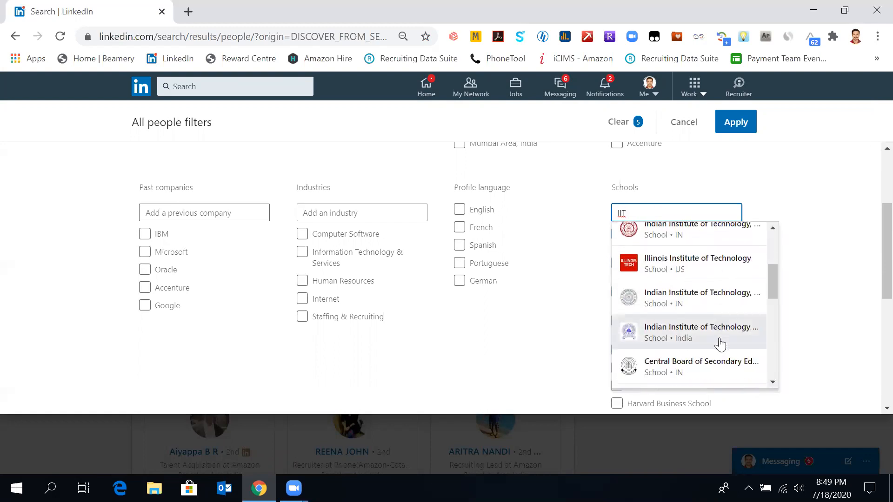
scroll(719, 344, down, 3)
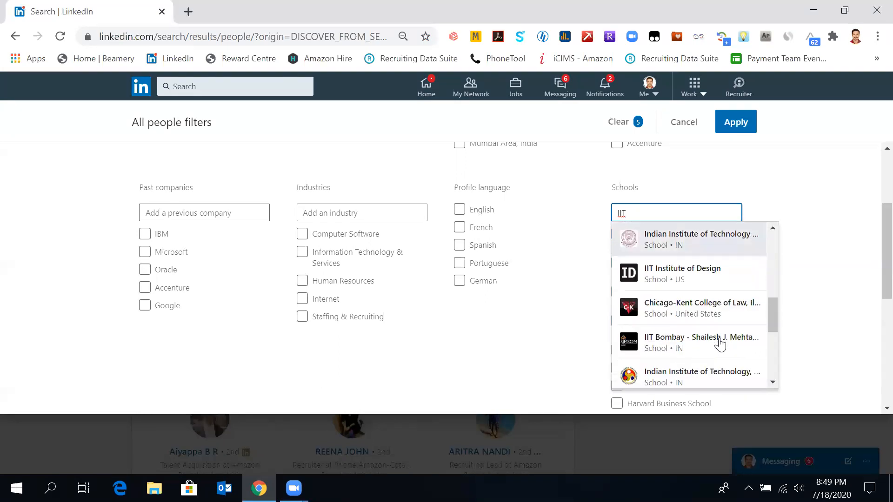
click(720, 345)
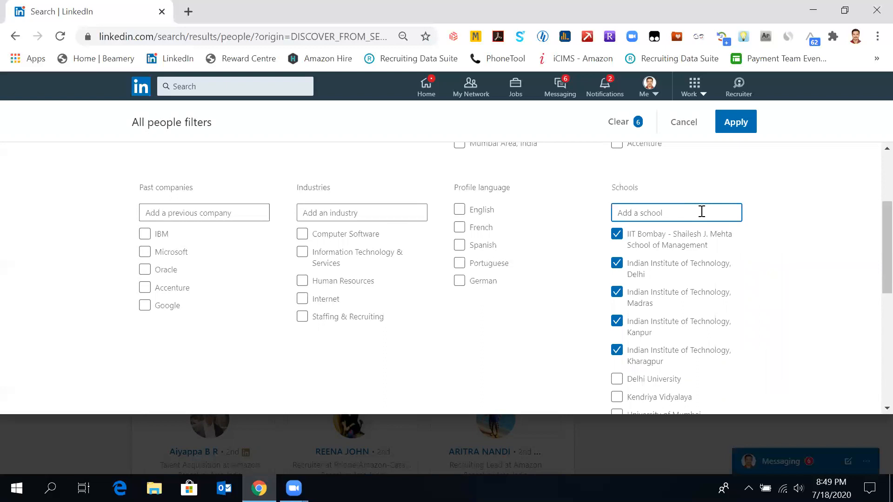
- Look up NIT and add National Institute of Technology Kurukshetra and National Institute of Technology Rourkela to the Schools filter
text(NIT)
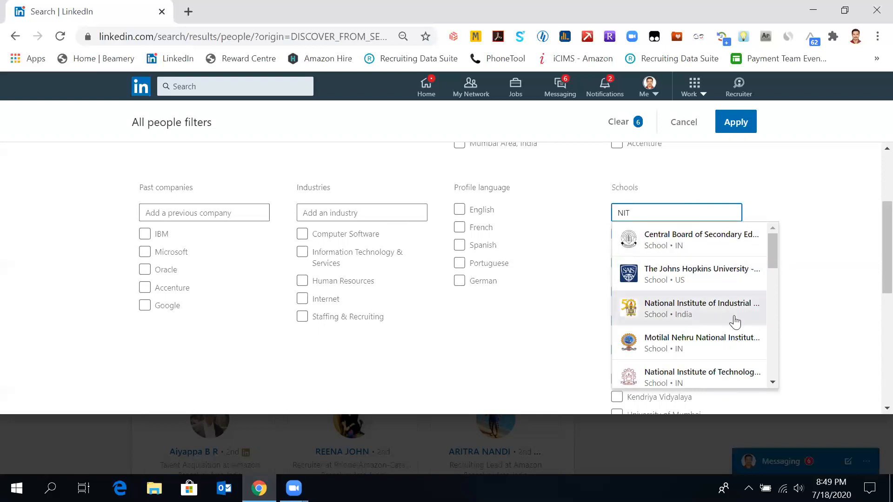
scroll(749, 347, down, 2)
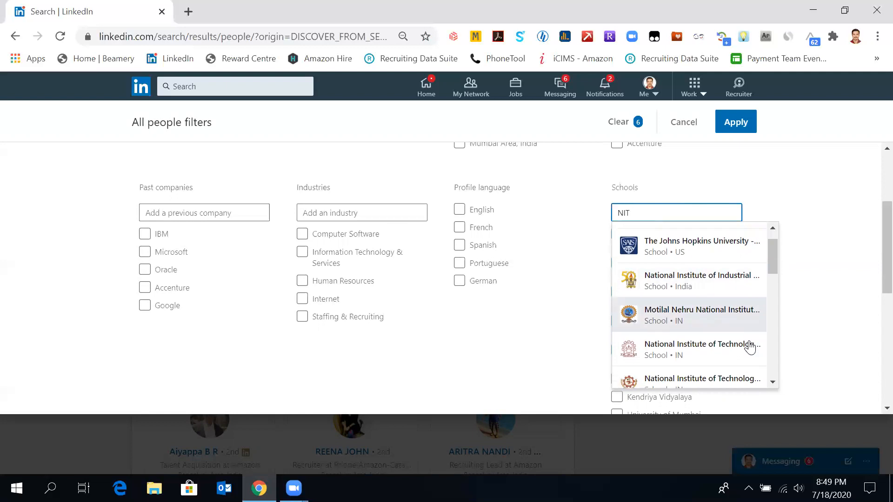
click(737, 320)
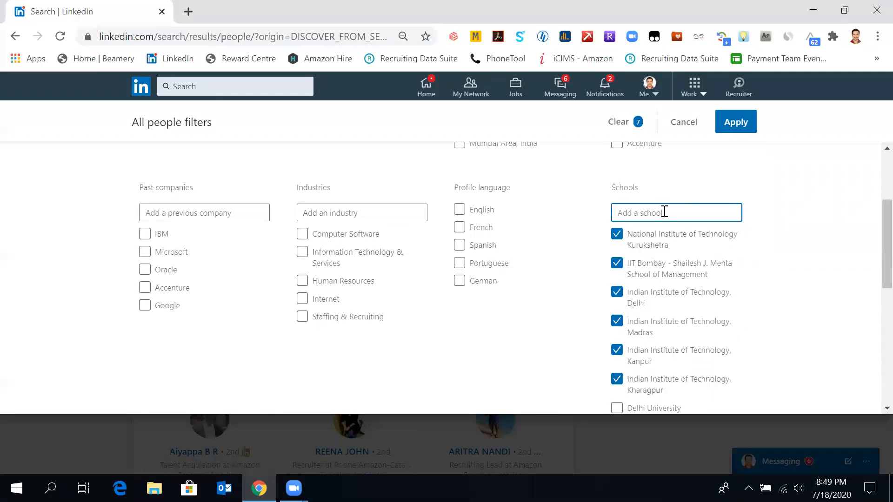
text(NIT)
scroll(730, 294, down, 3)
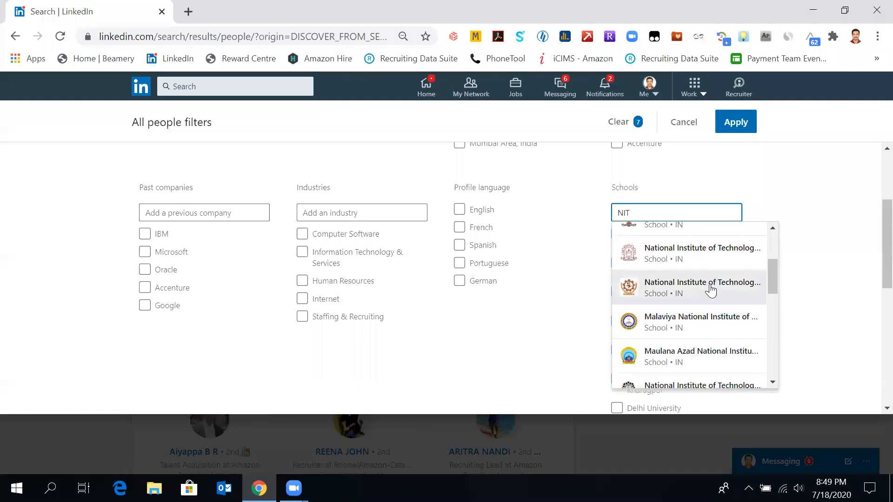
click(711, 284)
- Add Malaviya National Institute of Technology Jaipur and NIT Jalandhar to the Schools filter by looking up NIT
text(NIT)
scroll(712, 294, down, 2)
scroll(711, 297, down, 3)
click(706, 330)
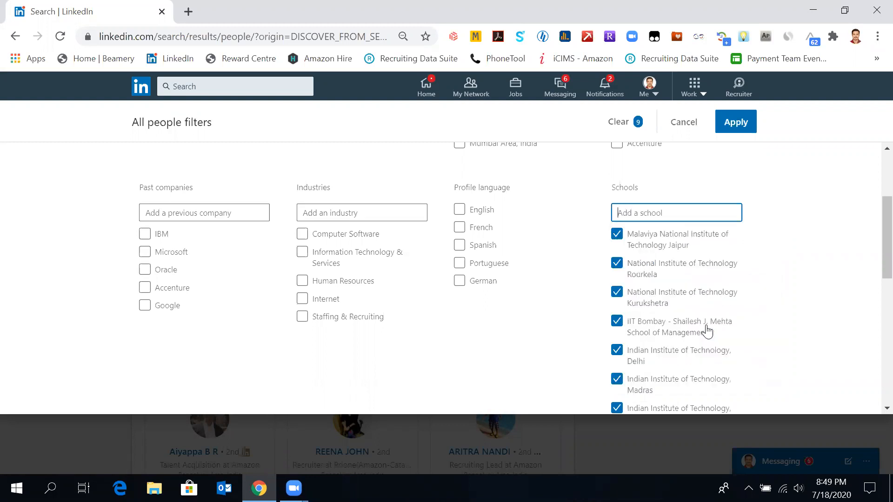
text(NIT)
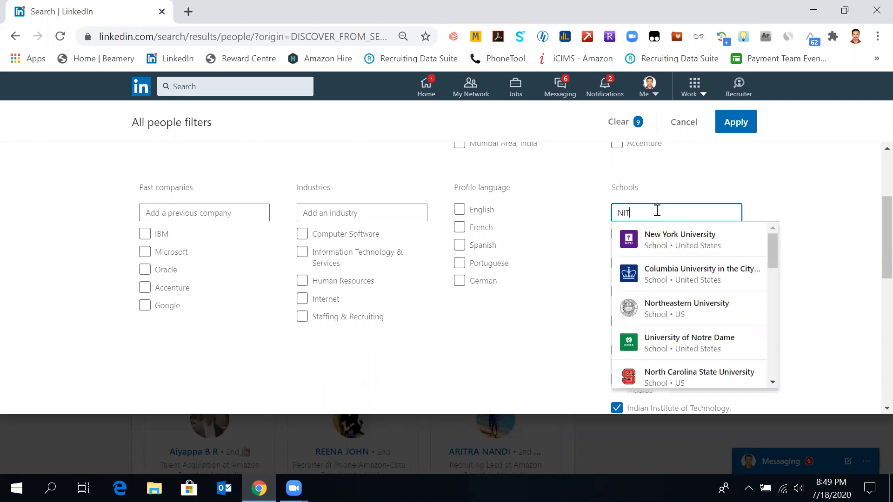
scroll(714, 334, down, 2)
scroll(713, 335, down, 4)
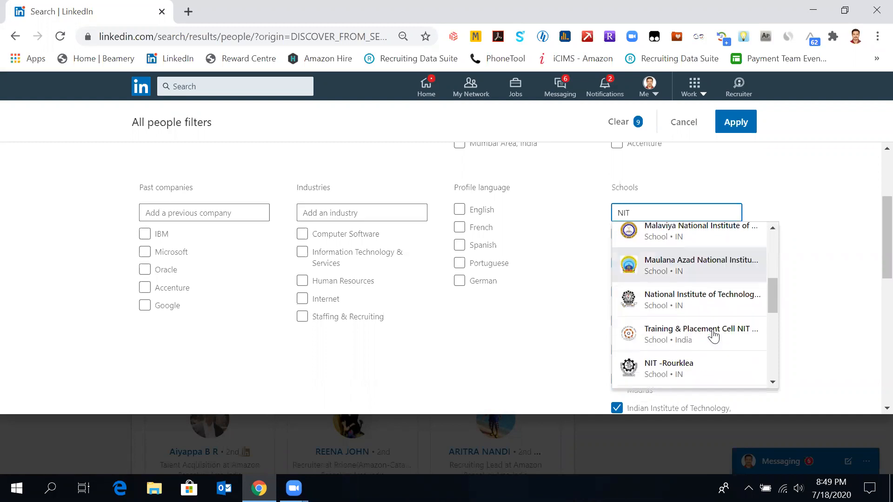
click(713, 332)
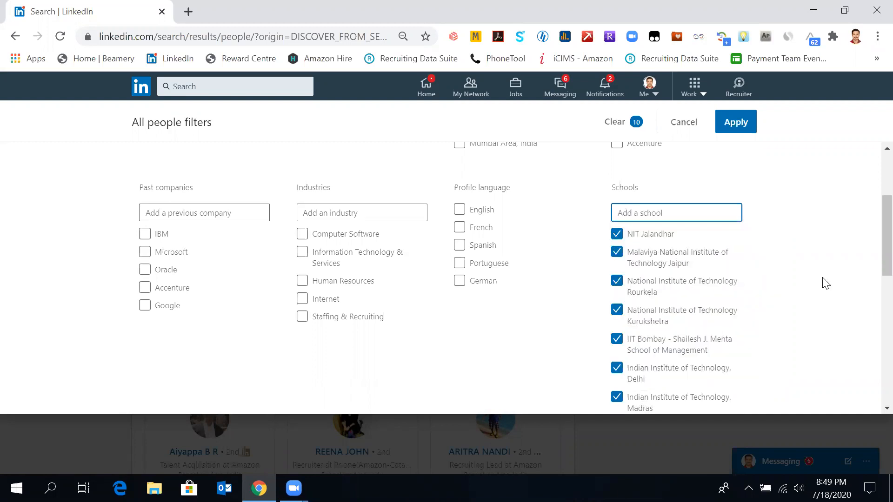
- Select Microsoft as a current company and add Uber and Paytm to the Current companies filter
scroll(798, 281, up, 3)
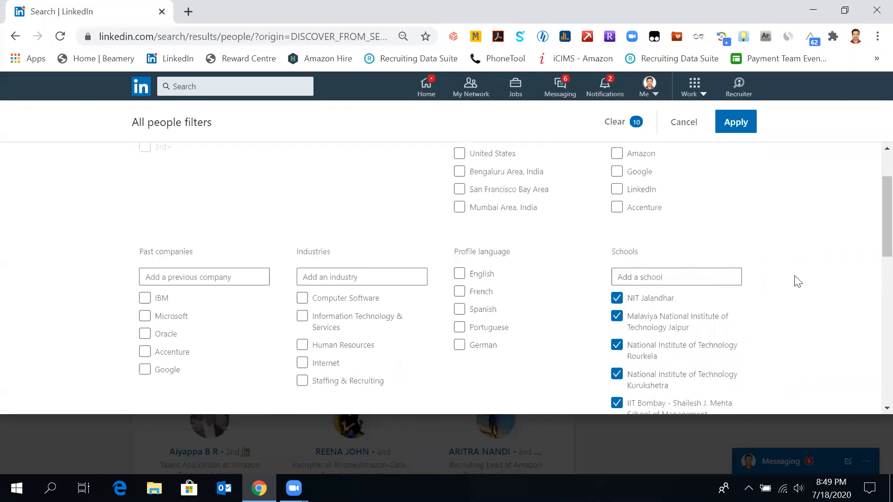
click(630, 187)
click(630, 187)
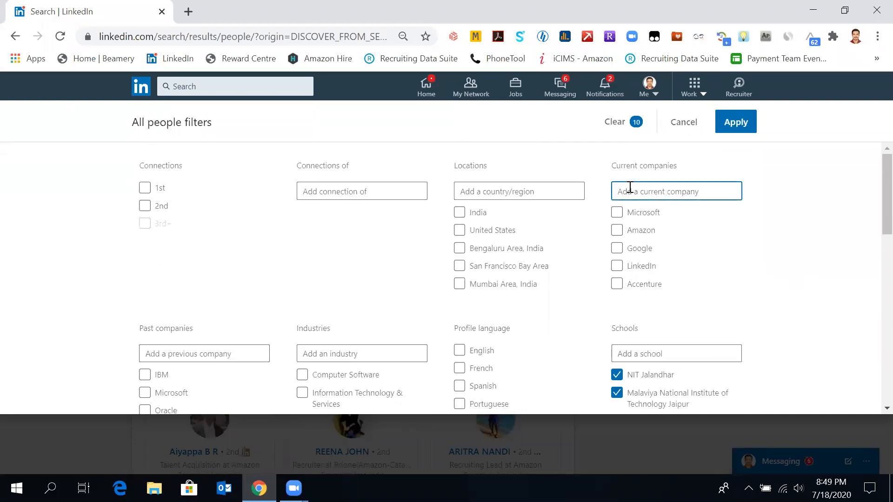
click(617, 213)
text(UBER)
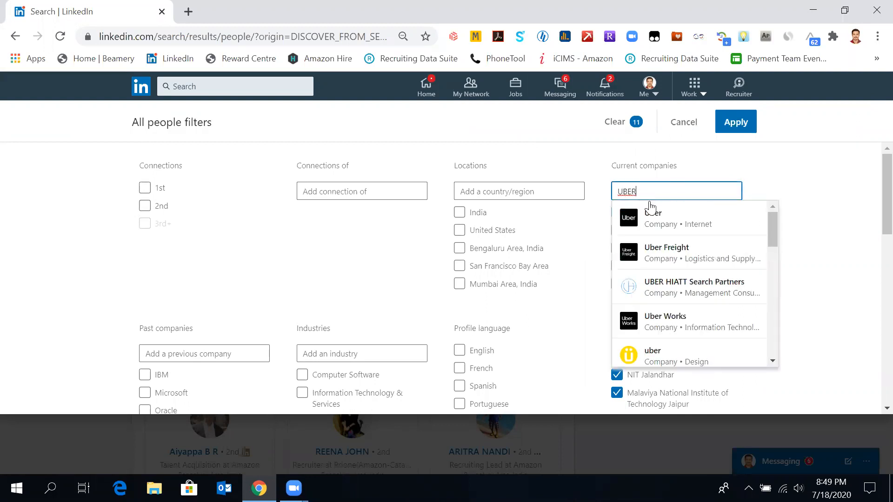
click(653, 211)
text(Paytm)
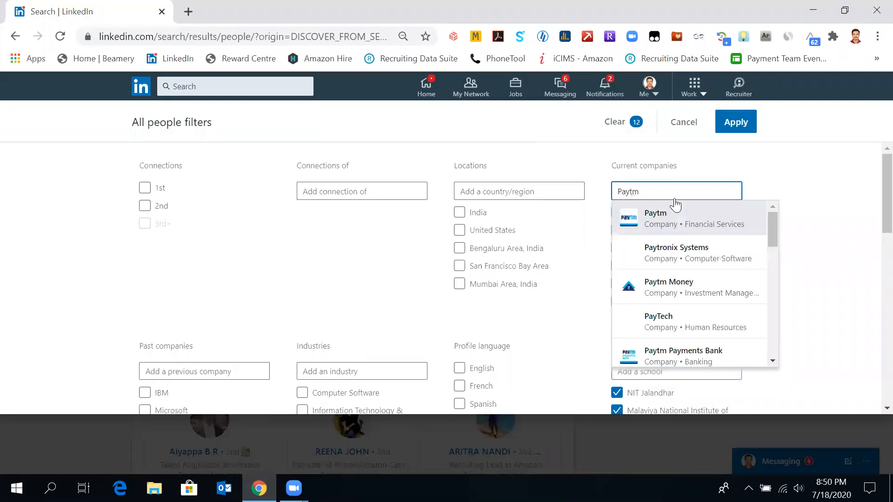
click(682, 212)
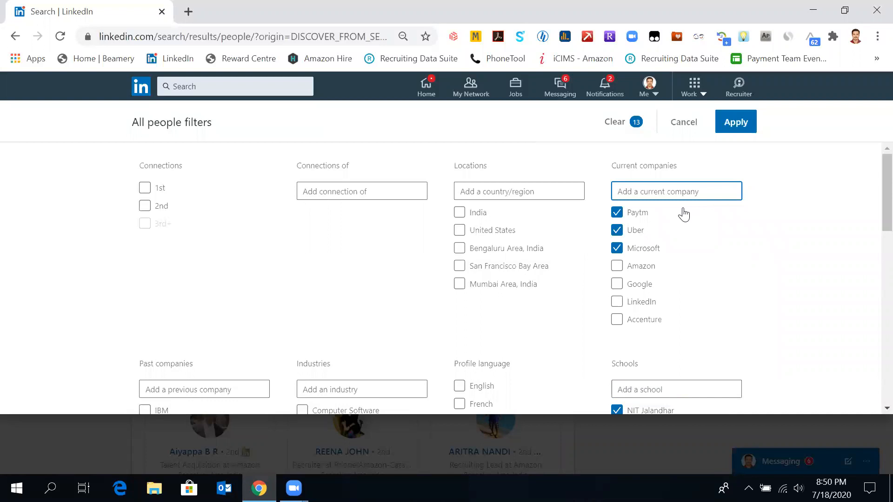
- Add Flipkart, Zomato, MakeMyTrip and Ola (ANI Technologies Pvt. Ltd) to the Current companies filter
text(Flip)
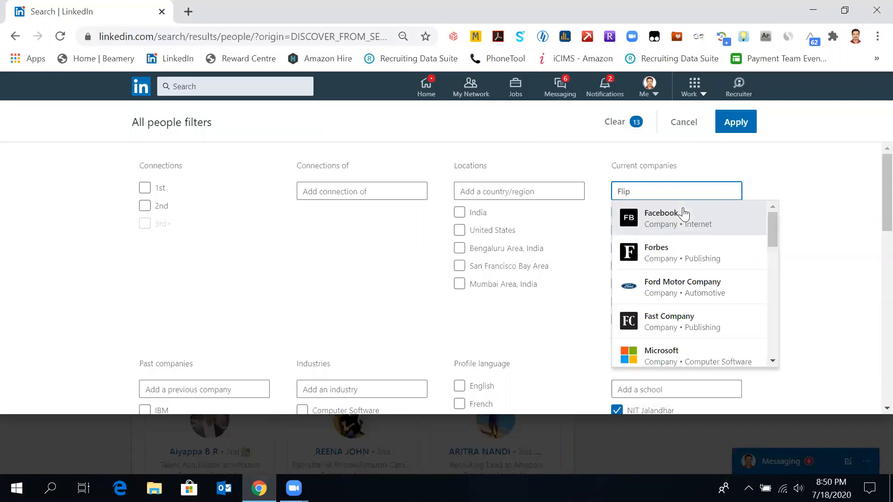
click(683, 215)
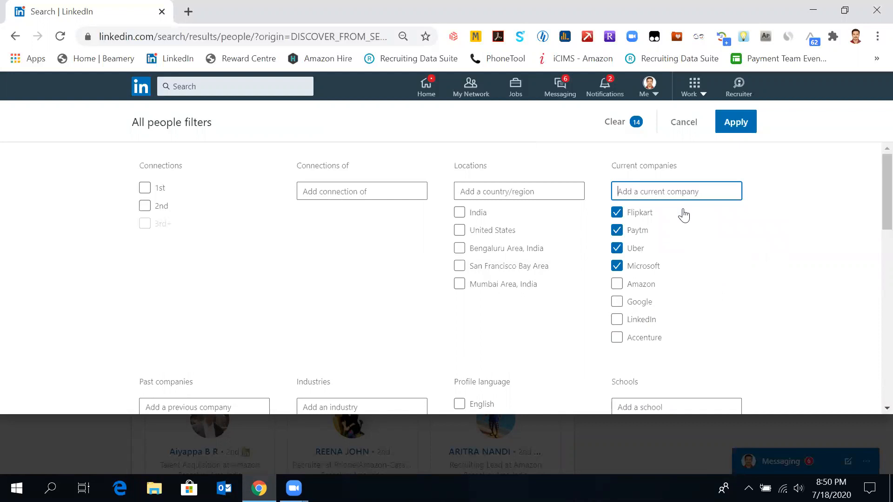
text(zoma)
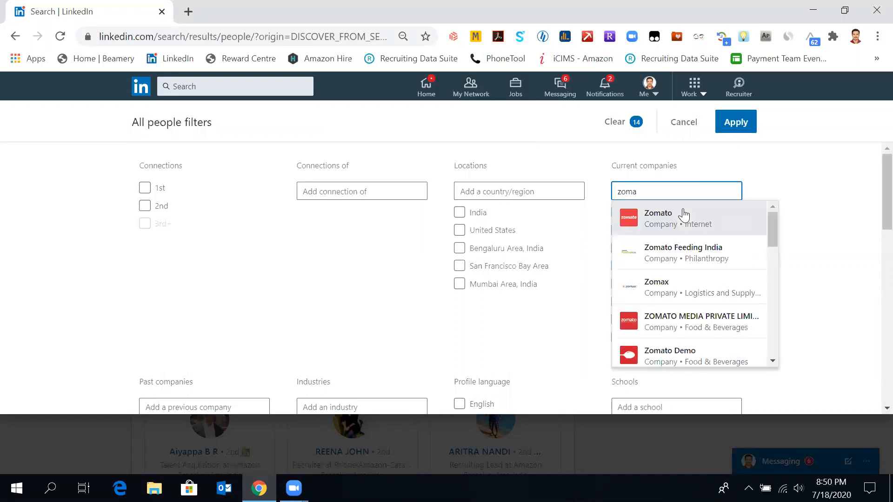
click(683, 215)
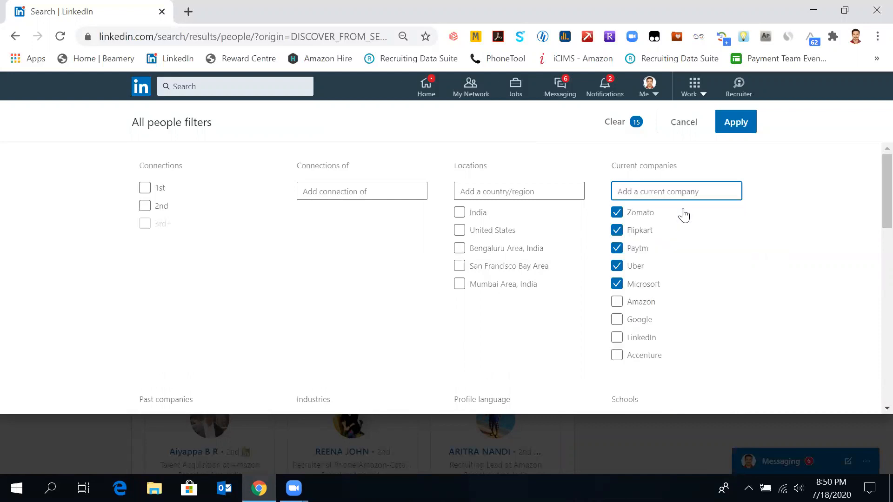
text(make)
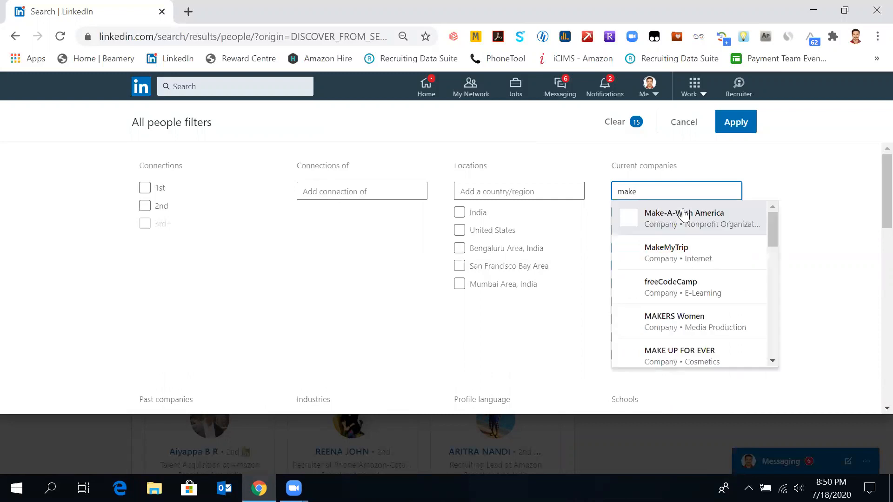
click(678, 247)
text(ola)
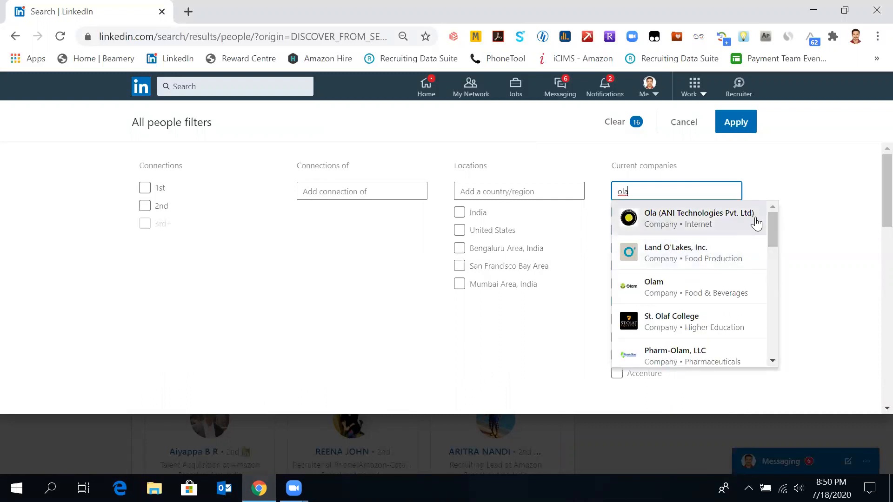
click(668, 227)
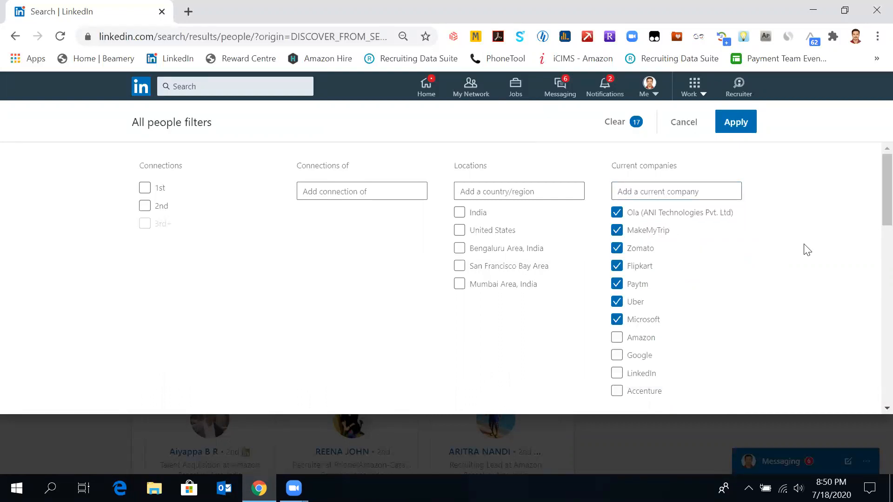
- Restrict the Locations filter to Bengaluru Area, India, and review the selected schools
click(460, 249)
scroll(802, 277, down, 5)
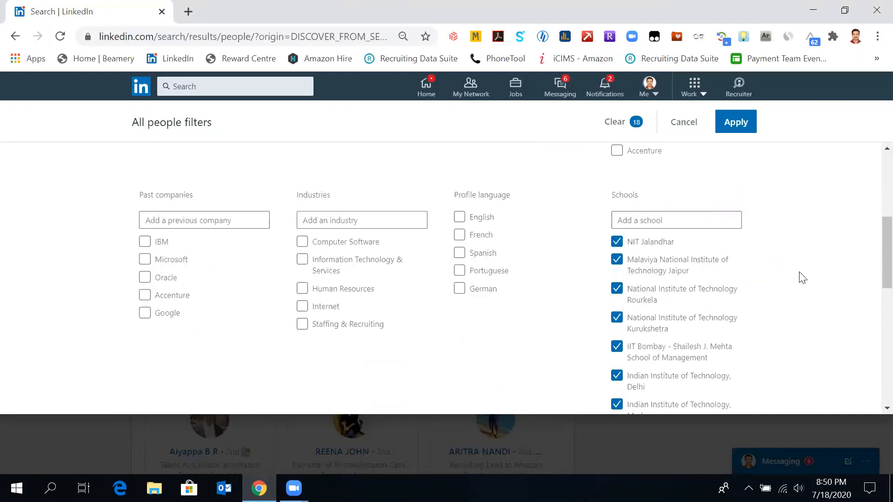
scroll(802, 277, down, 1)
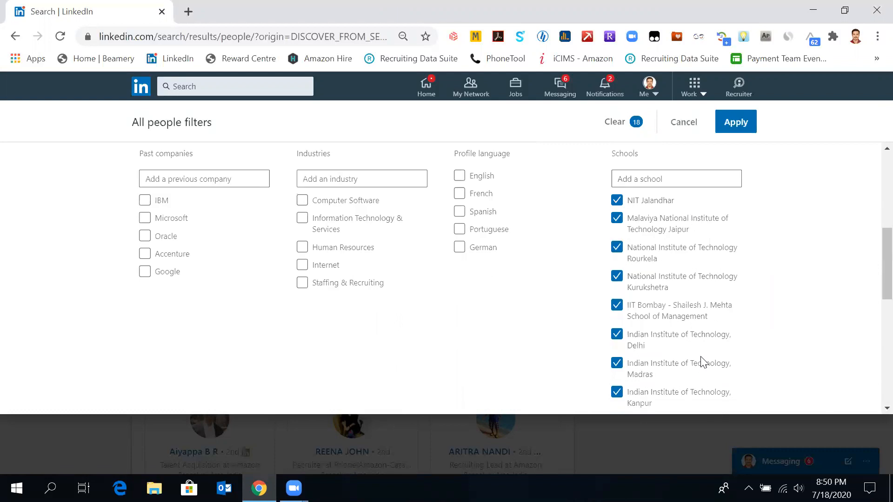
scroll(762, 391, down, 1)
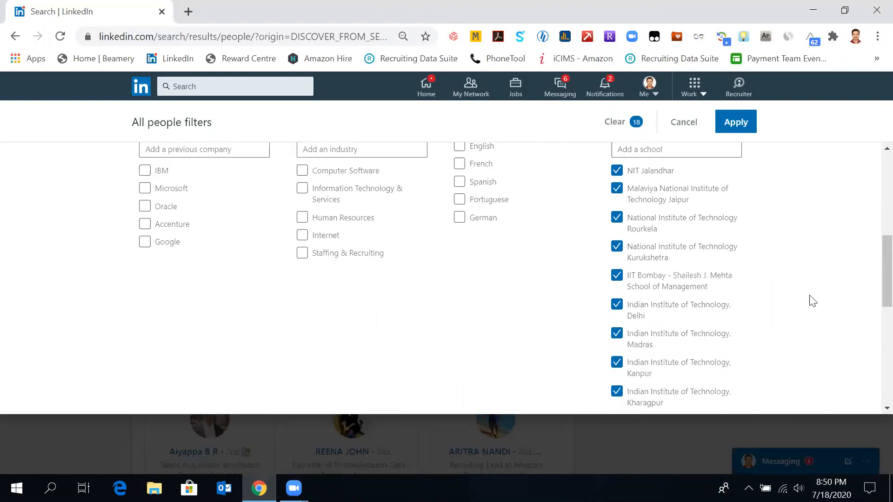
scroll(812, 300, up, 1)
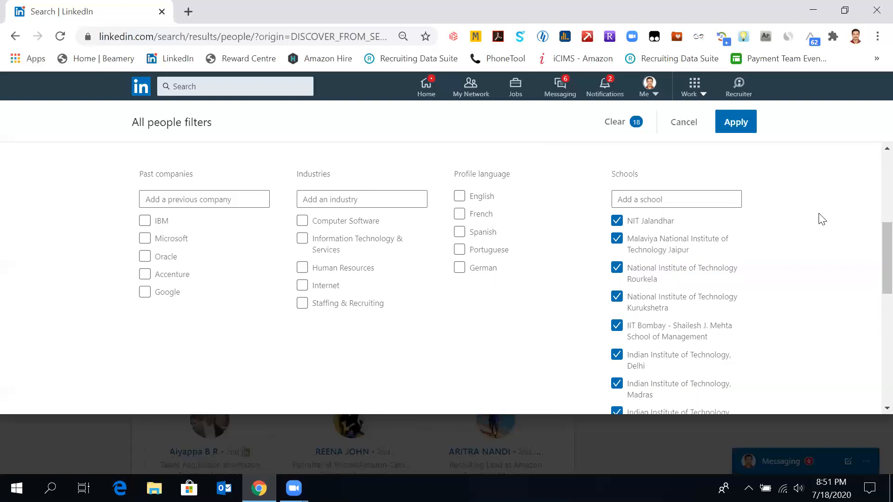
- Review the selected companies, Bengaluru location, schools and software engineer title, and apply the people filters
scroll(822, 219, up, 2)
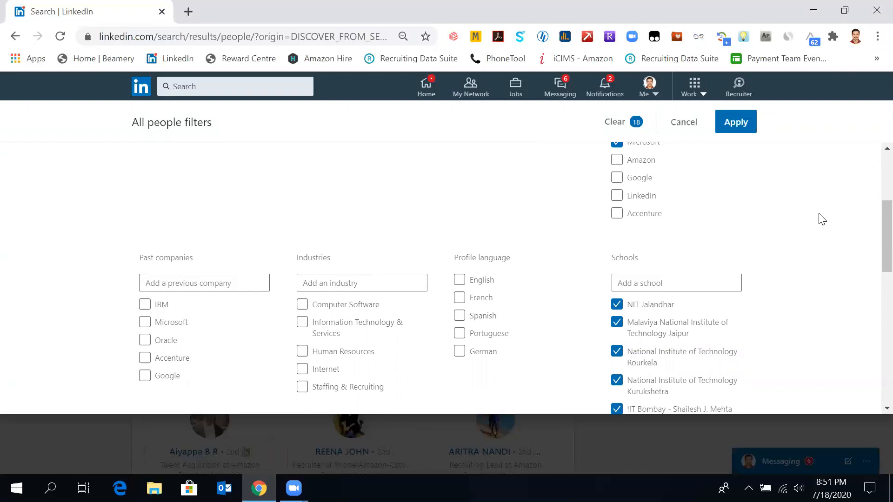
scroll(820, 219, up, 4)
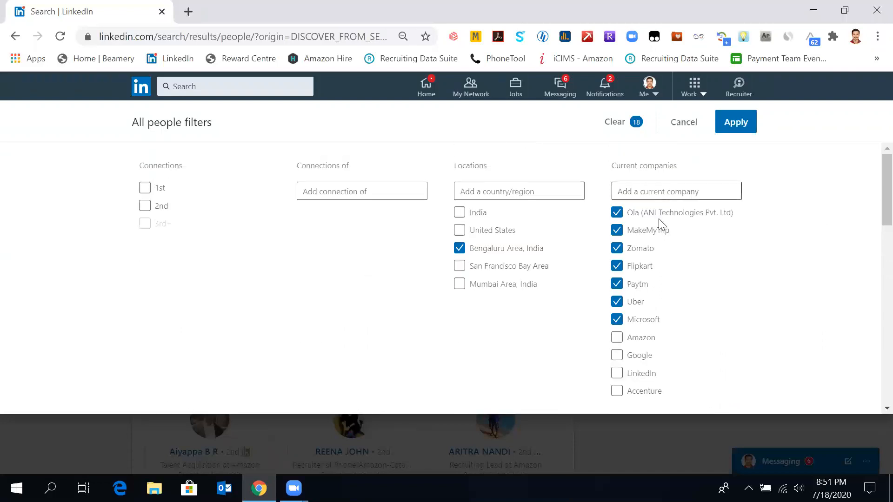
scroll(774, 261, down, 6)
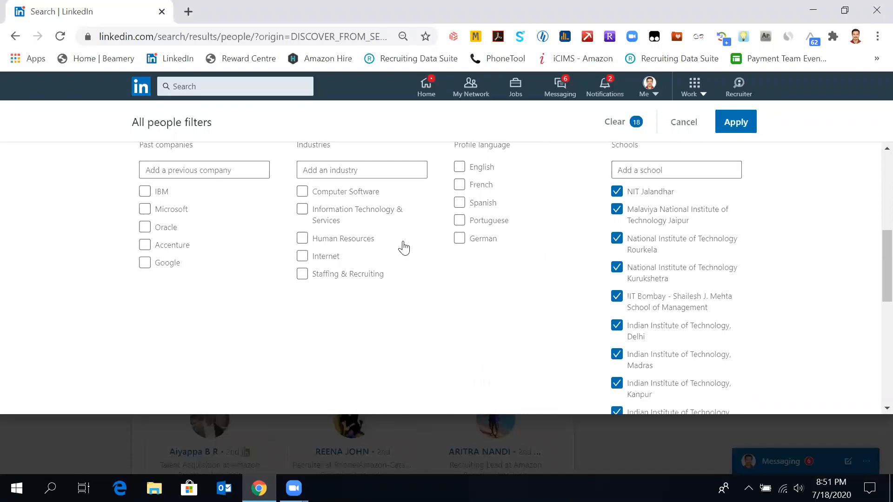
scroll(381, 179, up, 1)
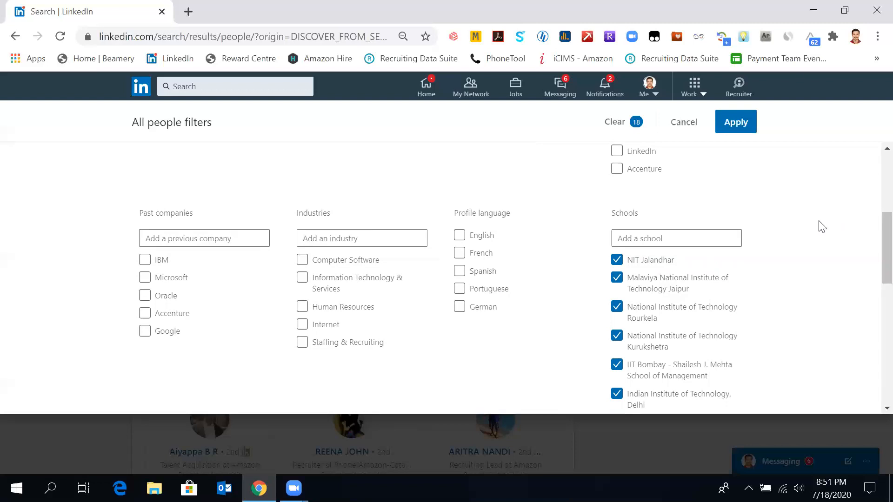
scroll(822, 226, up, 5)
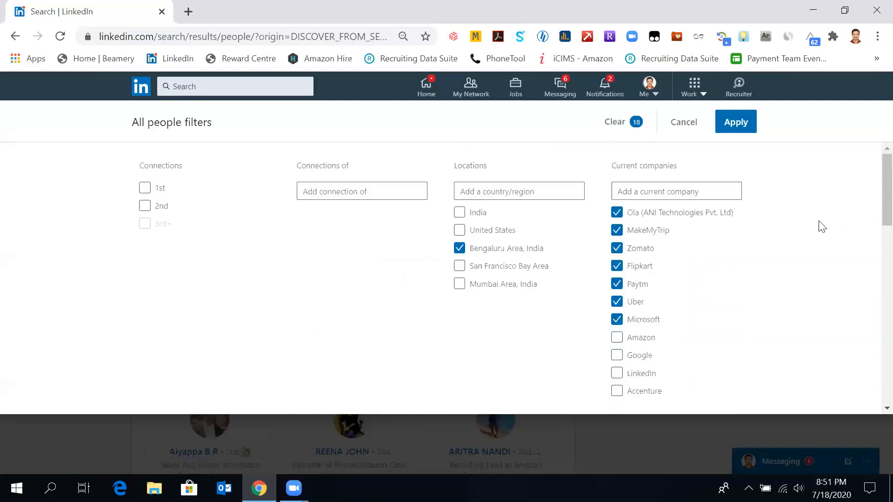
scroll(822, 226, down, 12)
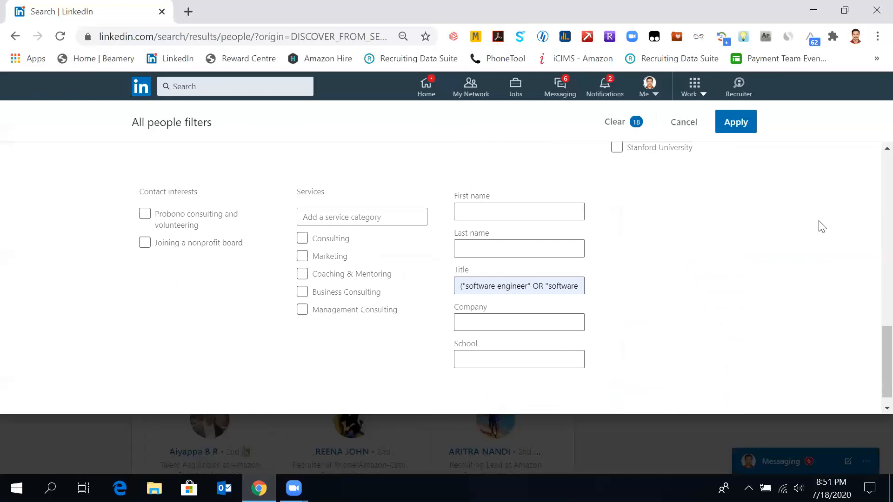
click(513, 316)
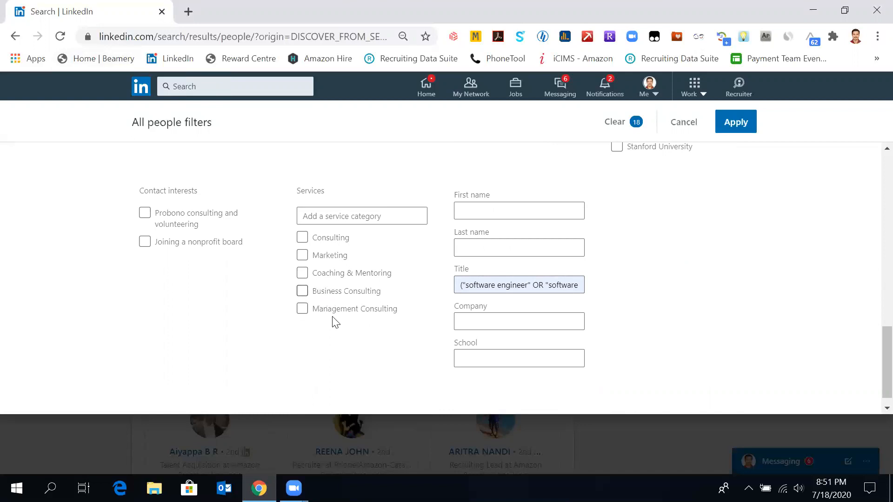
scroll(694, 255, up, 5)
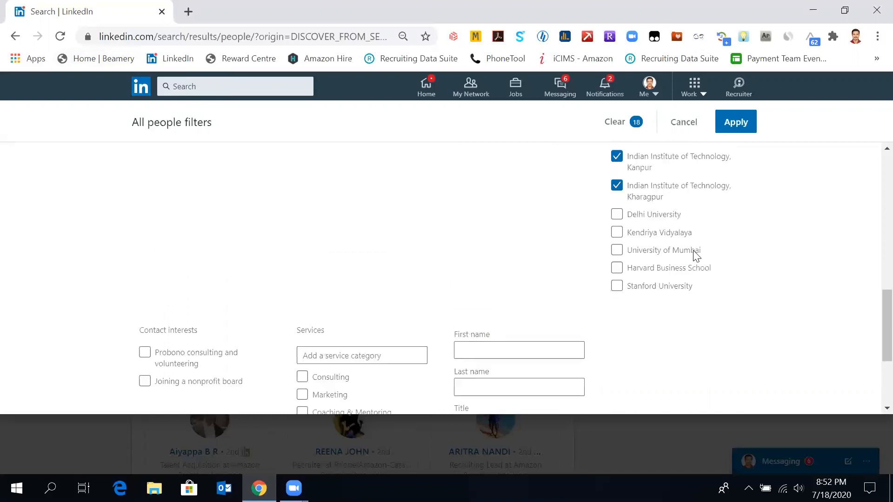
scroll(694, 255, up, 8)
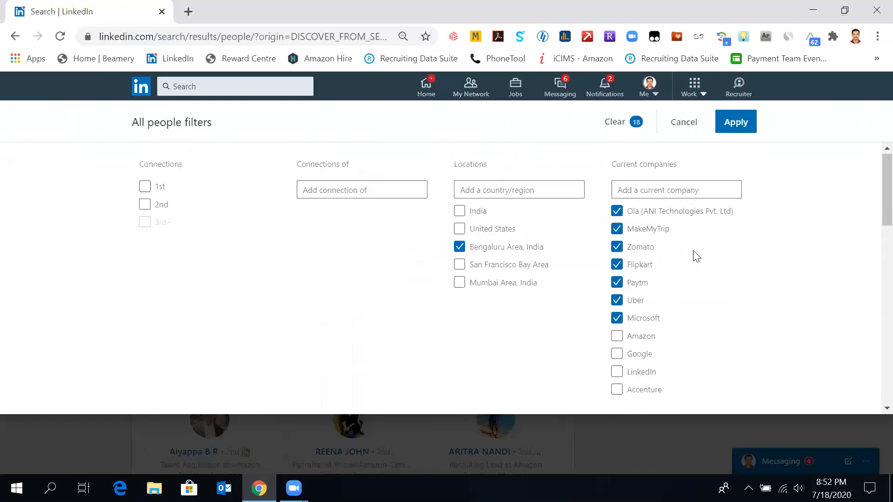
click(727, 125)
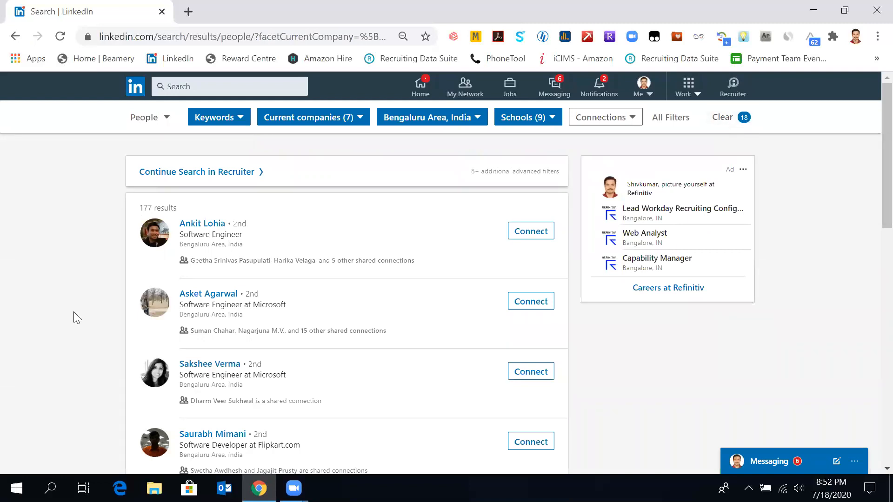
- Look through the candidate results and restrict the search to 1st-degree connections
scroll(73, 311, down, 8)
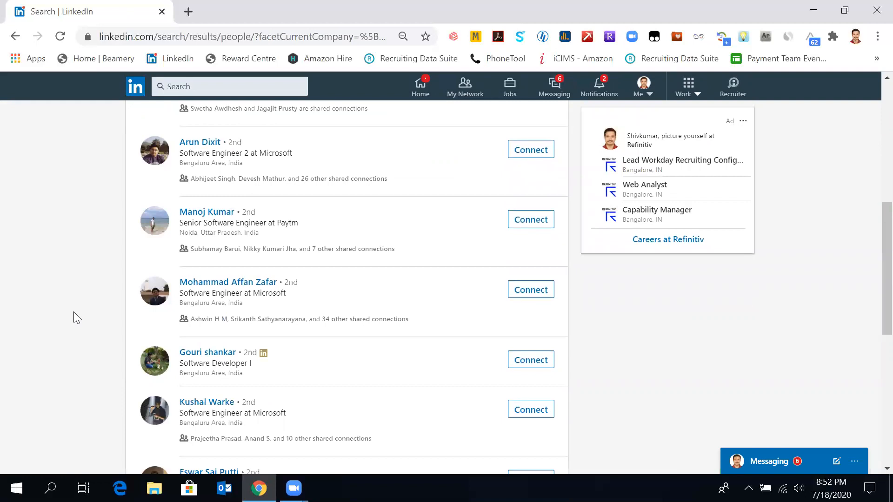
scroll(74, 318, down, 2)
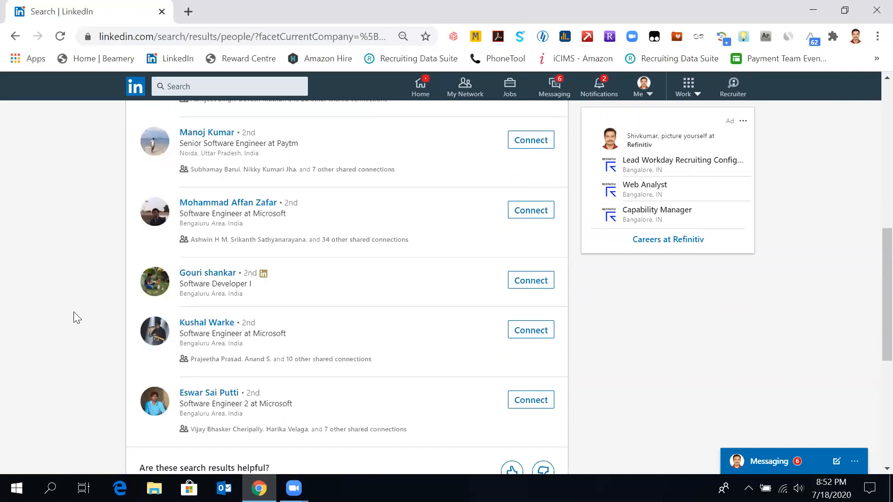
scroll(74, 318, down, 2)
key(Home)
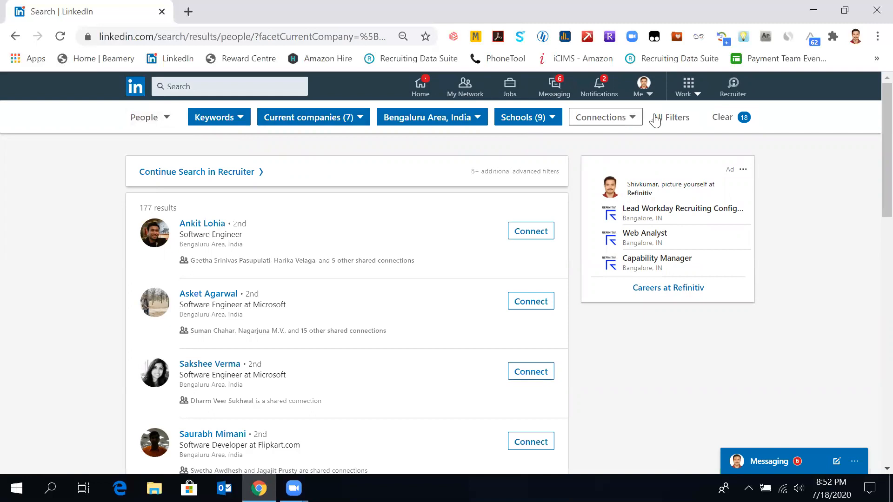
click(622, 124)
click(598, 147)
click(692, 212)
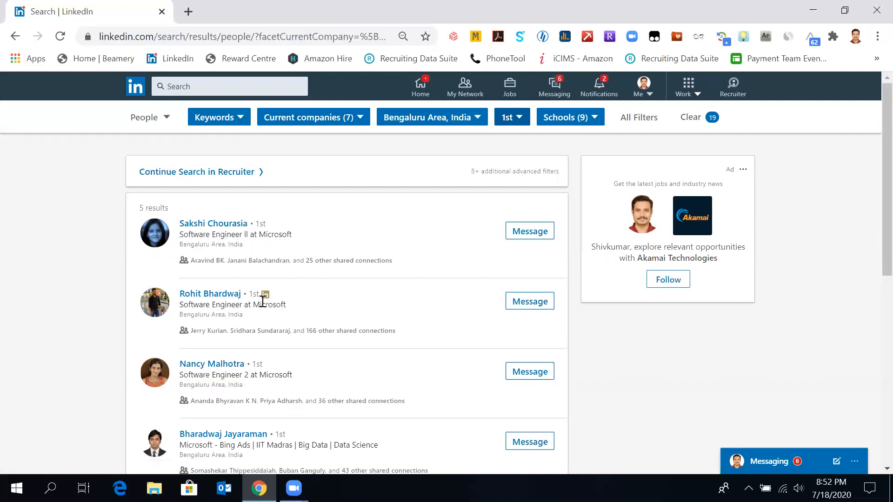
- Open the profile of the second listed candidate, a Software Engineer at Microsoft, in a new tab and review the experience and education
right_click(220, 295)
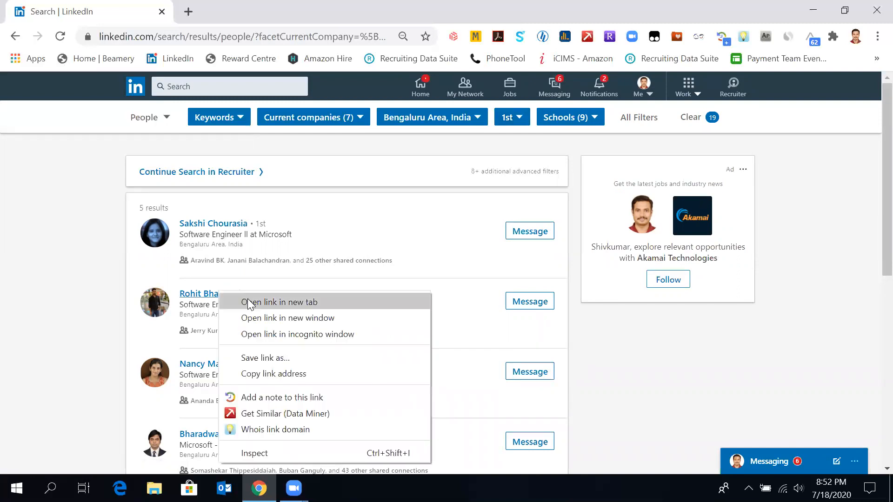
click(247, 299)
scroll(62, 329, down, 3)
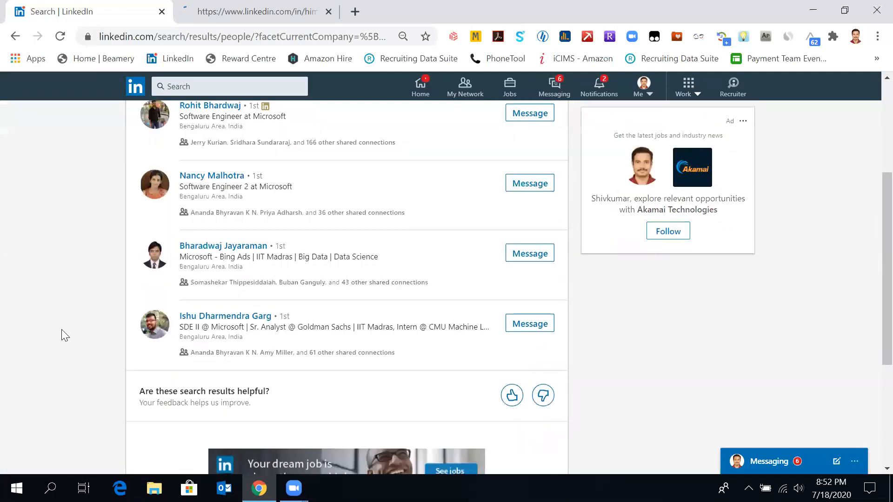
scroll(61, 329, up, 3)
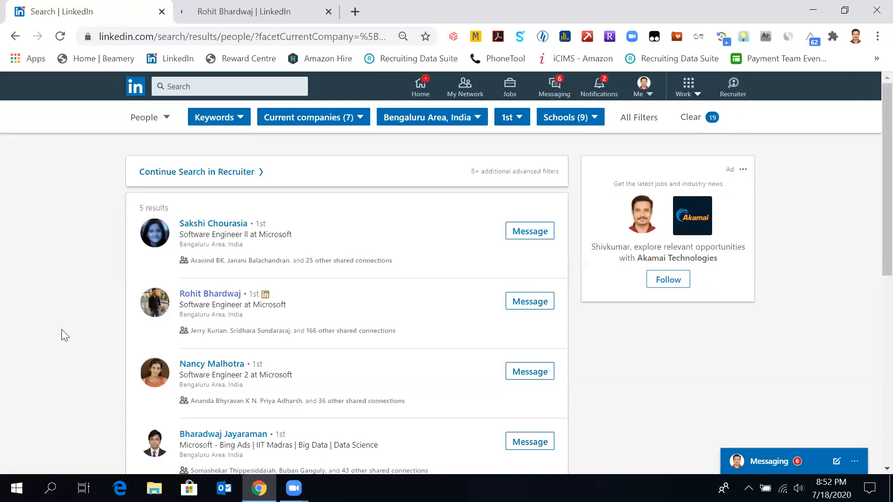
click(646, 122)
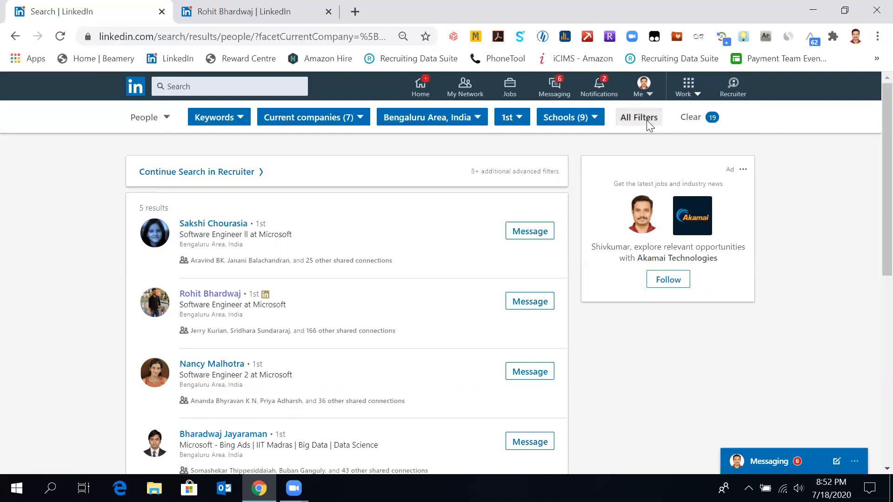
click(247, 14)
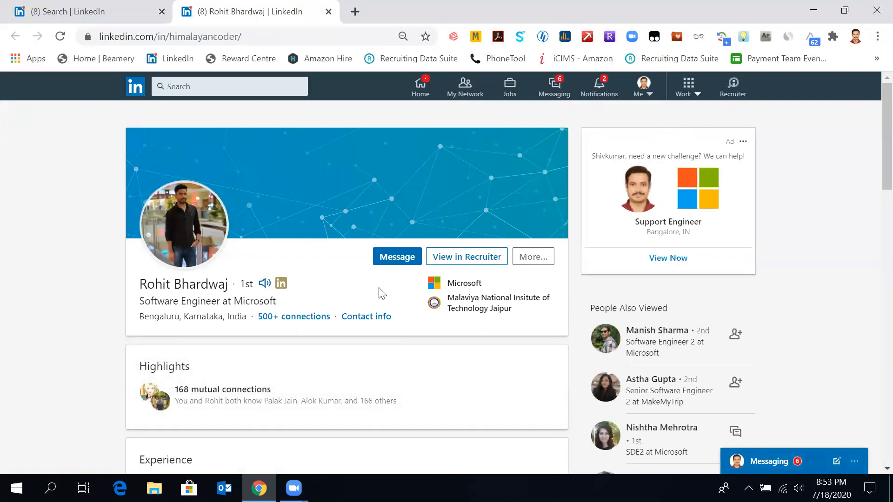
scroll(380, 292, down, 8)
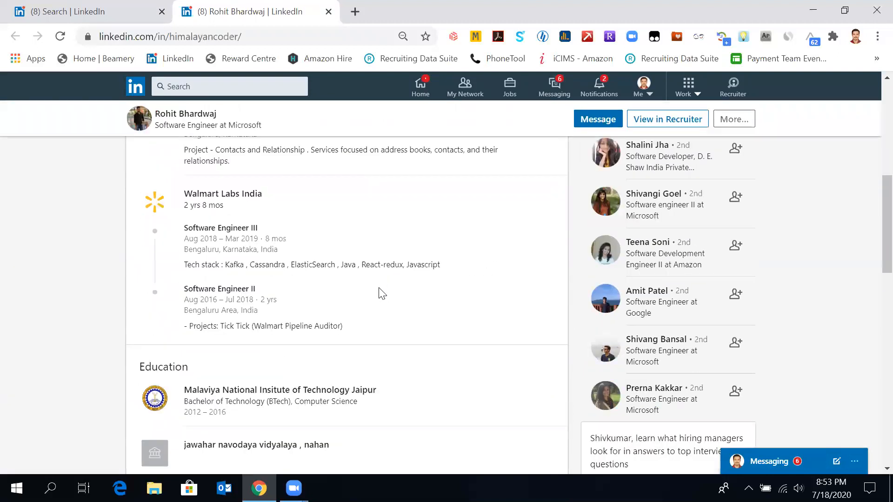
scroll(381, 293, down, 3)
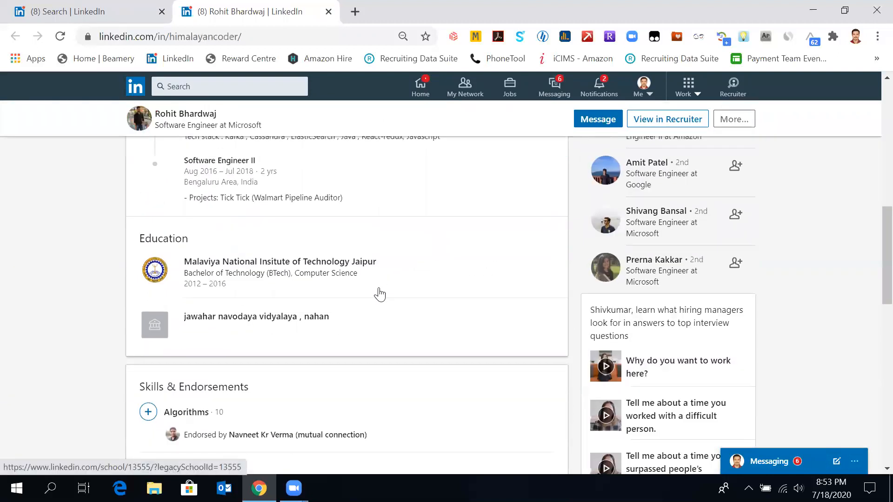
scroll(379, 294, up, 11)
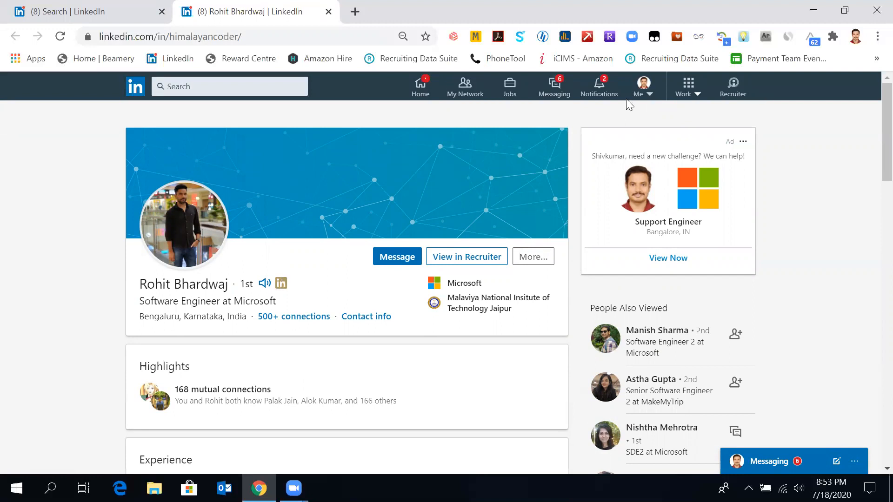
right_click(643, 92)
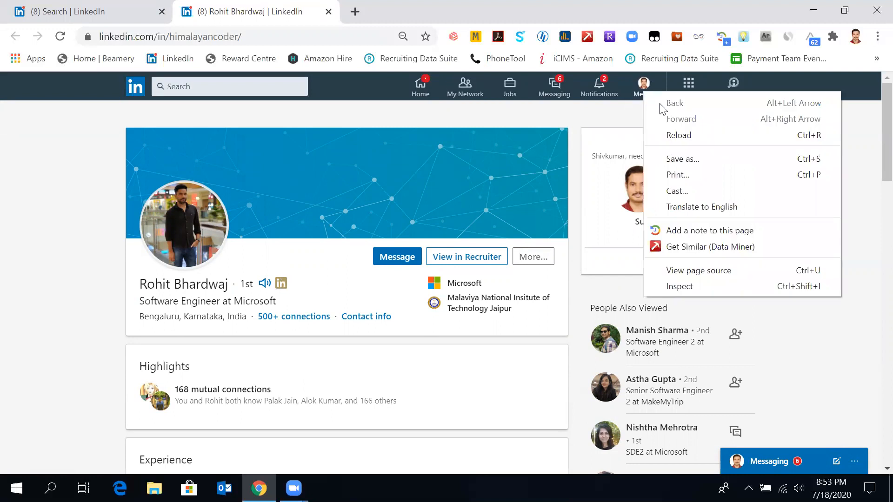
click(847, 201)
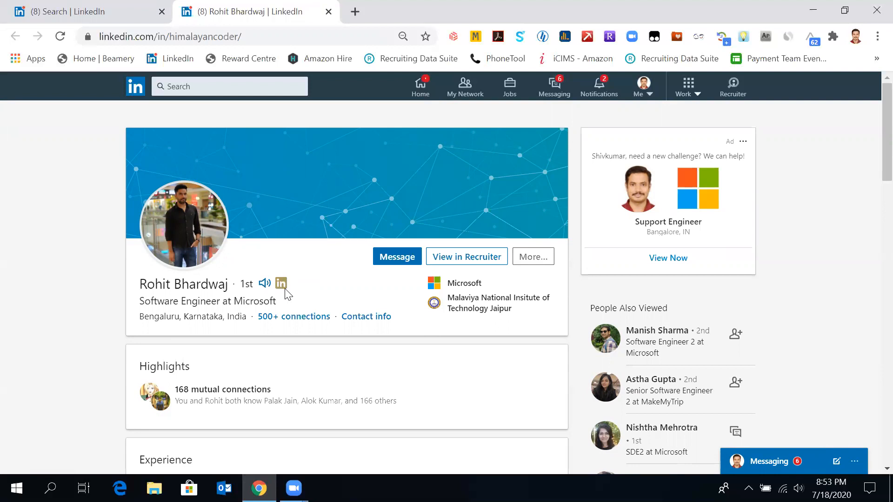
- Try filtering the search to connections of a 1st-degree contact who is a Talent Acquisition Specialist, and apply the filters
click(80, 17)
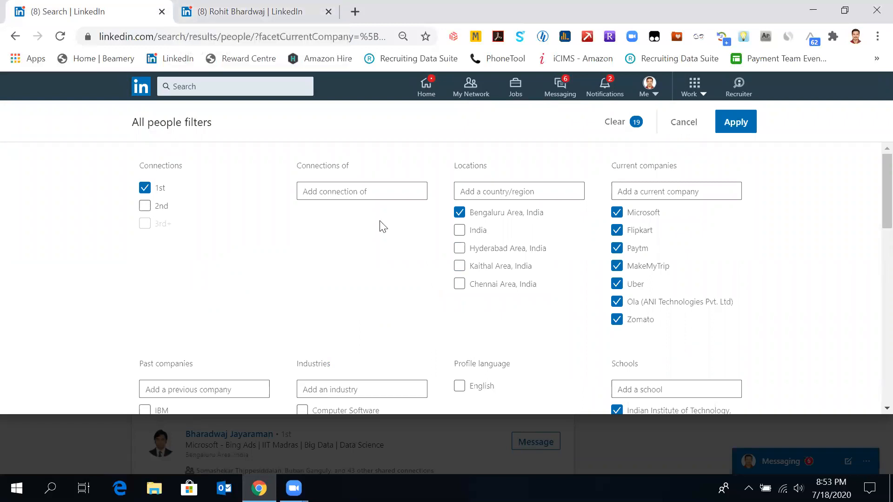
click(379, 192)
click(379, 192)
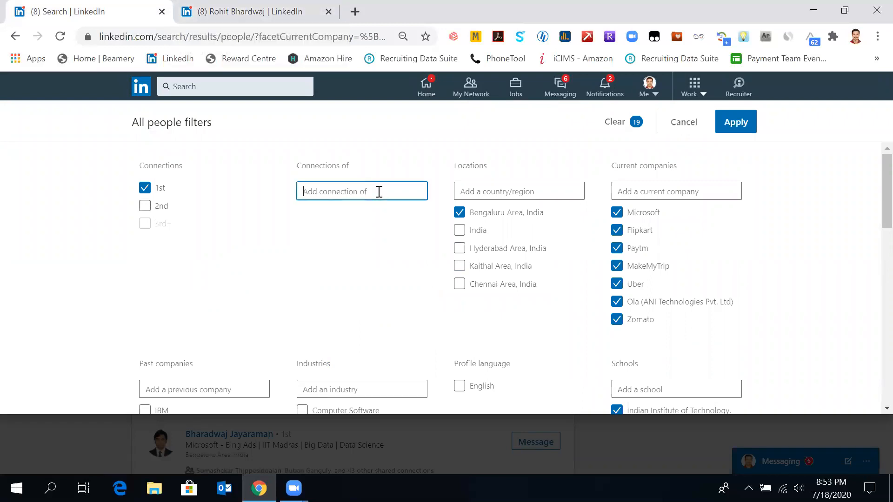
text(sanch)
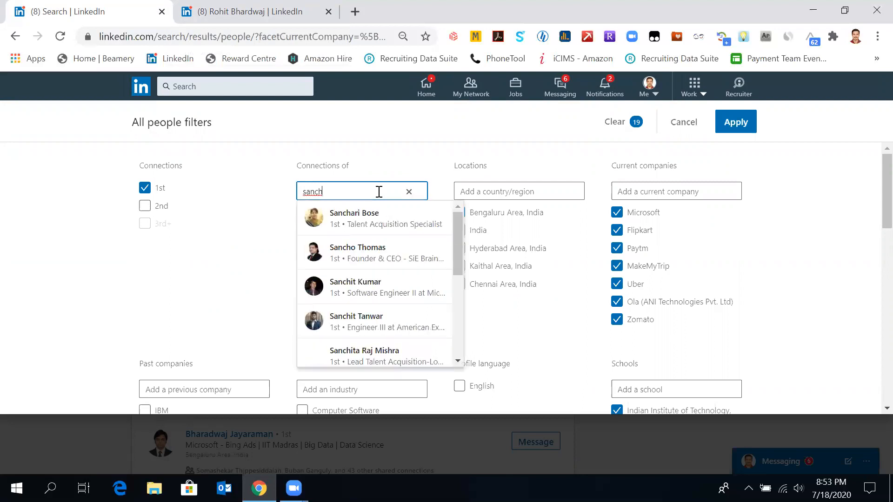
click(379, 216)
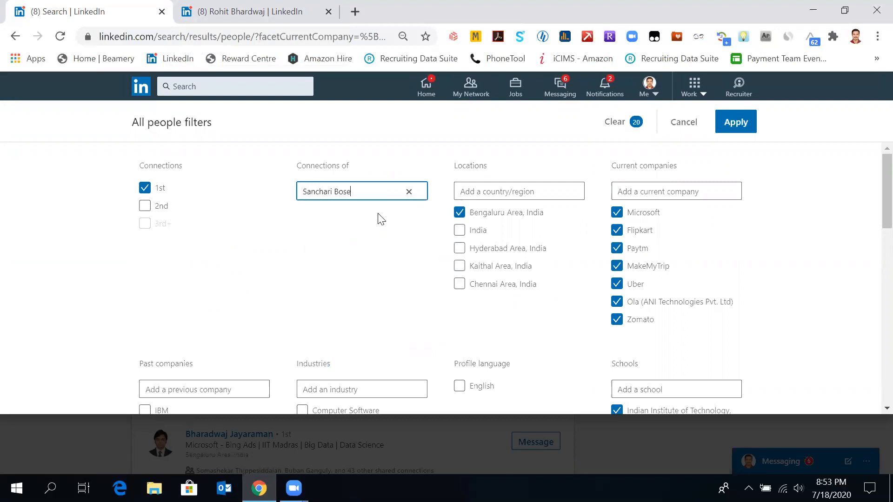
click(737, 122)
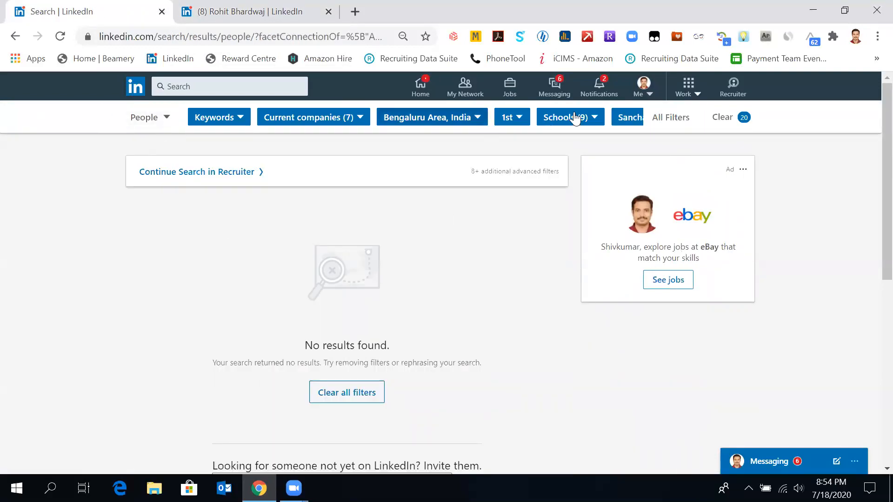
- Replace the person in the Connections of filter with the Microsoft software engineer whose profile is open in the other tab
click(656, 121)
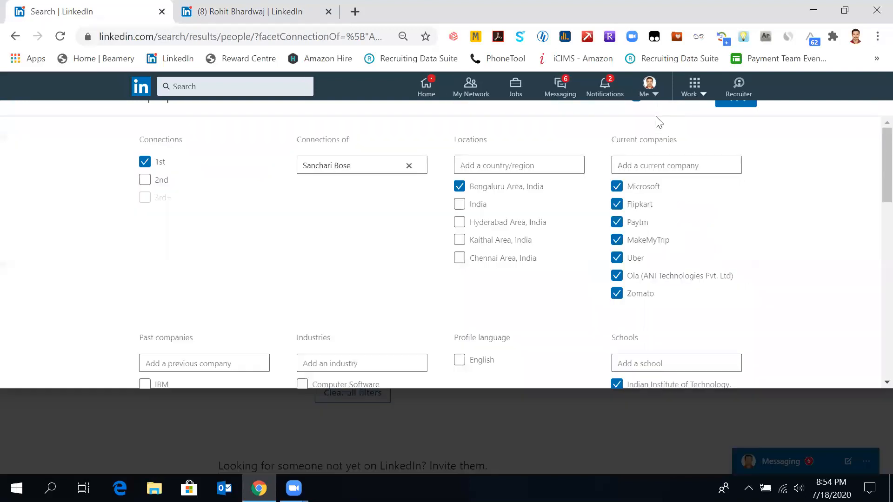
click(409, 193)
click(246, 11)
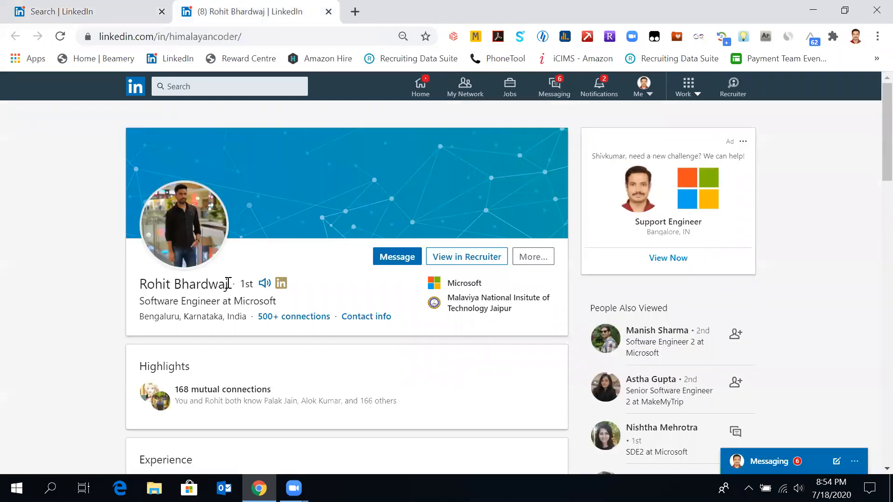
click(103, 11)
click(353, 191)
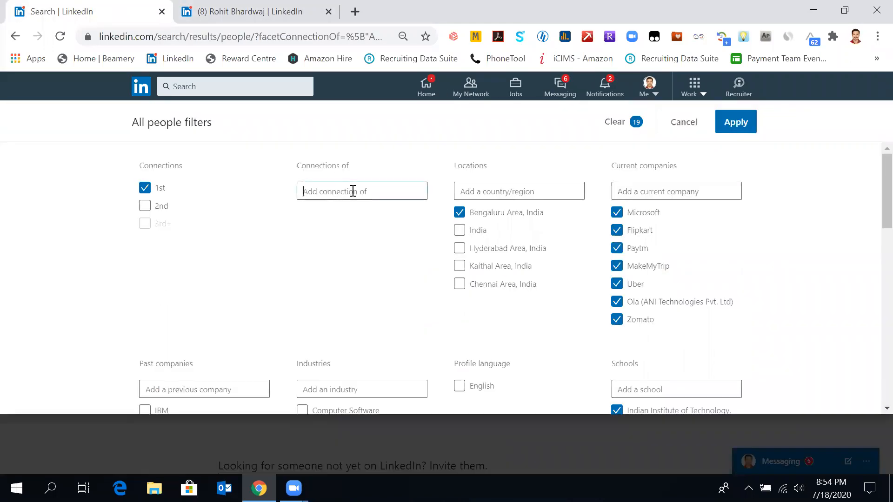
text(rohit)
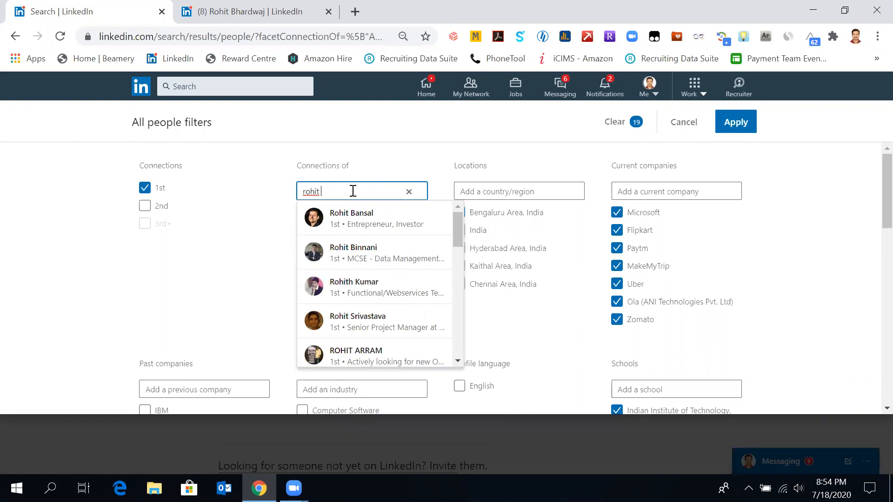
text(bh)
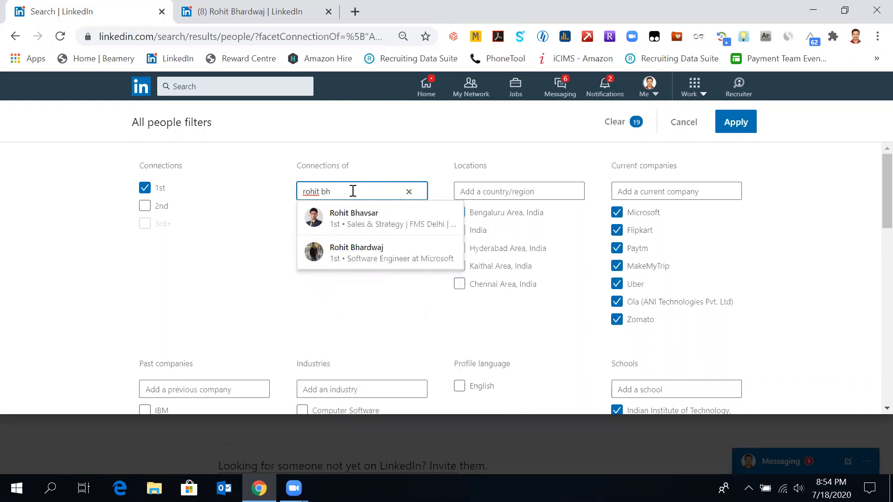
click(371, 256)
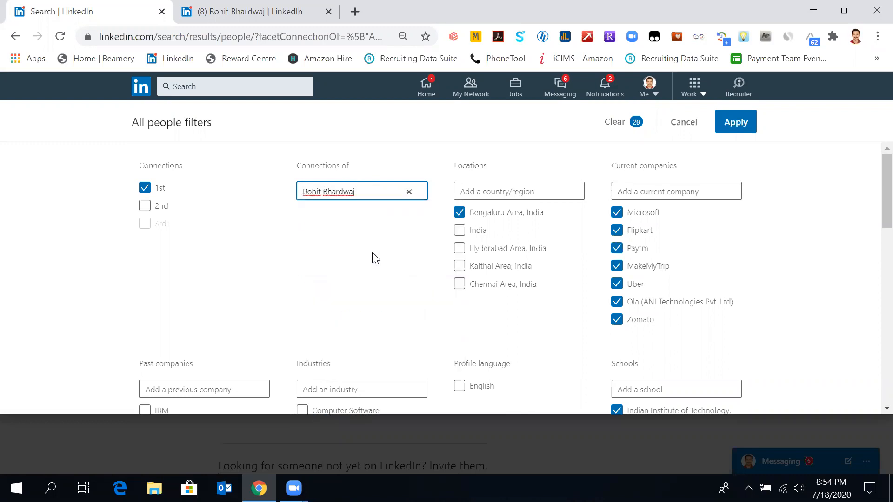
- Apply the current filters, and start a fresh people search from the LinkedIn home page in a new tab
click(743, 124)
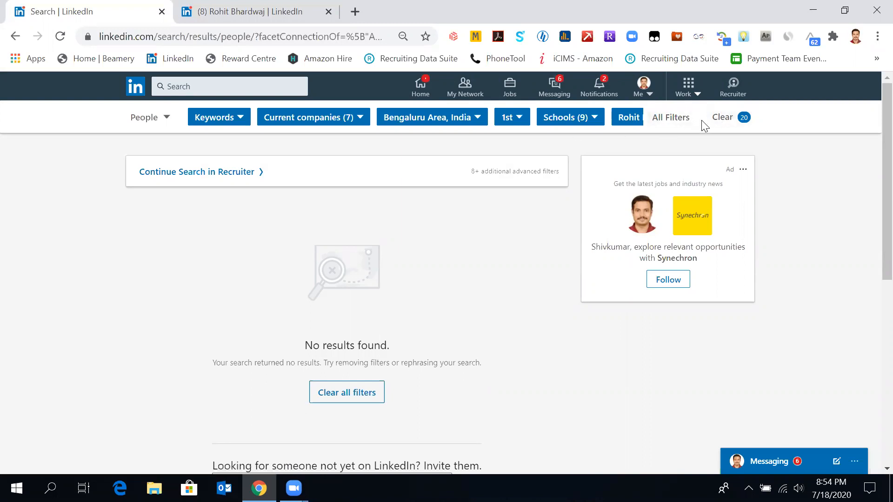
click(683, 119)
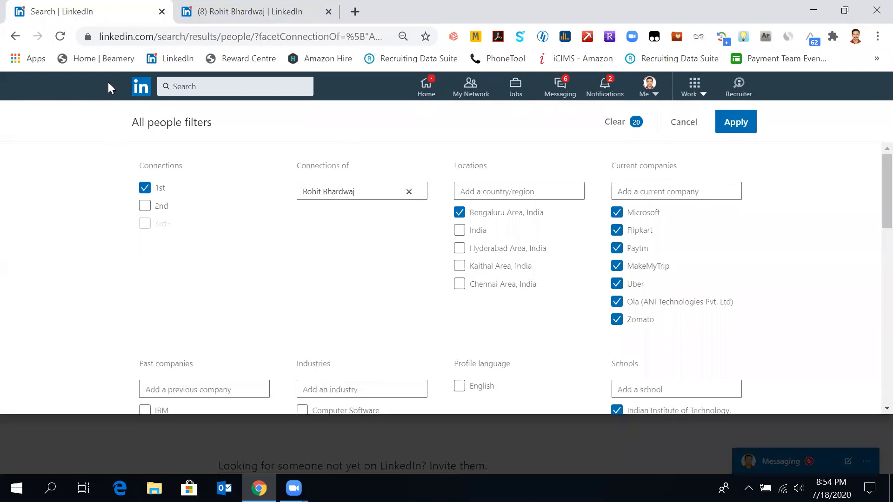
right_click(142, 87)
click(161, 90)
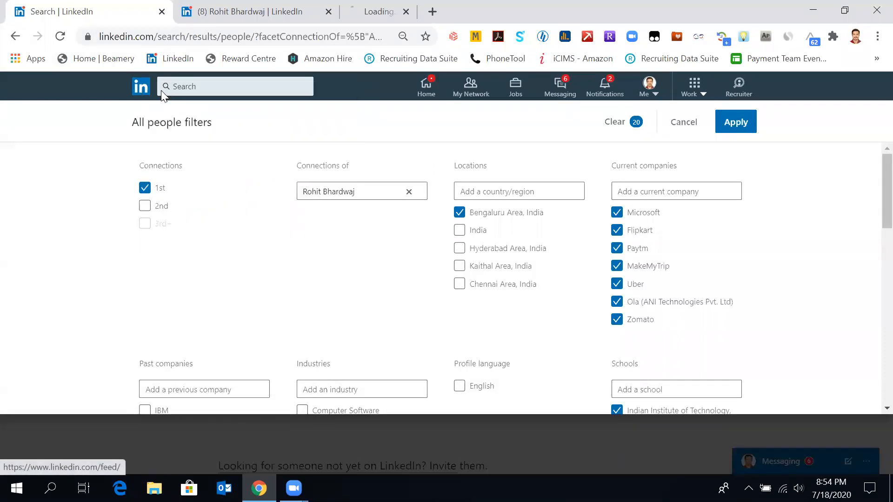
click(401, 13)
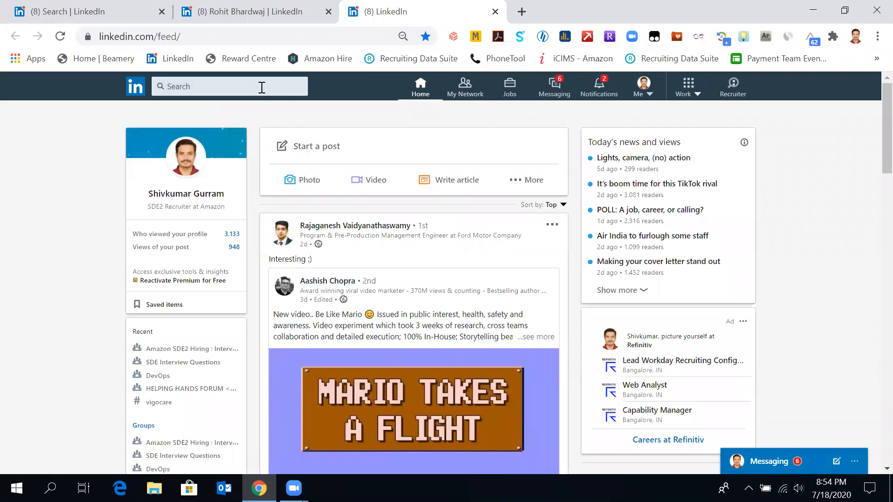
click(261, 87)
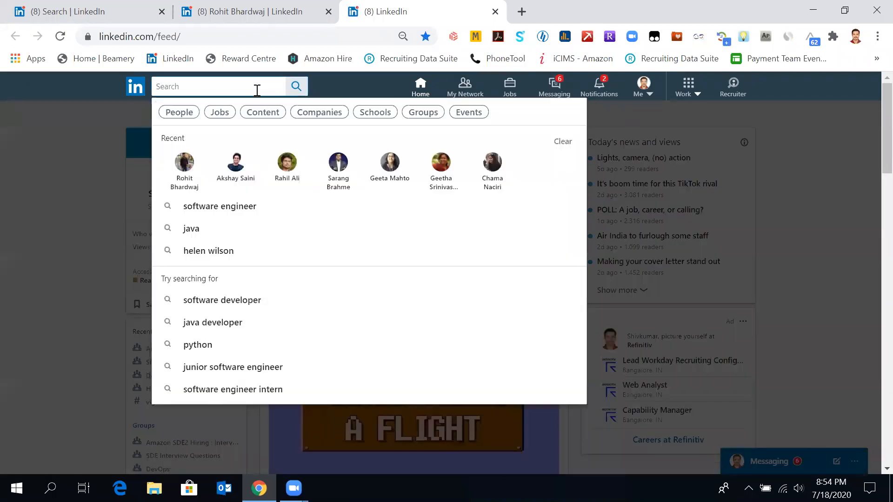
click(184, 112)
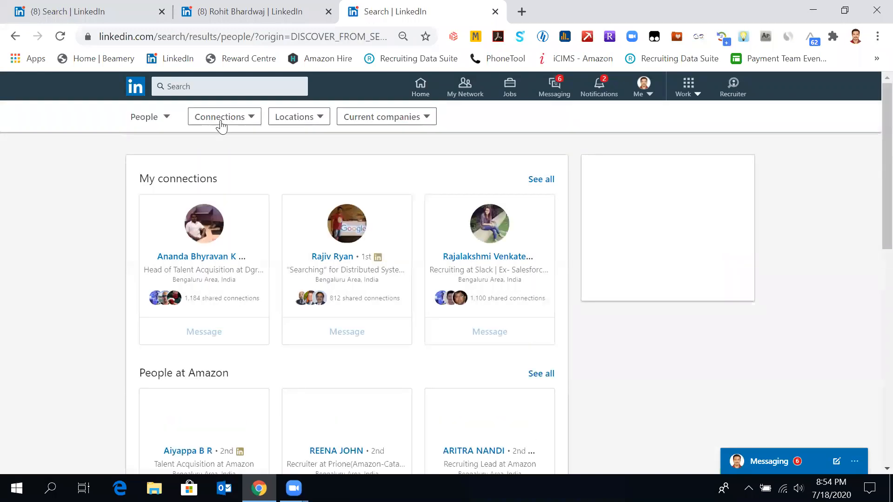
- Filter the new people search to connections of the 1st-degree Software Engineer at Microsoft and look through the results
click(479, 128)
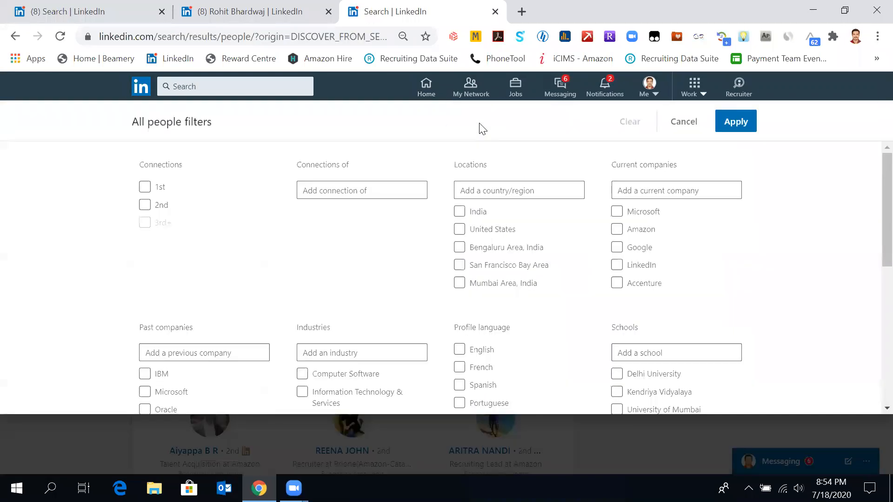
click(349, 186)
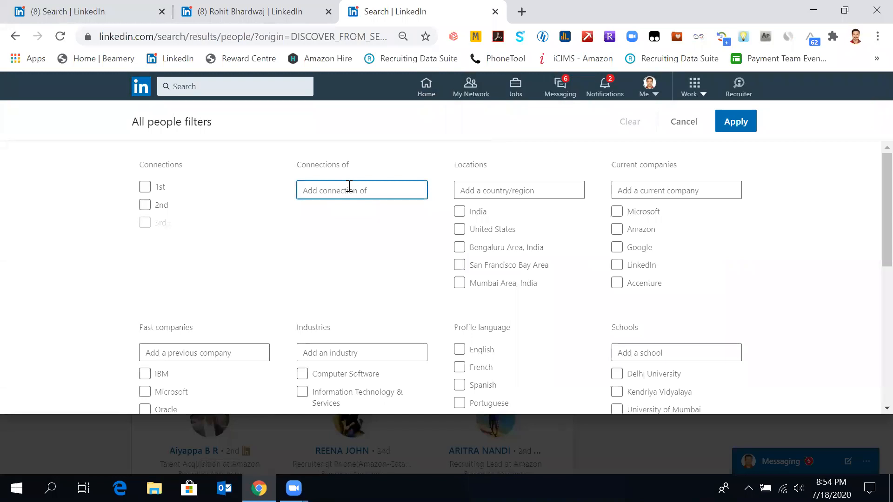
text(rohit)
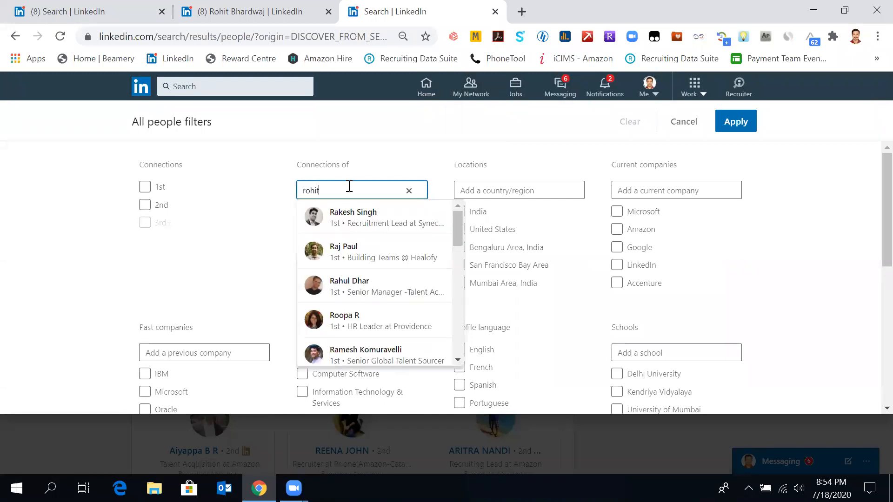
text( bha)
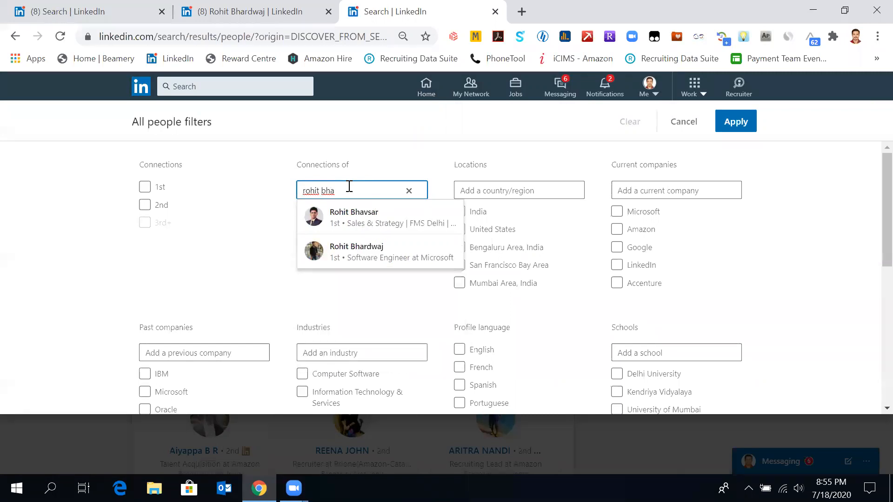
click(364, 252)
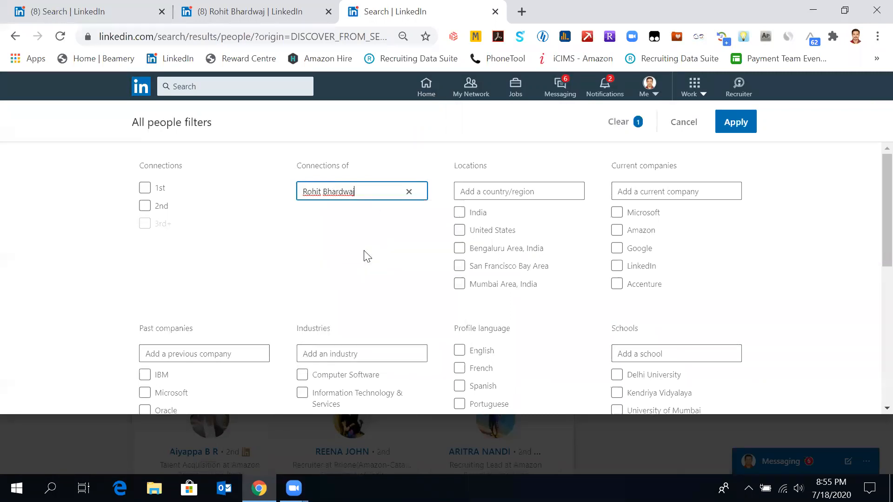
click(746, 136)
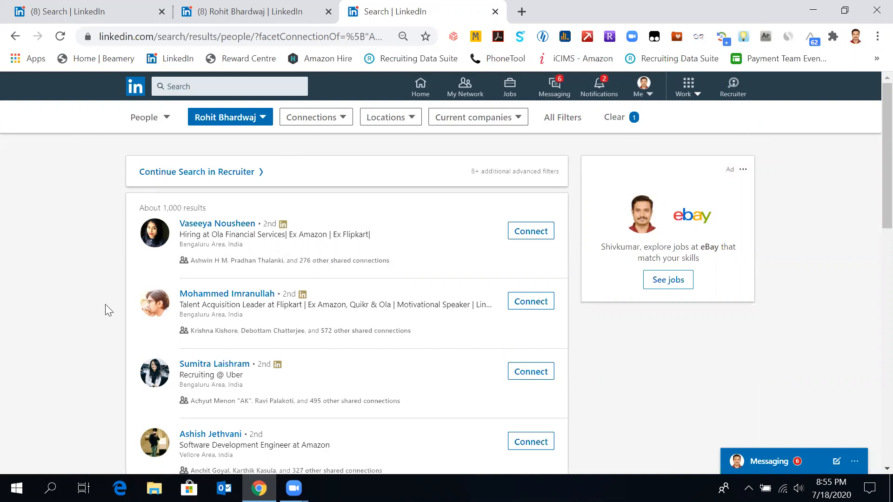
scroll(93, 341, down, 4)
scroll(93, 340, down, 8)
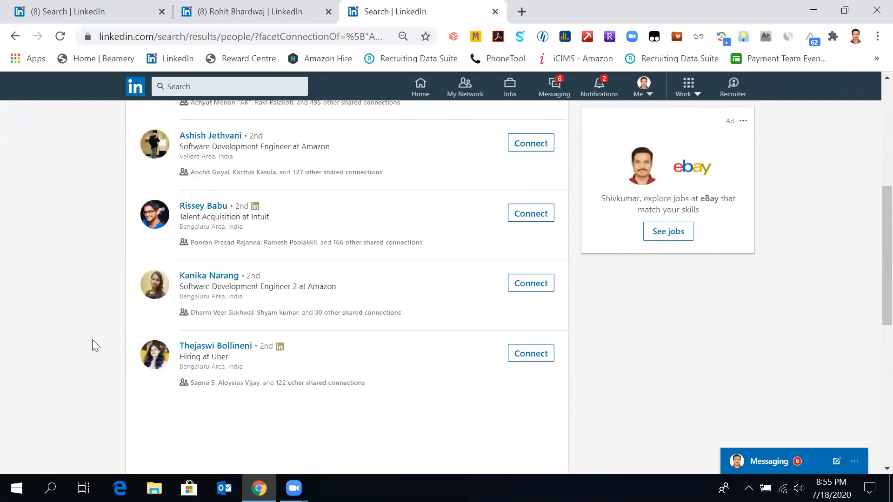
scroll(92, 341, up, 12)
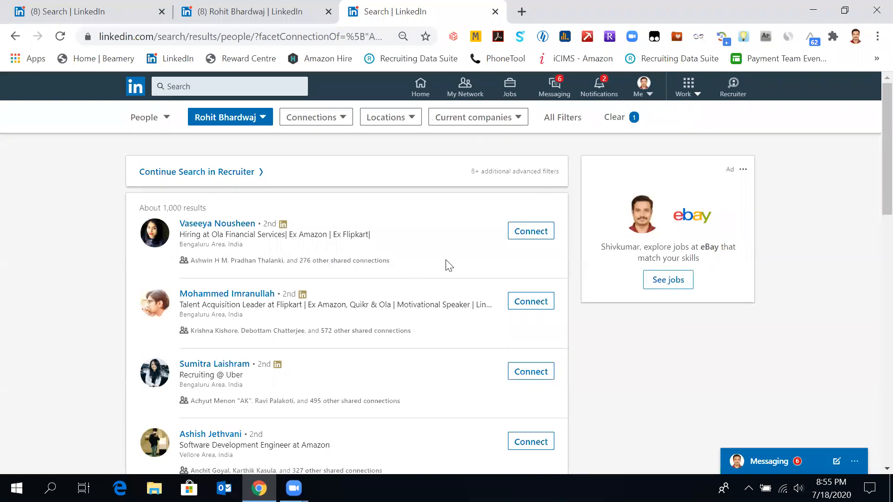
- Add the previously used Boolean title filter beginning with "software engineer" OR "software to the search and apply it
click(574, 123)
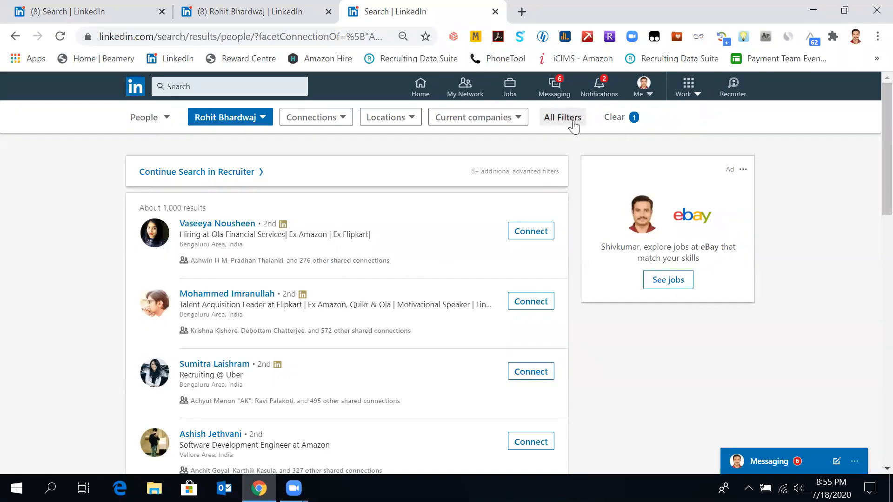
scroll(697, 270, down, 10)
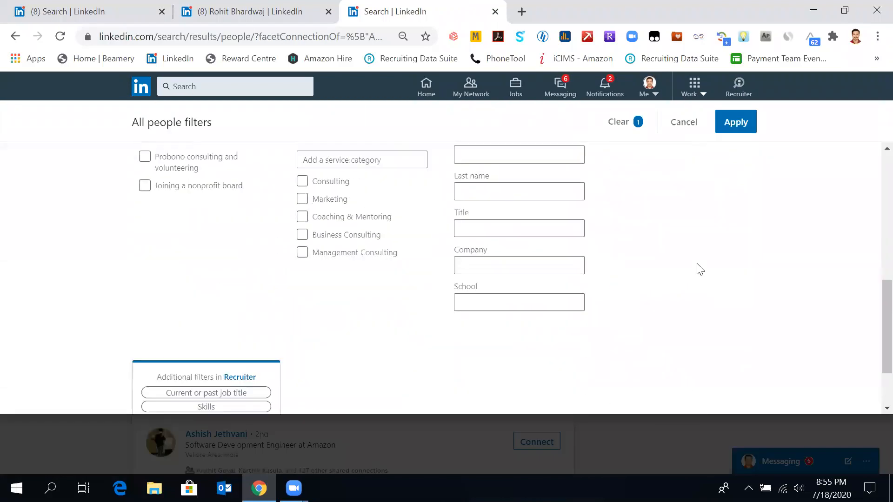
click(514, 236)
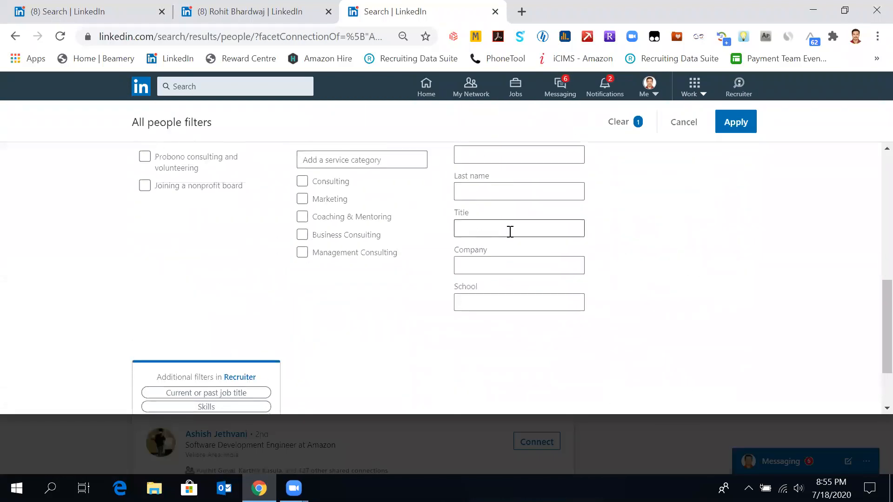
click(522, 304)
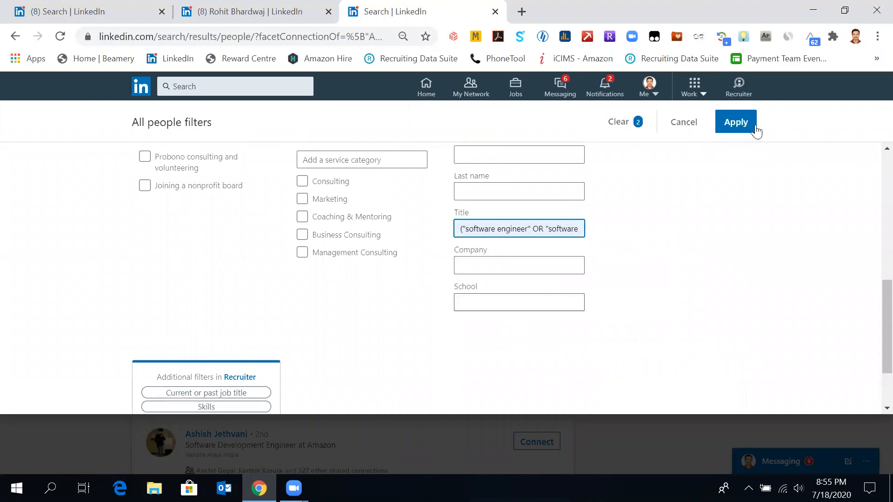
click(729, 120)
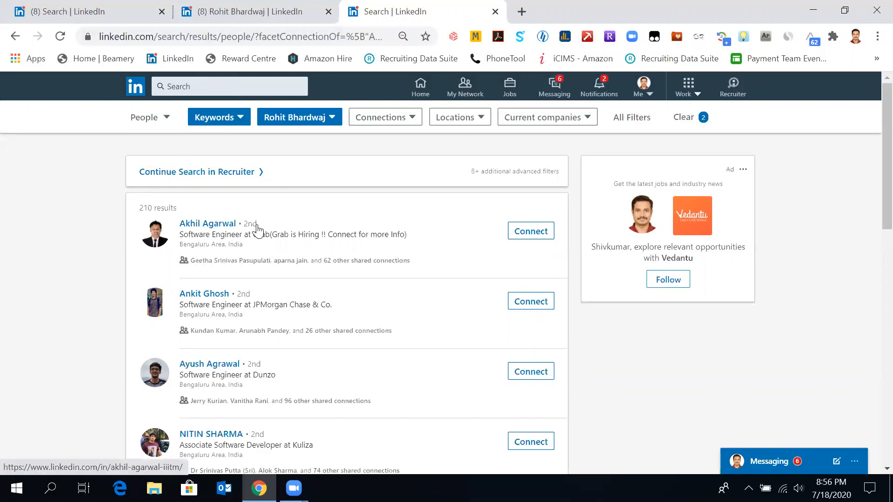
- Look through the first page of filtered candidates, checking their job titles, companies and connection degree
scroll(266, 321, down, 5)
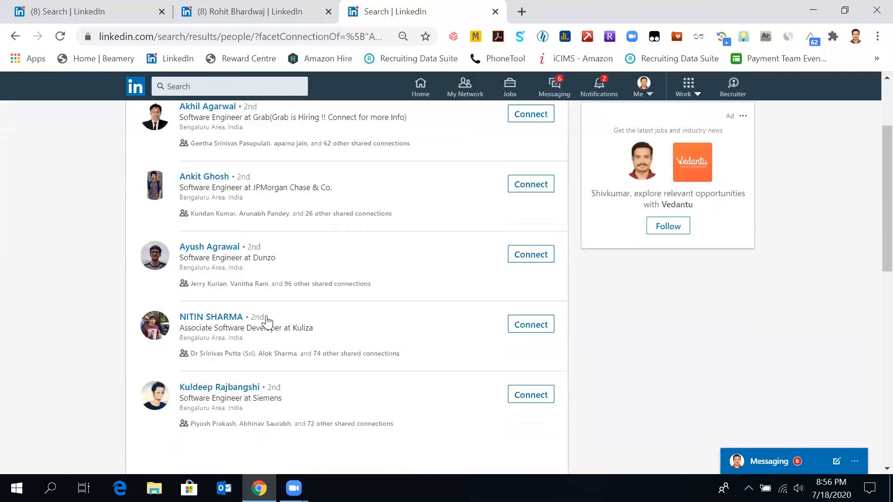
scroll(266, 321, down, 3)
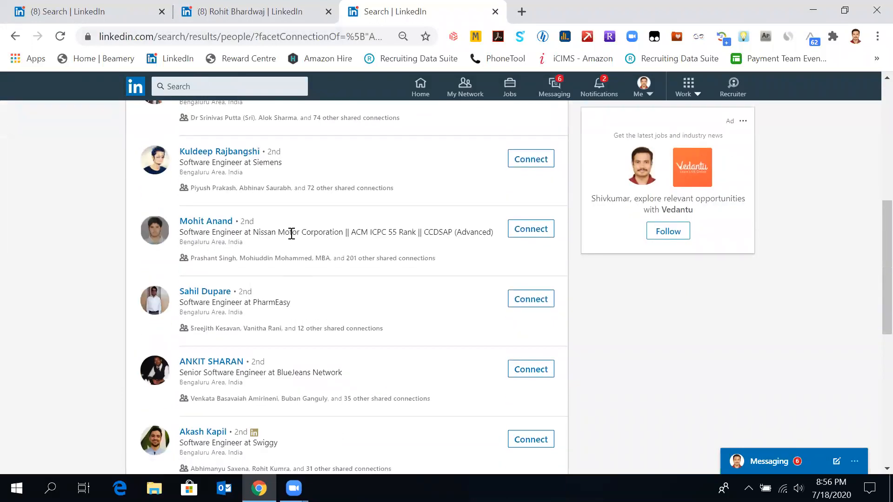
scroll(291, 234, up, 8)
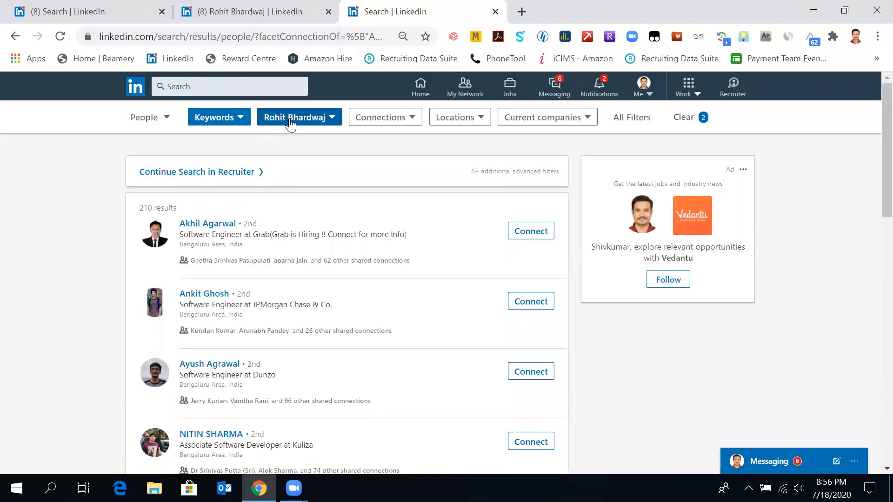
scroll(401, 290, down, 5)
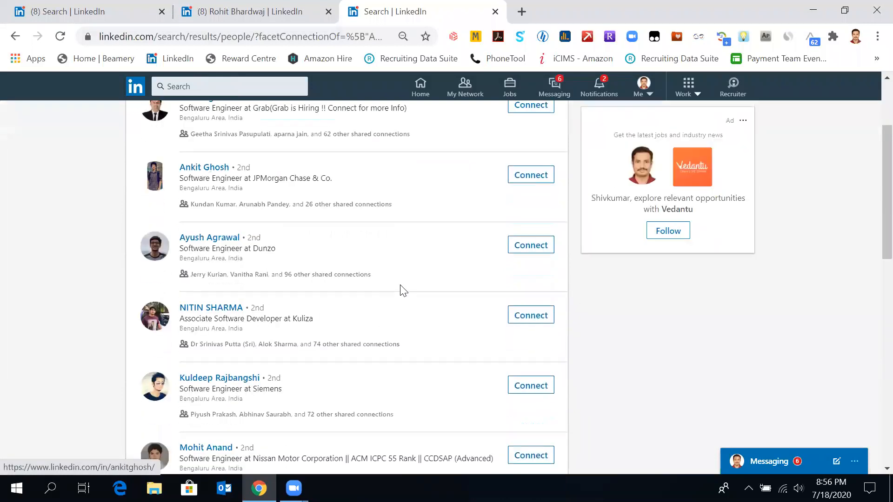
scroll(403, 290, down, 7)
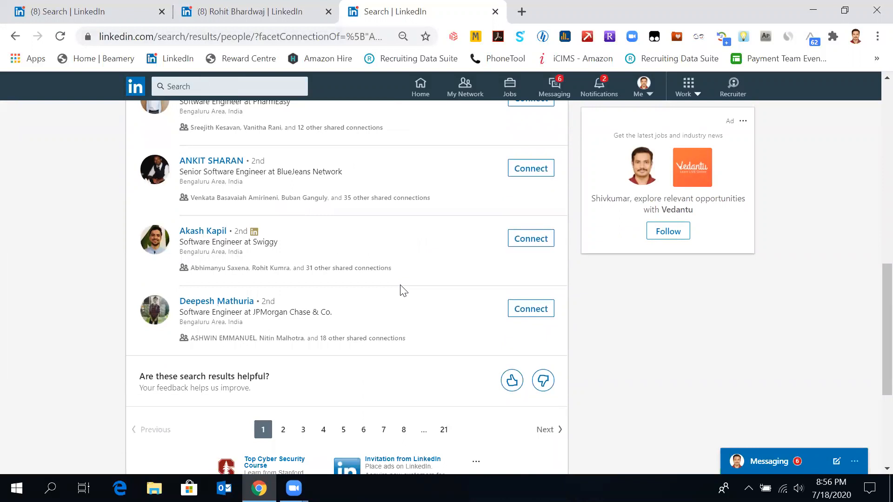
scroll(402, 291, down, 1)
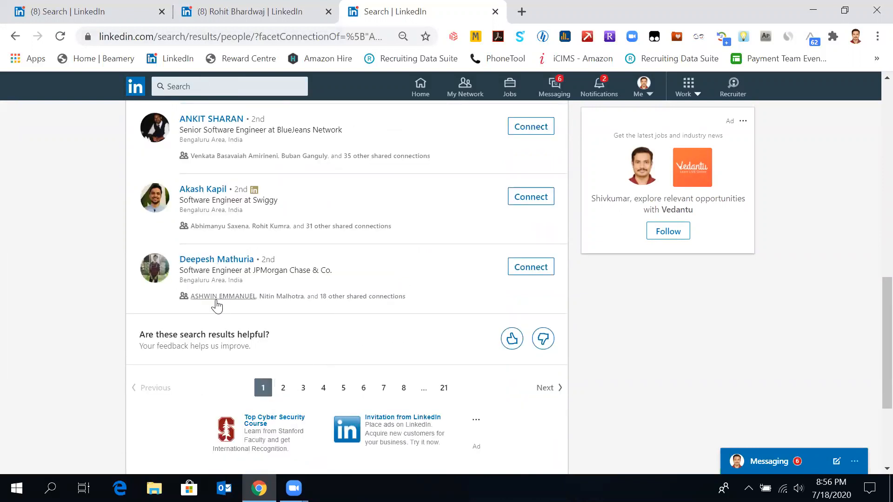
- Examine the shared connections listed under the candidates, including the preview card of one under the Kuliza developer
mouse_move(231, 302)
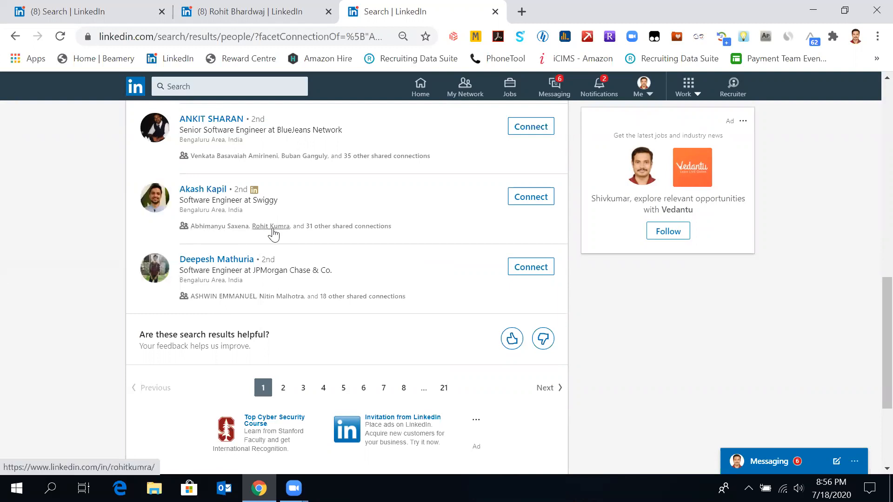
scroll(272, 233, up, 5)
scroll(272, 233, down, 4)
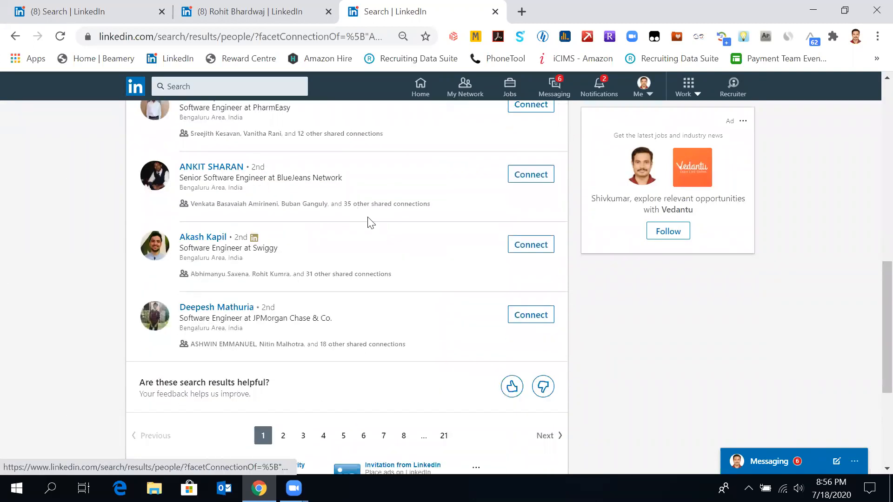
scroll(370, 223, up, 8)
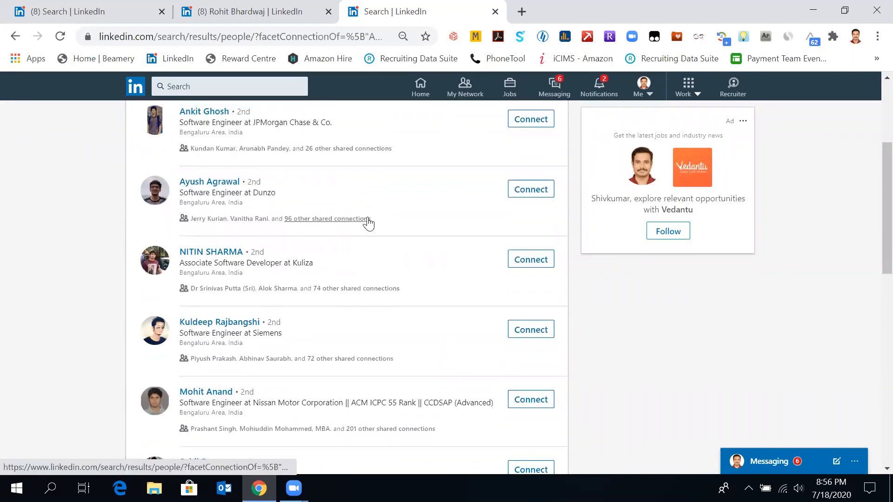
scroll(369, 223, up, 3)
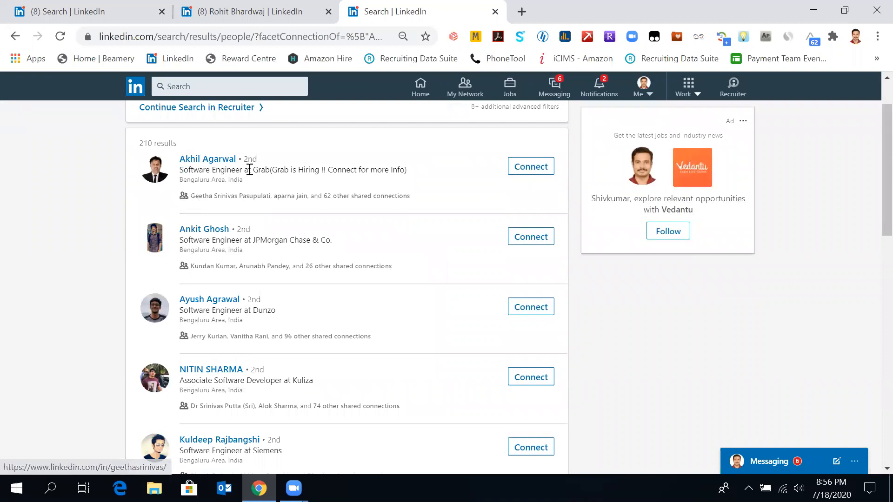
scroll(241, 166, up, 2)
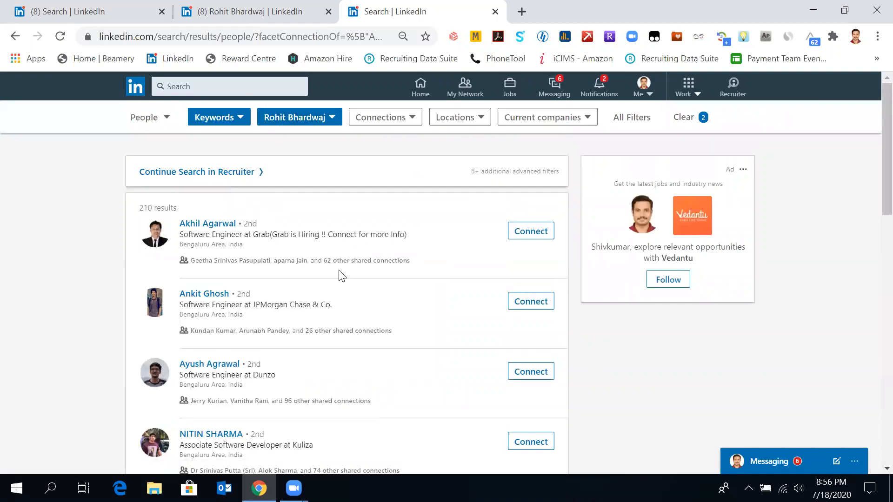
scroll(342, 275, down, 5)
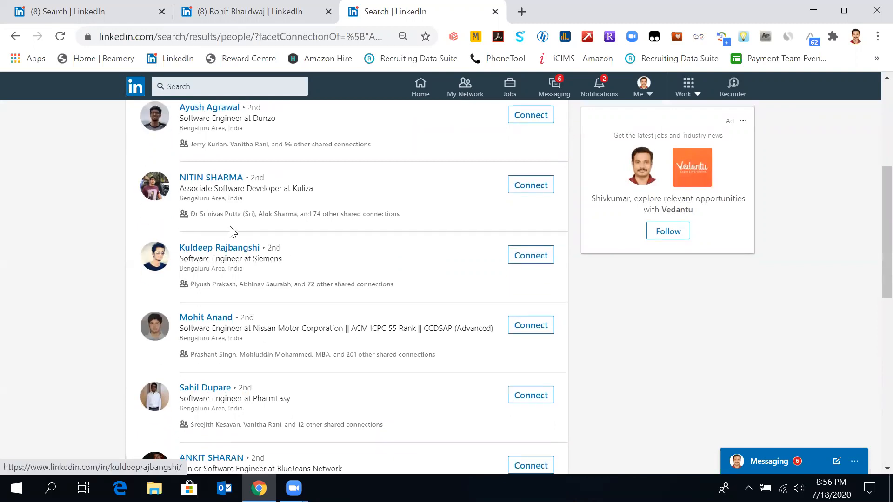
mouse_move(212, 221)
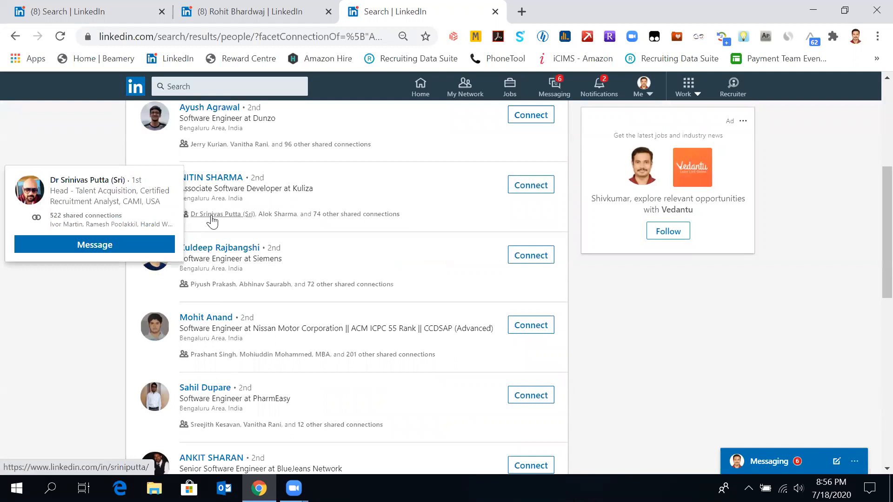
scroll(337, 249, down, 2)
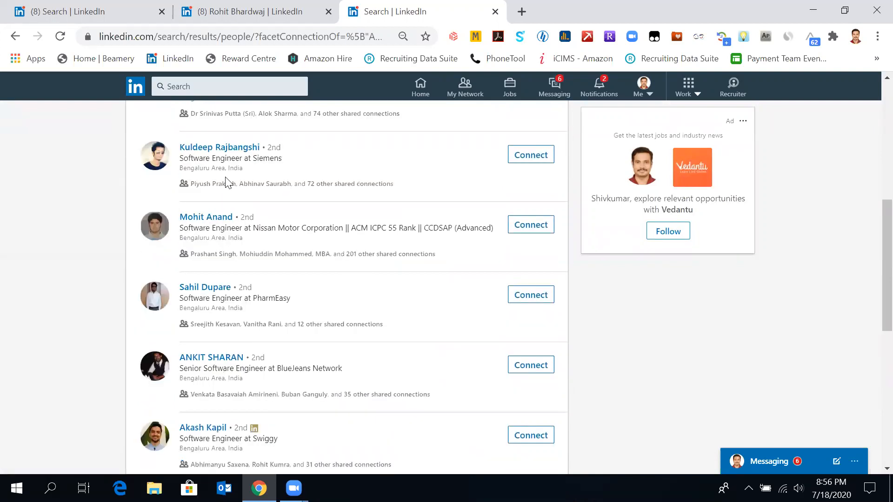
mouse_move(227, 187)
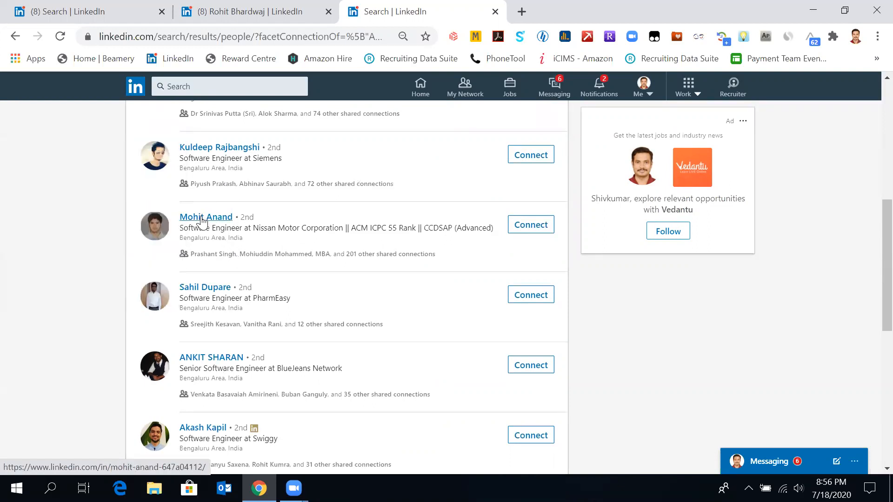
scroll(279, 266, down, 2)
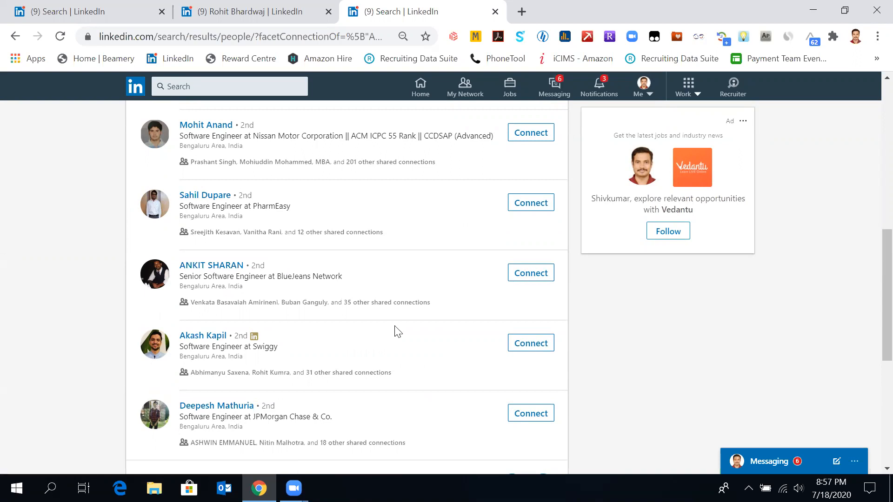
- Examine the shared connections listed for the Swiggy and JPMorgan Chase engineers at the end of the first results page
scroll(397, 332, down, 2)
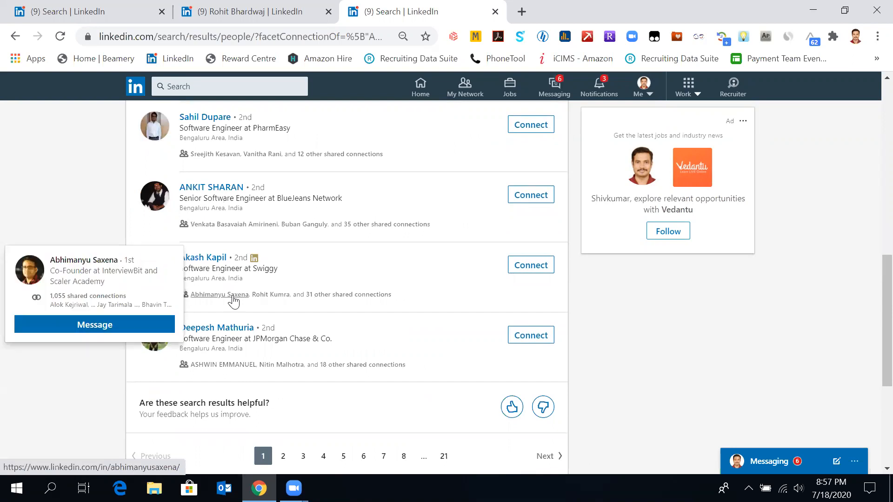
mouse_move(265, 301)
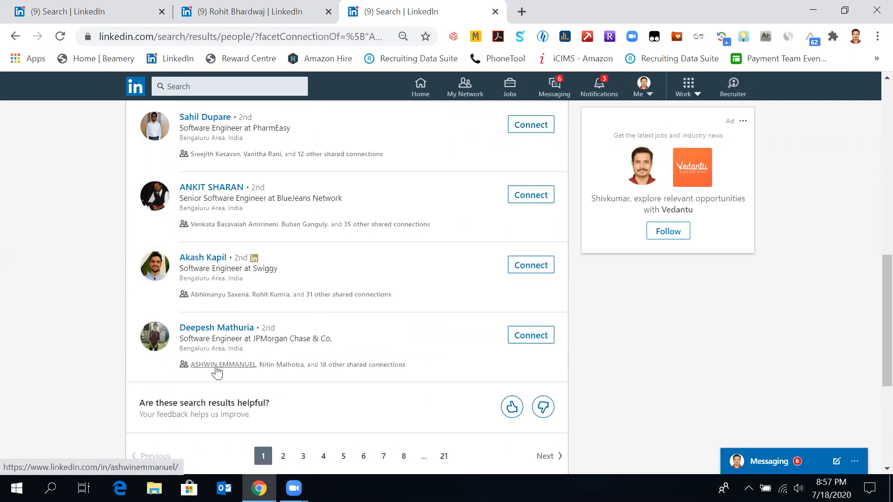
mouse_move(216, 370)
scroll(47, 389, down, 2)
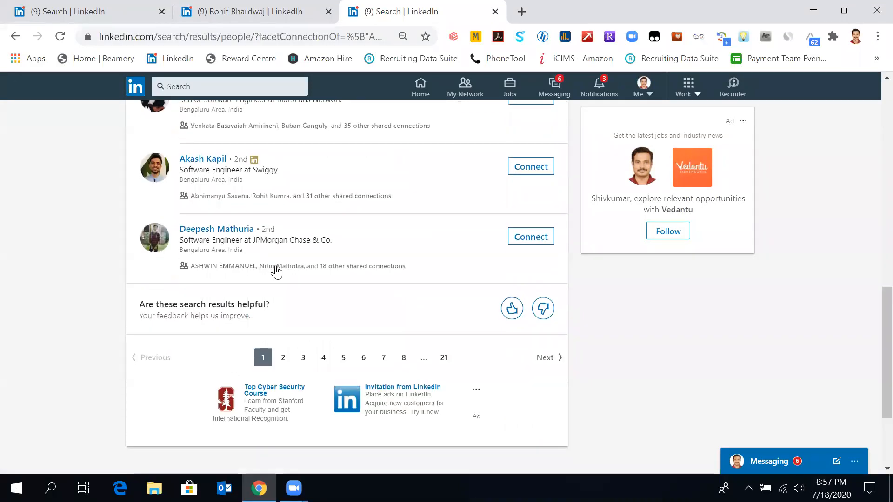
mouse_move(277, 270)
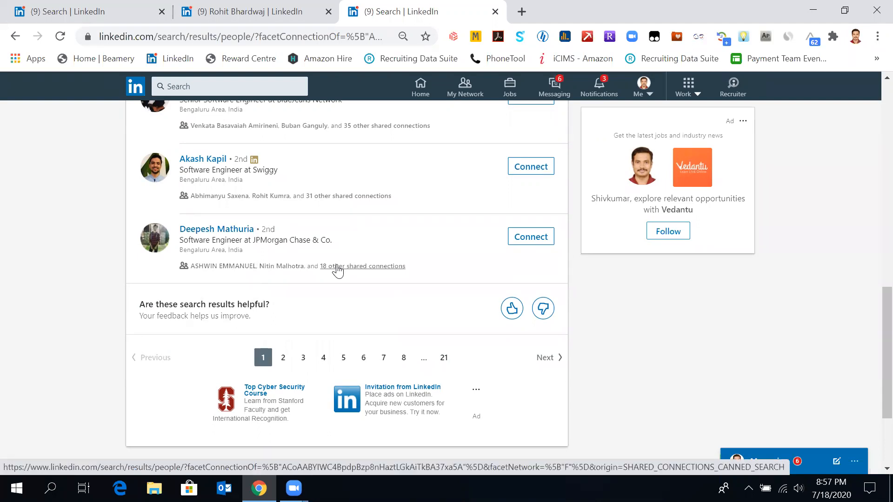
- Go to page 2 of the candidates and preview the shared connections of the Software Engineer at Postman
click(285, 359)
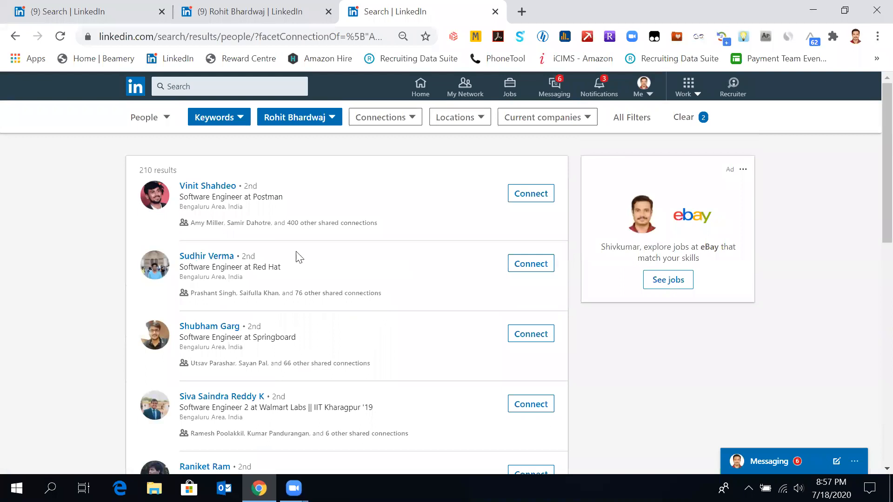
mouse_move(205, 224)
mouse_move(246, 227)
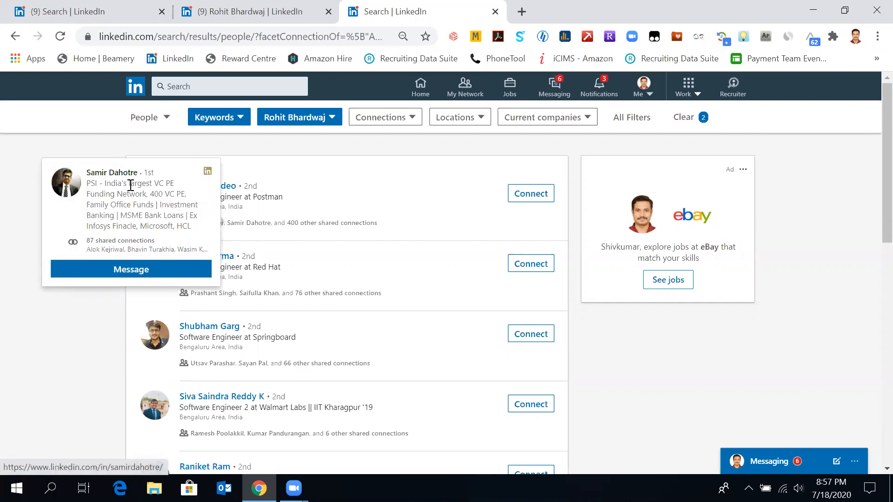
- Open the Postman engineer's other shared connections in a new browser tab and switch to it
right_click(325, 227)
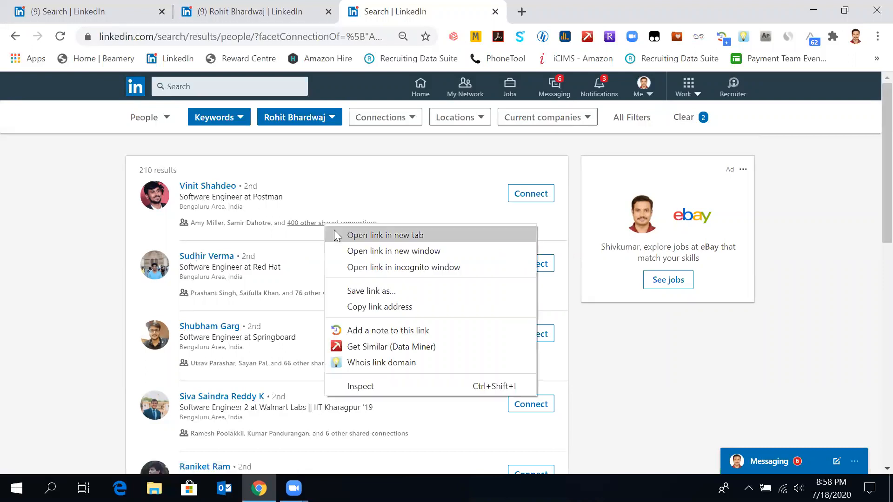
click(333, 231)
click(543, 14)
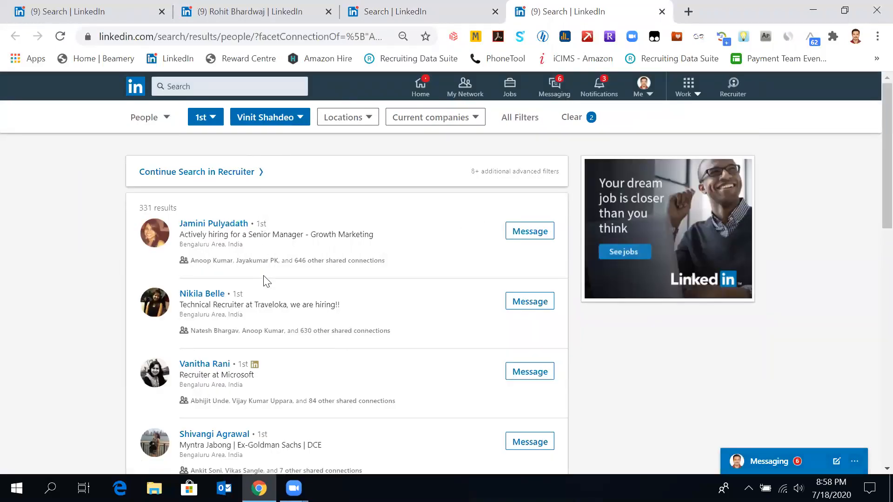
- Look through the Postman engineer's 1st-degree shared connections and their roles, and return to the second page of filtered candidates
scroll(265, 281, down, 2)
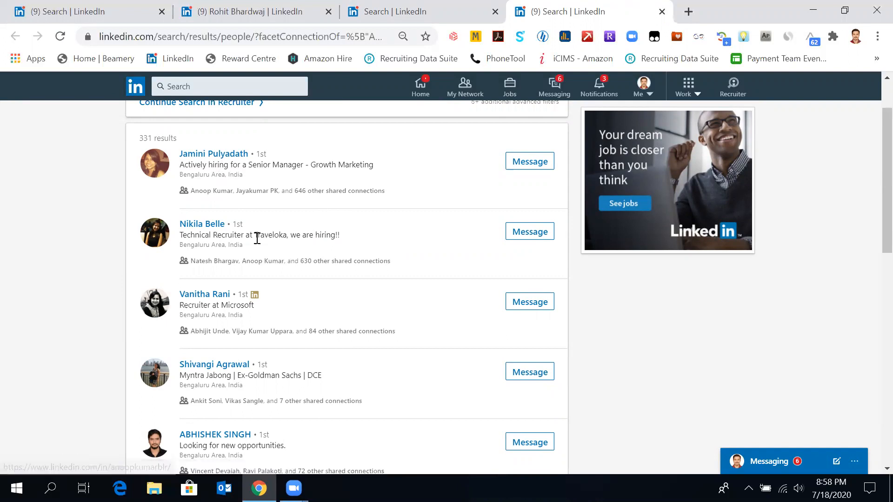
scroll(319, 319, down, 2)
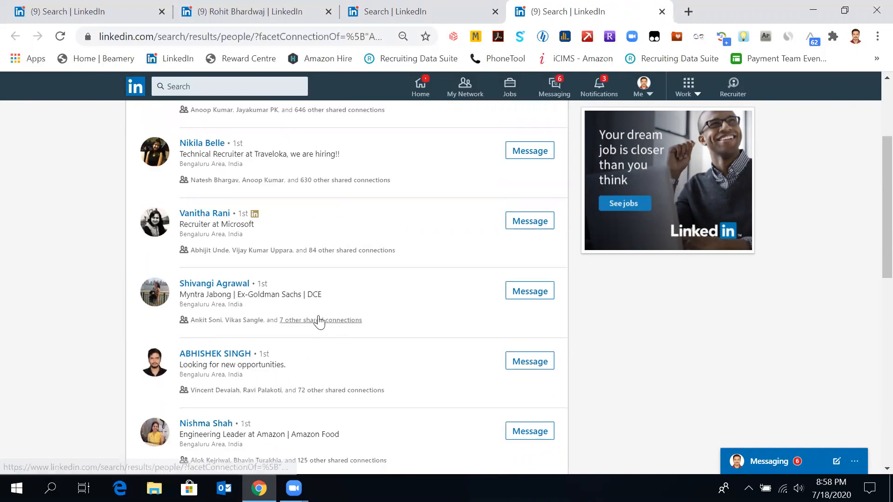
scroll(316, 372, down, 1)
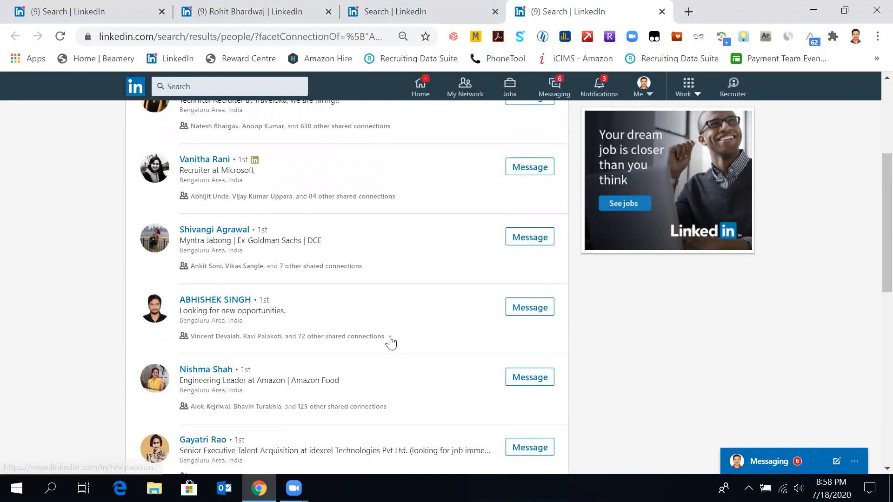
scroll(279, 330, down, 1)
scroll(378, 333, down, 2)
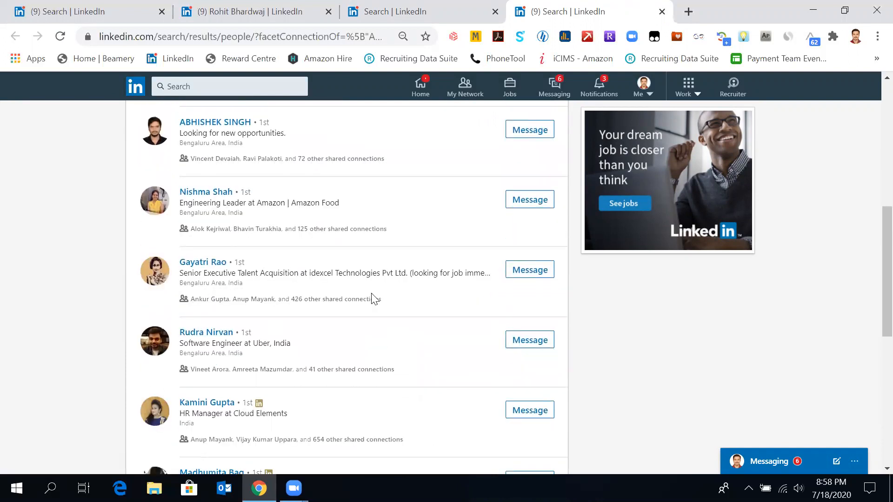
scroll(367, 295, down, 1)
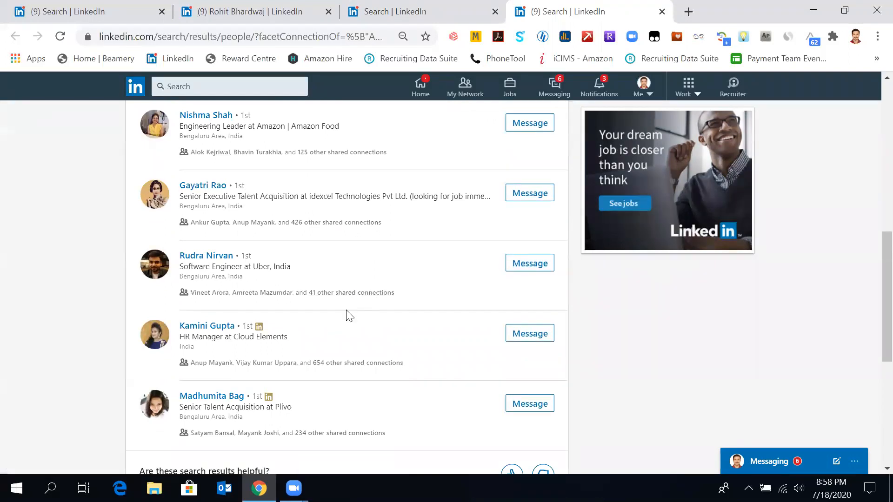
scroll(347, 313, down, 2)
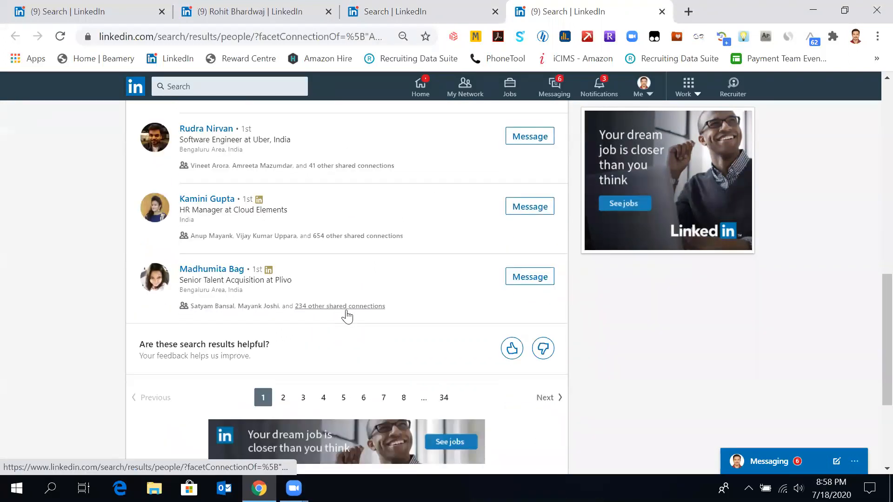
click(412, 6)
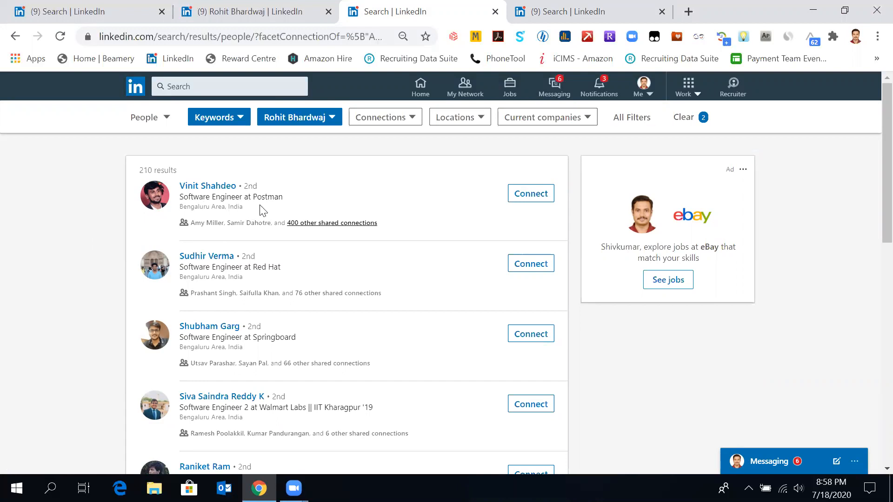
scroll(313, 253, down, 4)
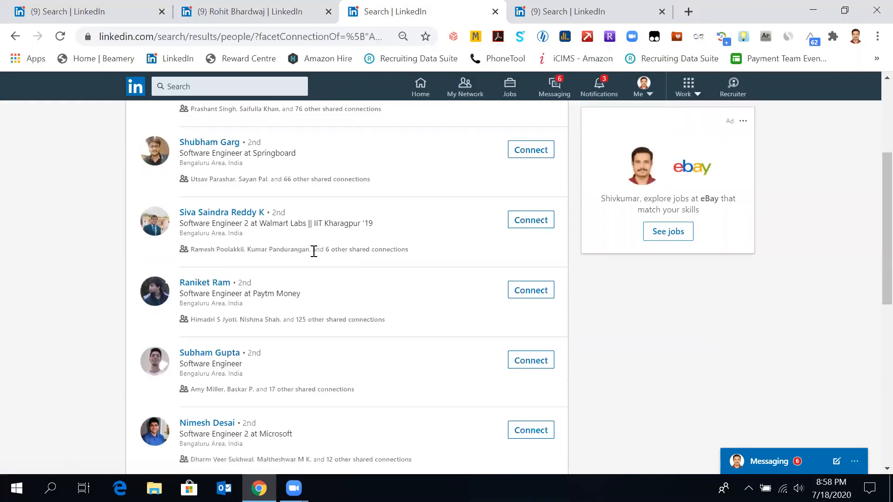
- In the original people search, review the selected company, school and title filters, remove the Connections of filter and apply
click(258, 14)
click(80, 11)
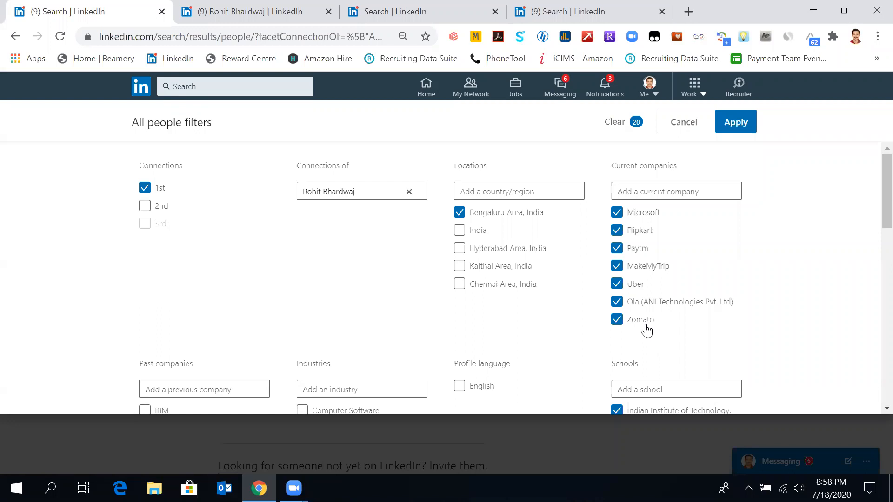
scroll(794, 309, down, 3)
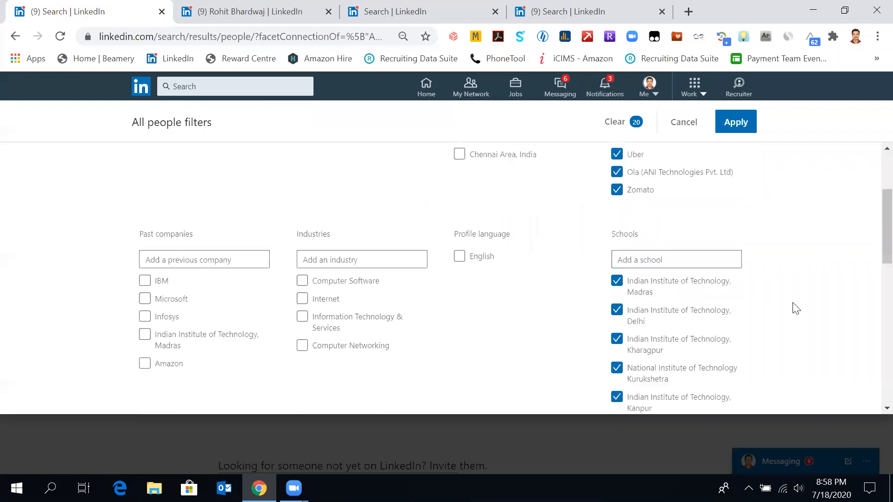
scroll(796, 309, down, 6)
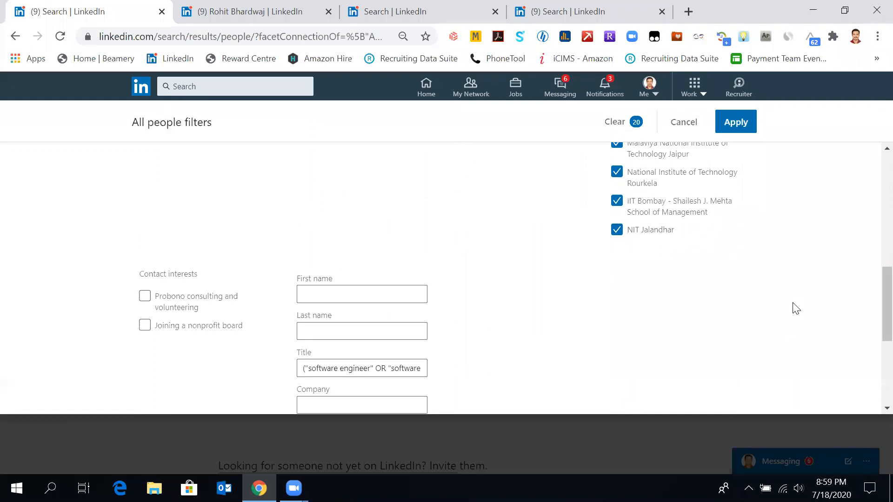
scroll(796, 309, down, 2)
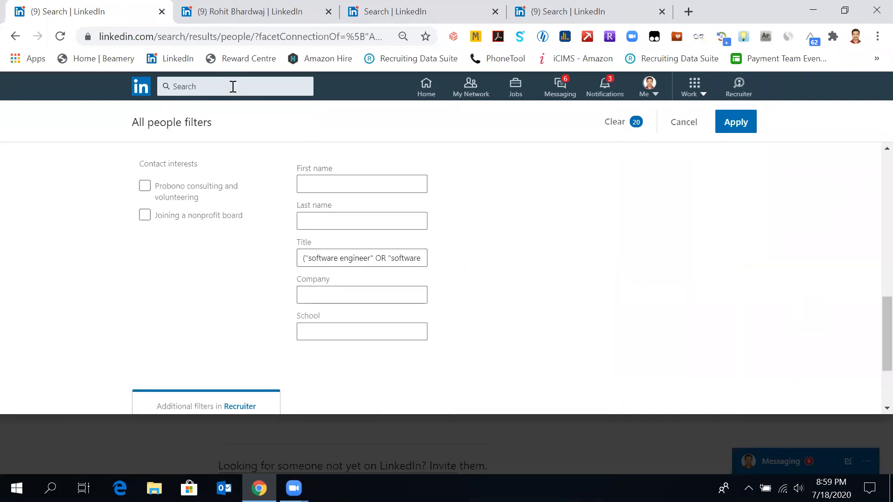
scroll(469, 187, up, 5)
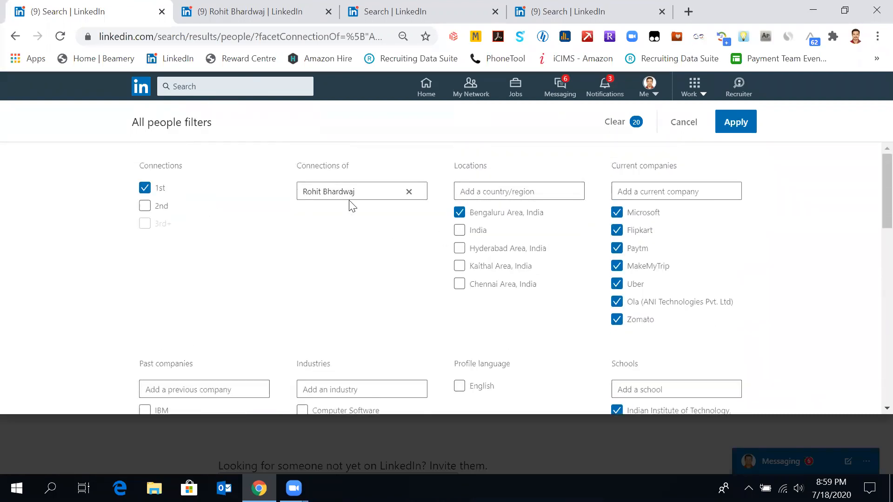
click(408, 194)
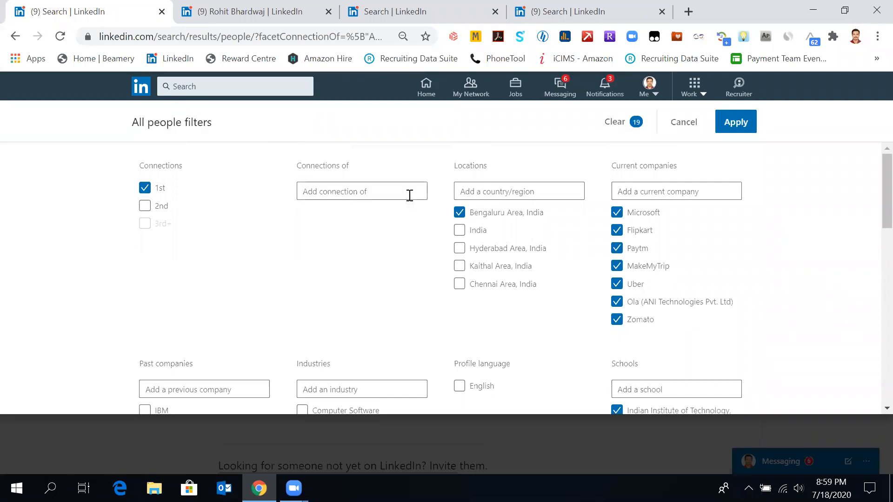
click(734, 126)
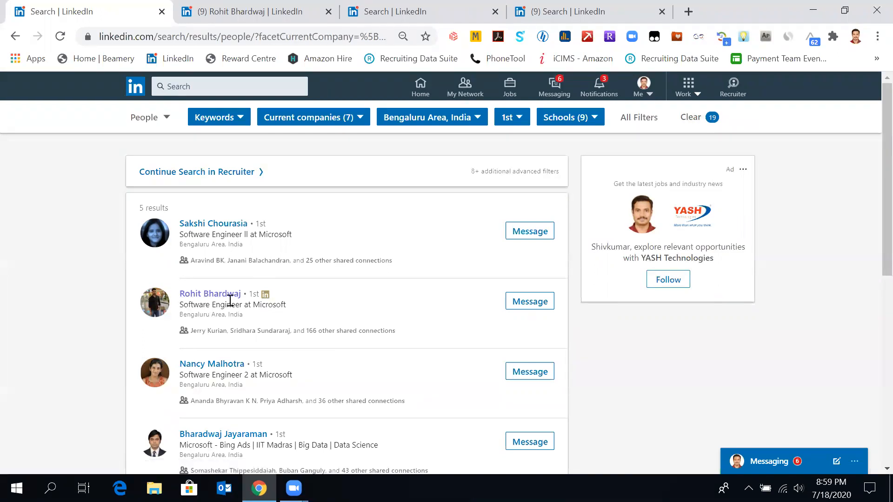
- Return to the search of the Microsoft contact's connections, review its Connections of and Title filters and reapply them
click(380, 11)
scroll(367, 149, up, 4)
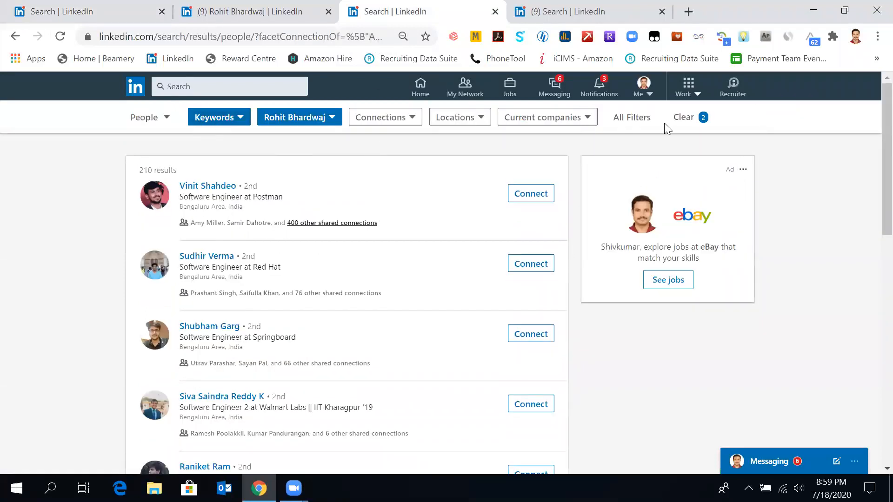
click(646, 122)
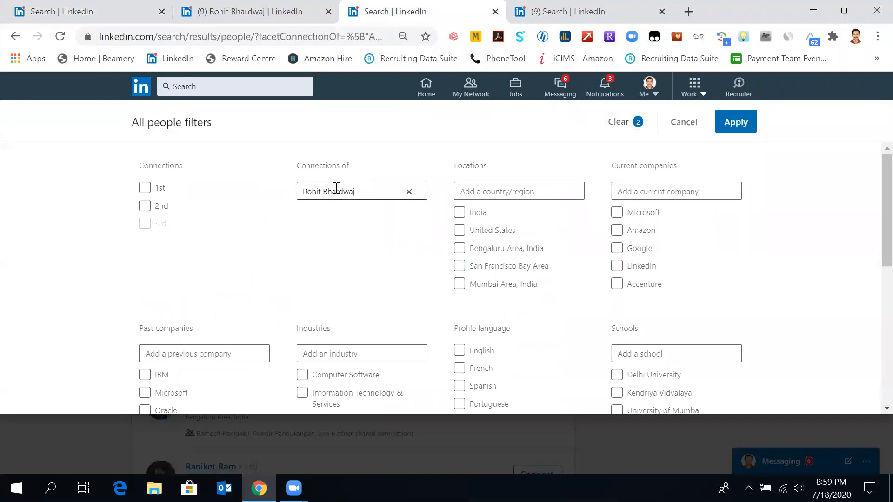
scroll(759, 237, down, 6)
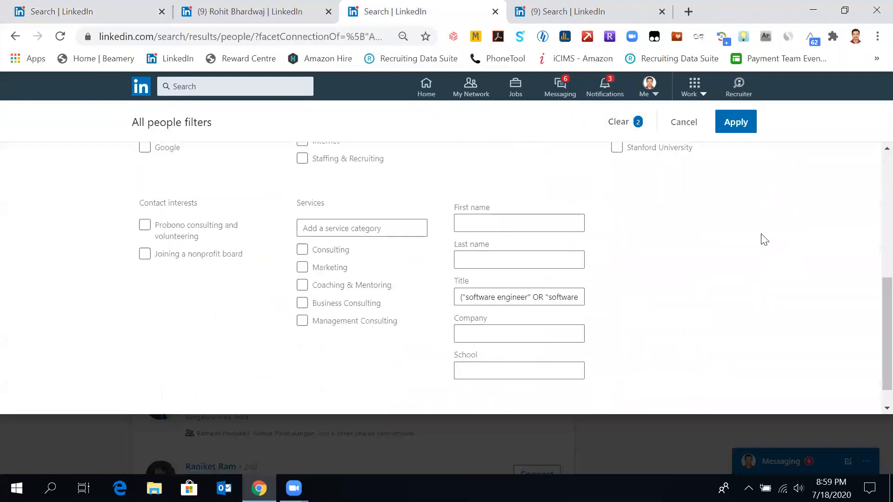
scroll(764, 240, down, 1)
scroll(764, 239, up, 7)
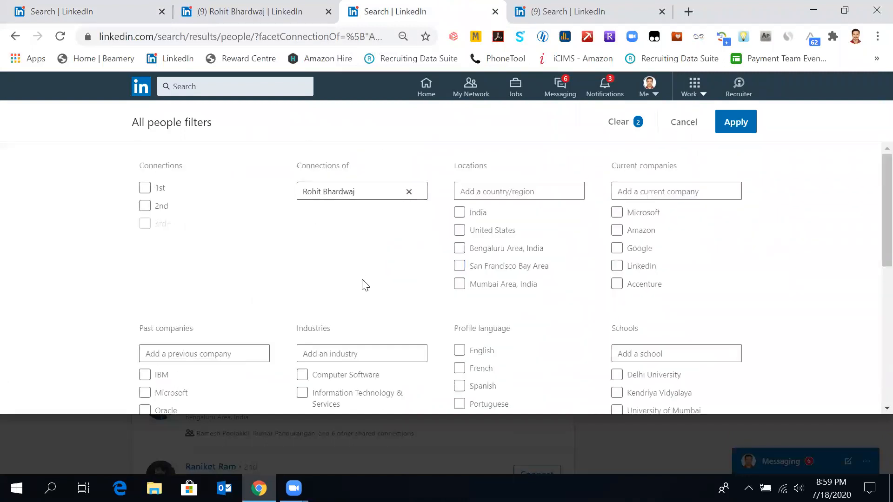
scroll(362, 283, down, 6)
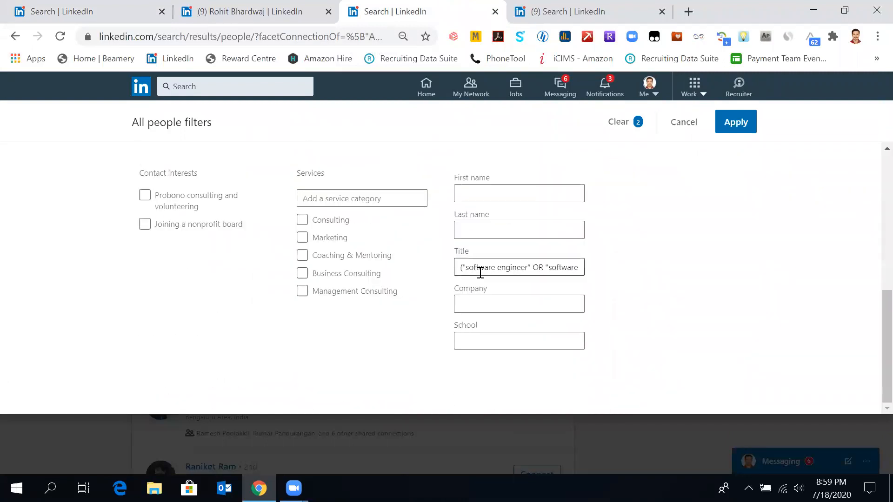
scroll(741, 241, up, 6)
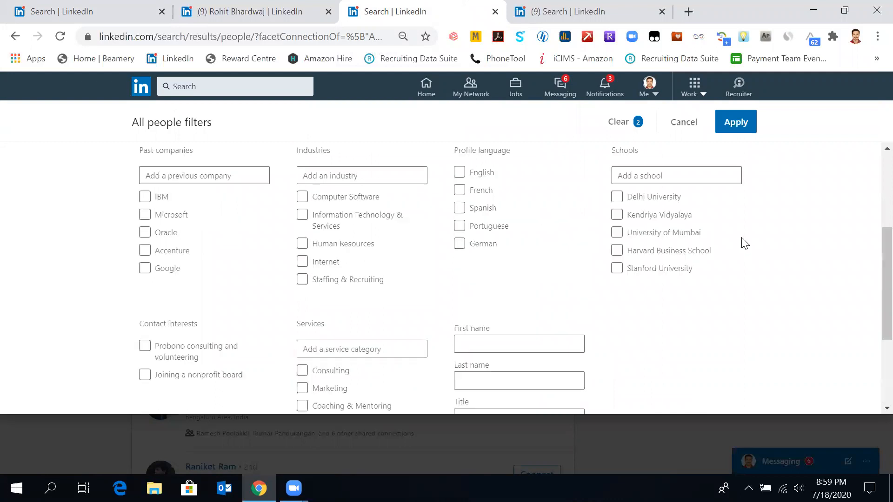
click(729, 132)
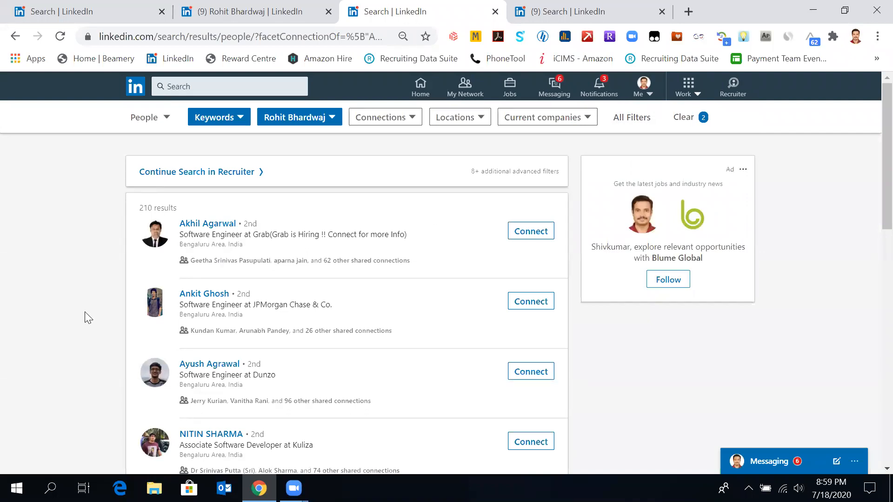
- Look through the first page of reapplied results and preview the Facebook recruiter shared with the second JPMorgan Chase engineer
scroll(85, 311, down, 7)
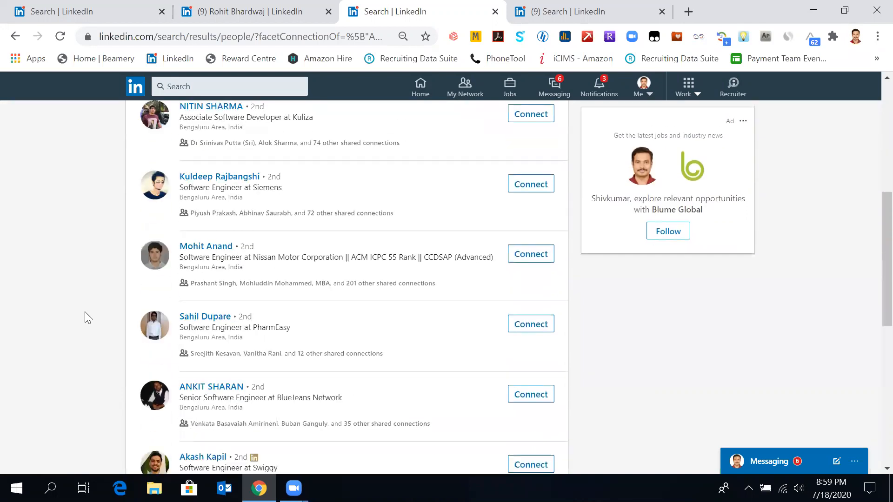
scroll(85, 318, down, 5)
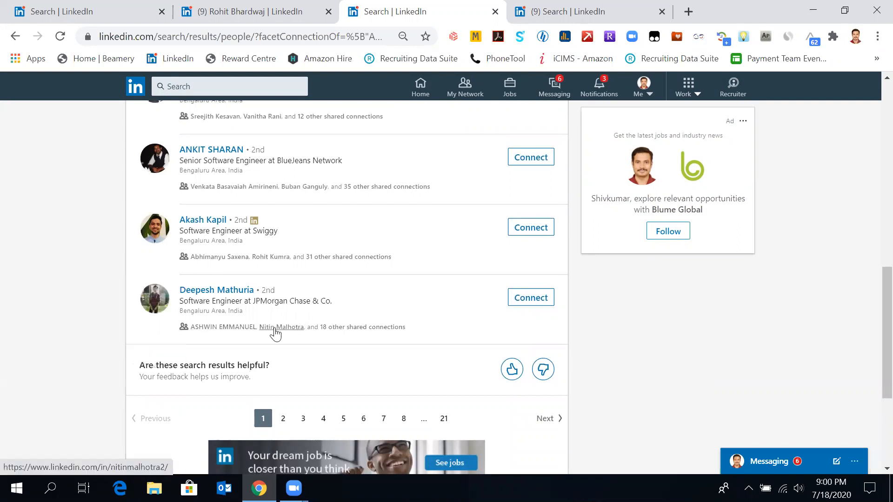
mouse_move(275, 332)
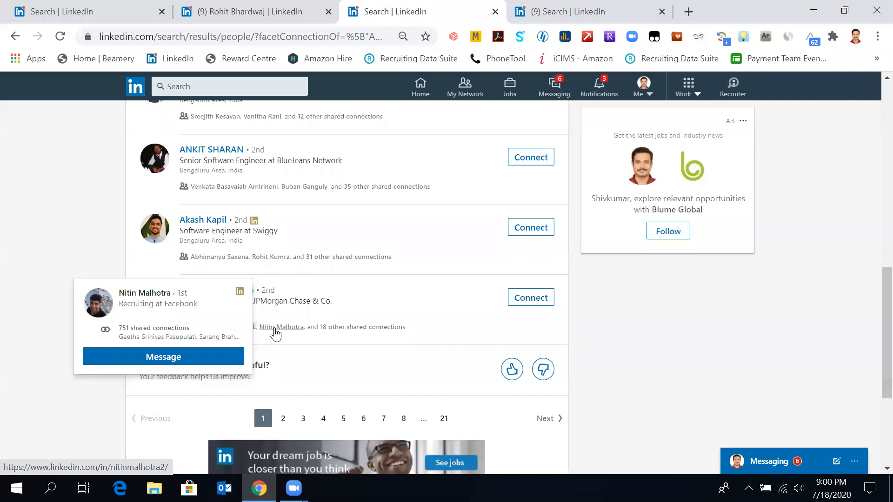
- Go to page 5 of the candidates and look through their titles, companies and shared connections
click(343, 428)
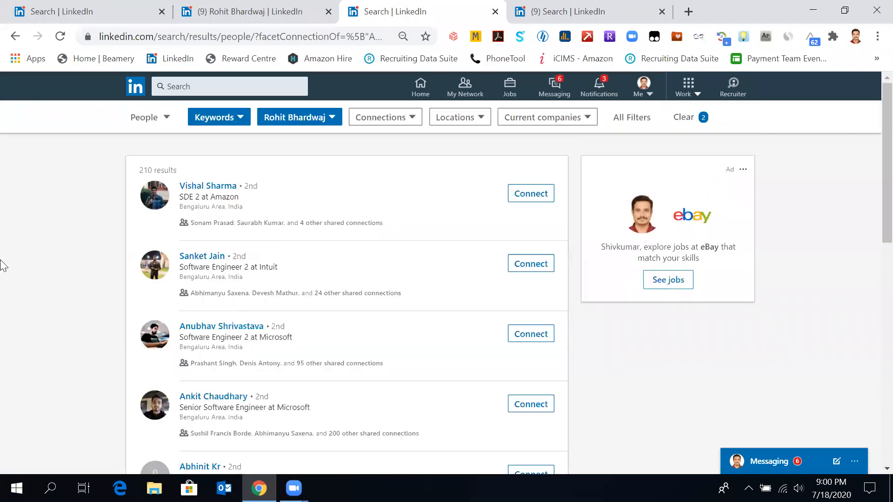
scroll(2, 260, down, 8)
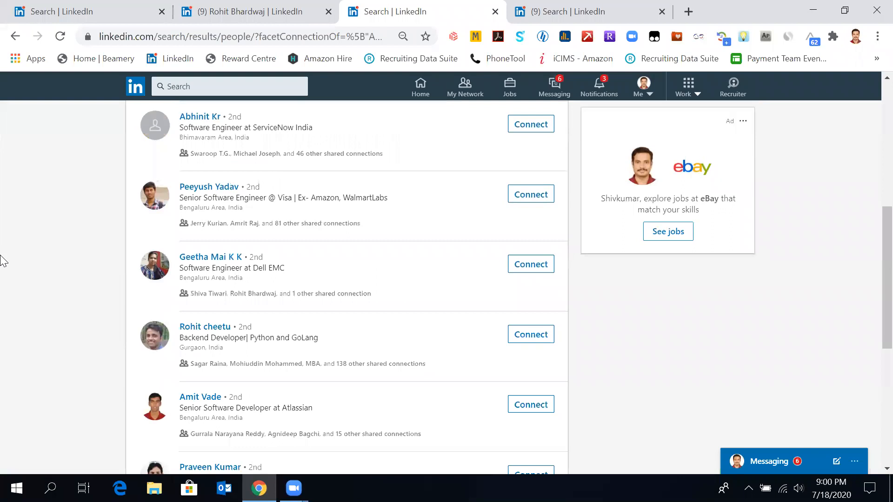
- Go to page 8 of the candidates and look through their titles, companies and shared connections
scroll(2, 260, down, 3)
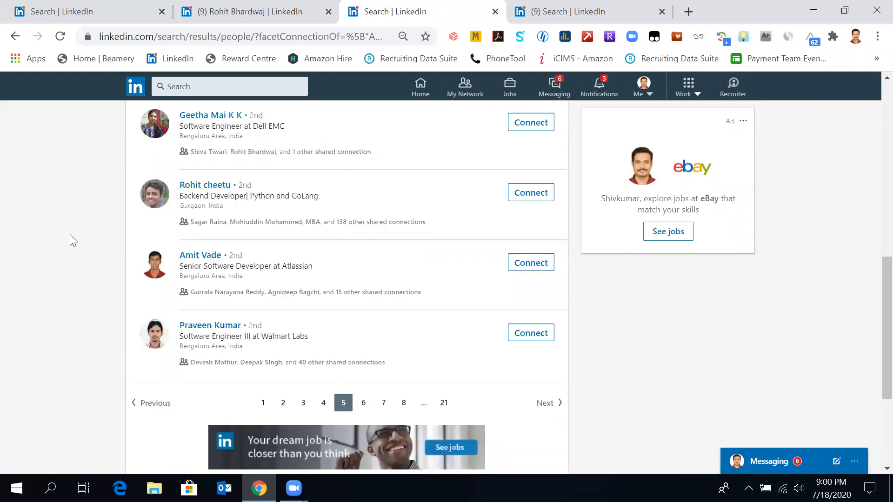
click(403, 403)
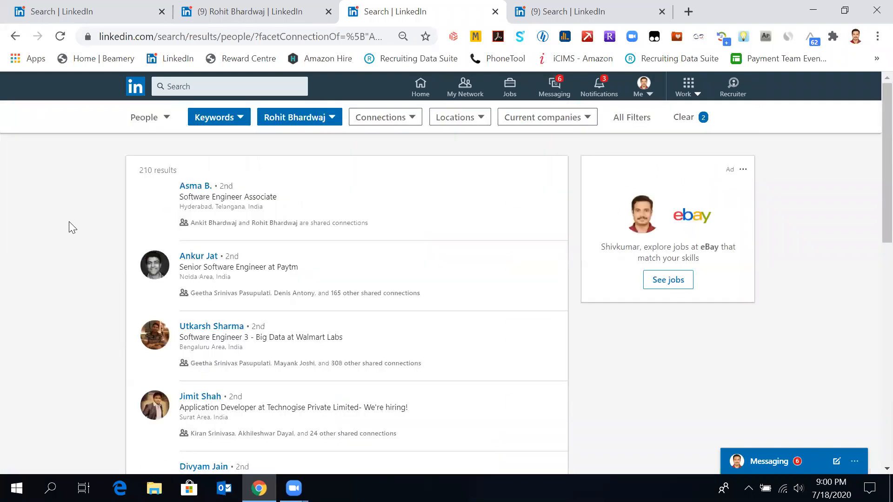
scroll(69, 223, down, 6)
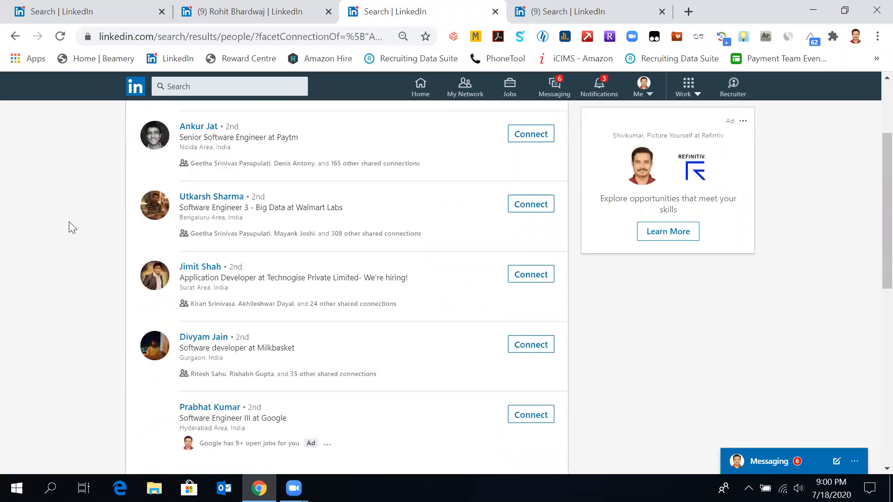
scroll(69, 222, down, 4)
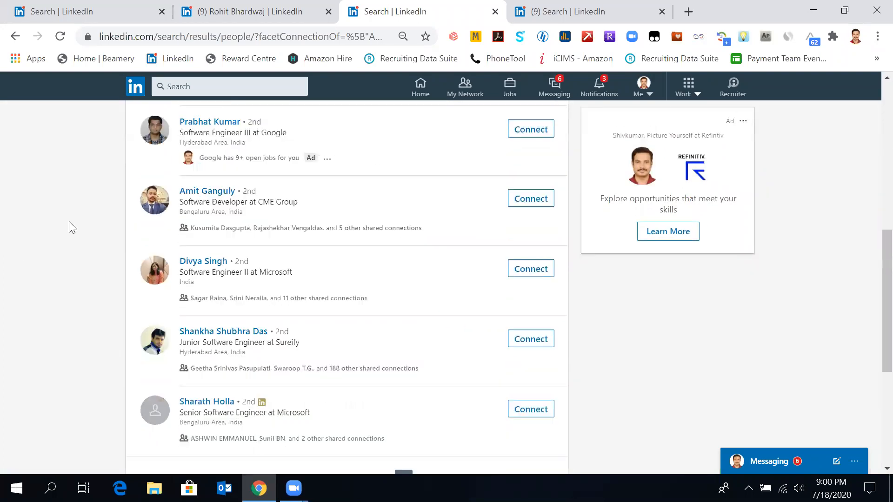
key(Home)
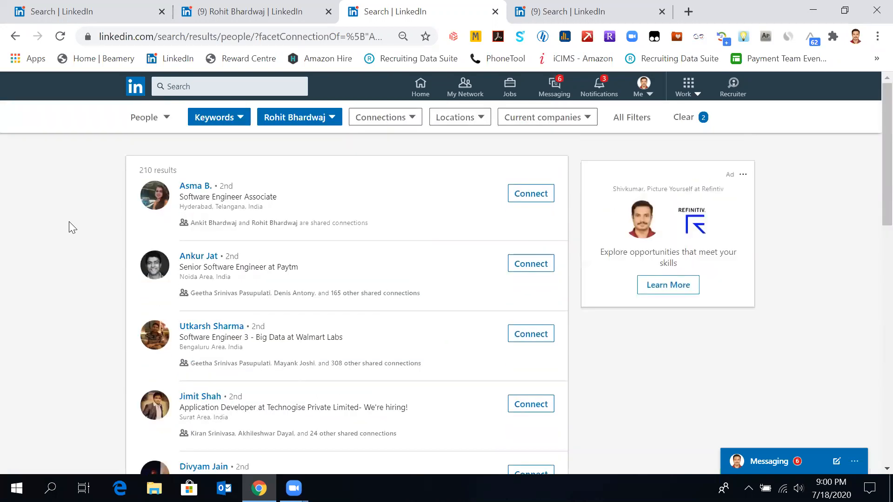
- Review the full set of people filters for the Microsoft contact's connections, including Title, Company, School and Connections of
click(637, 119)
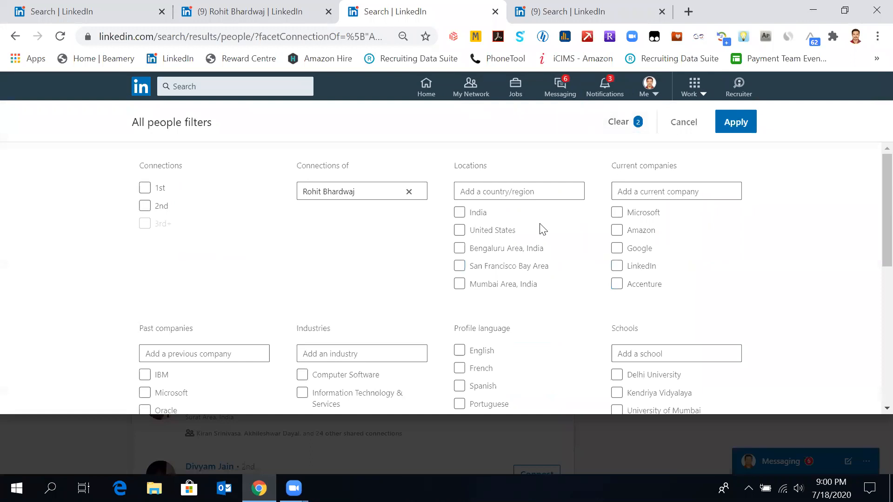
scroll(663, 275, down, 4)
scroll(663, 276, down, 1)
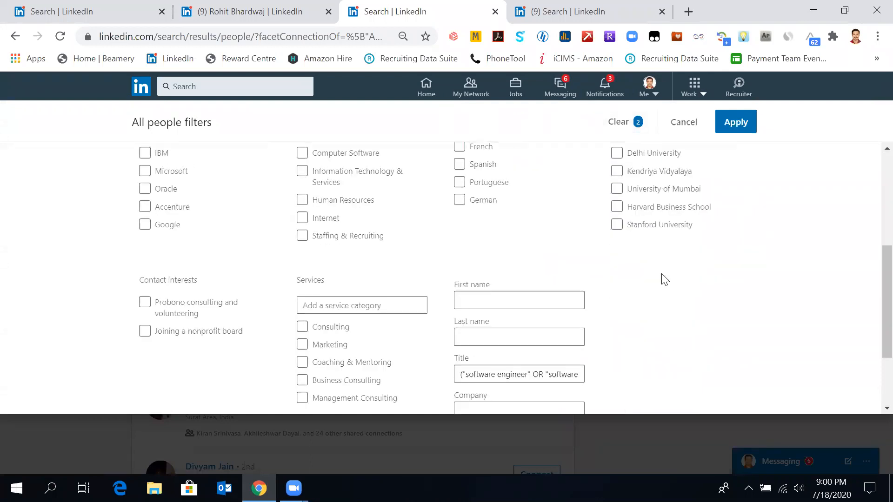
scroll(777, 299, down, 2)
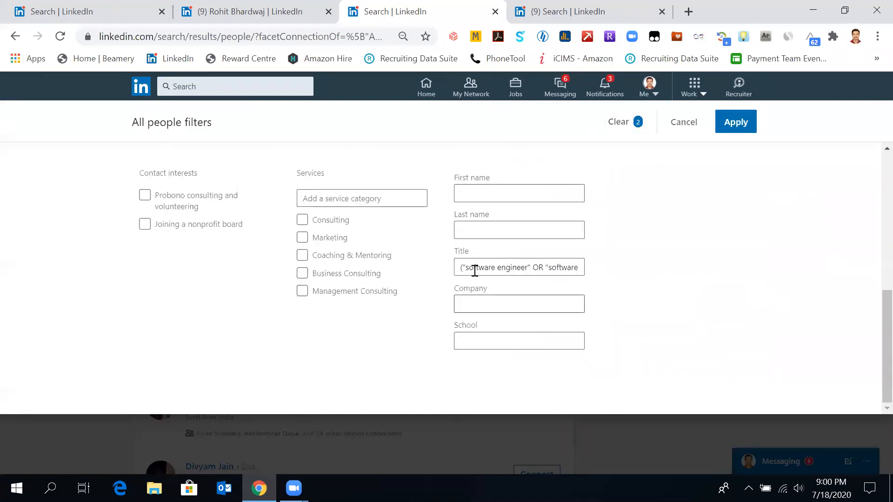
click(459, 267)
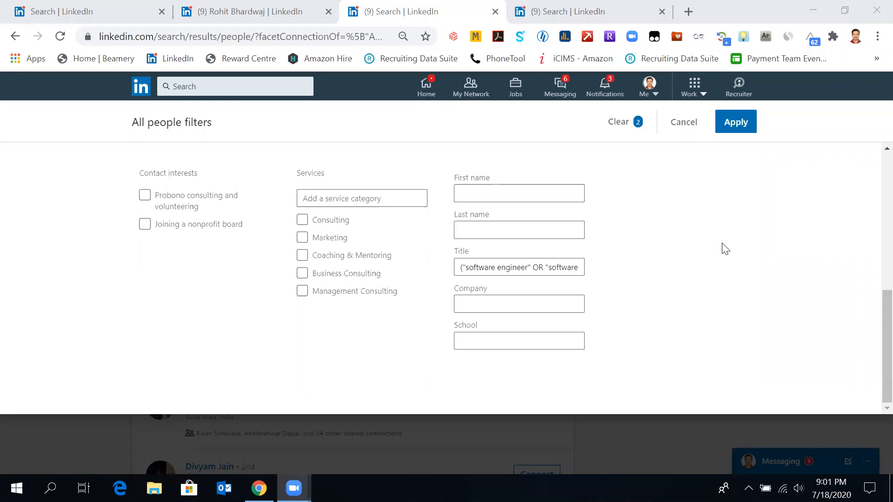
scroll(725, 248, up, 7)
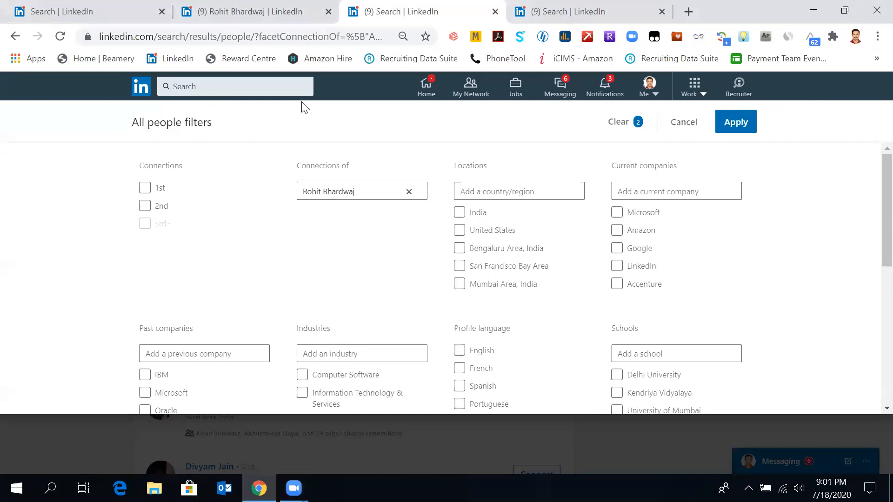
- Return to the original people search and review its result categories and the selected connection, location, company and school filters
click(79, 17)
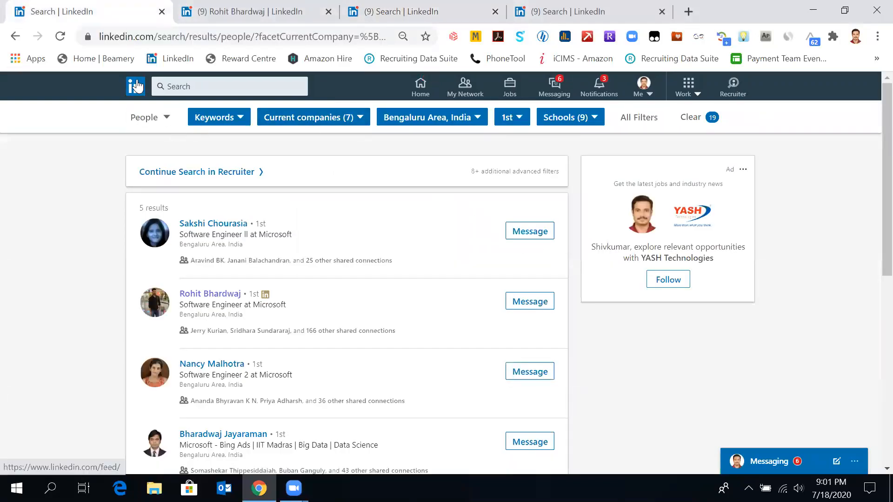
click(159, 120)
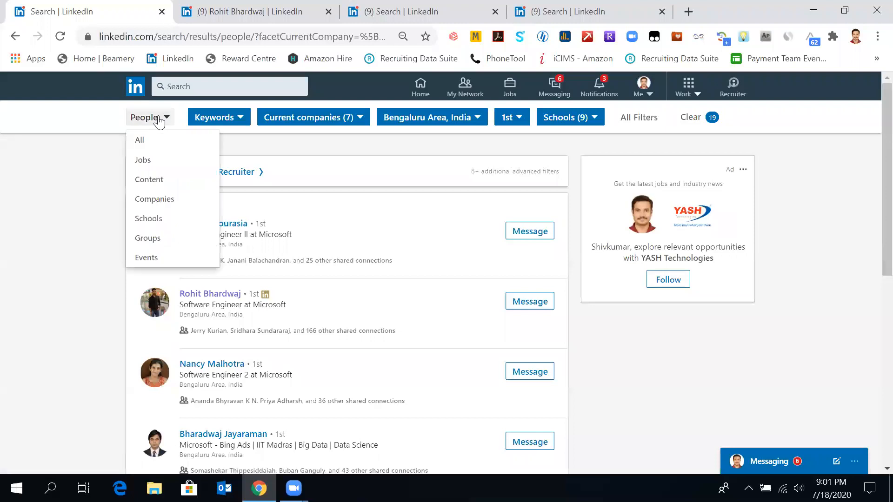
click(32, 196)
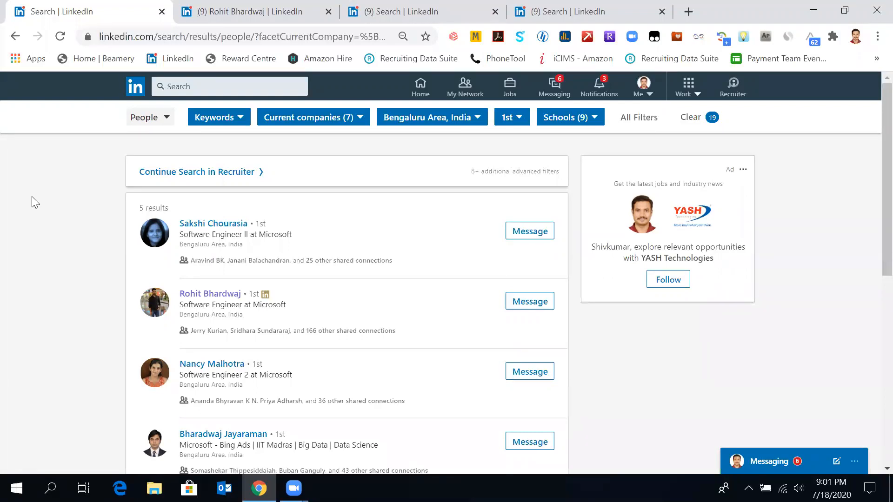
click(646, 130)
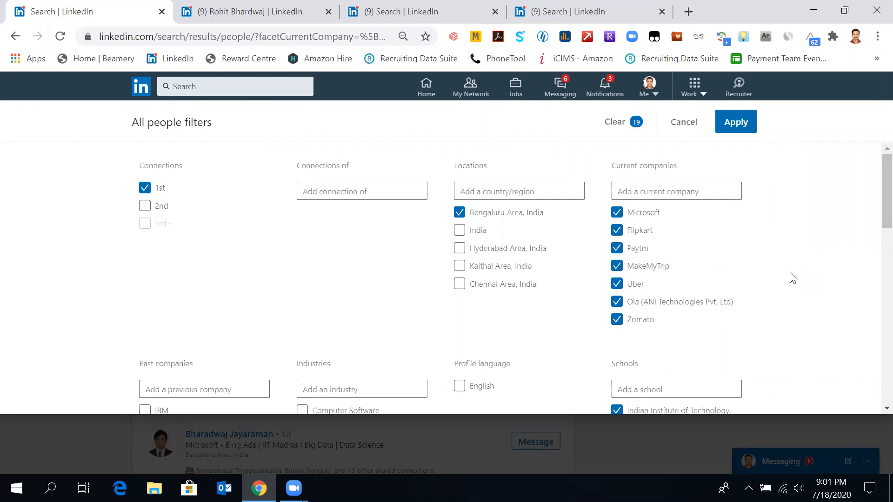
scroll(792, 277, down, 6)
scroll(792, 278, up, 6)
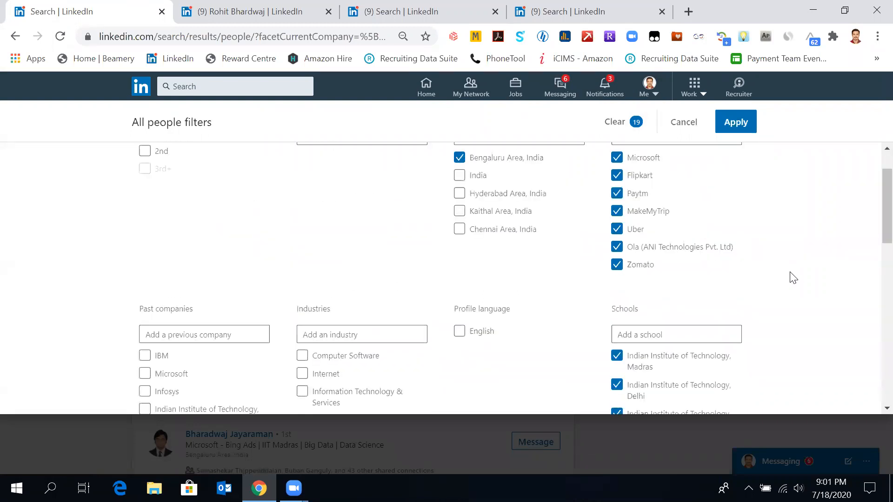
- From the home feed, open a Content search without keywords and browse the posts
click(139, 90)
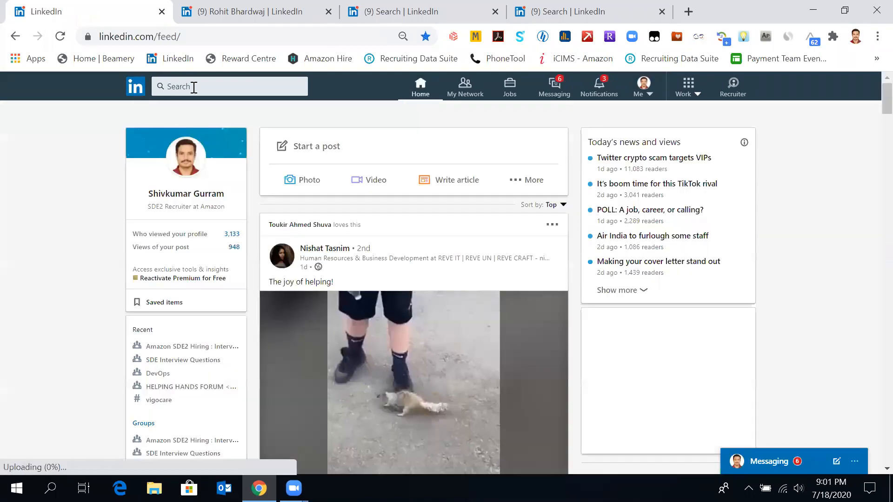
click(194, 87)
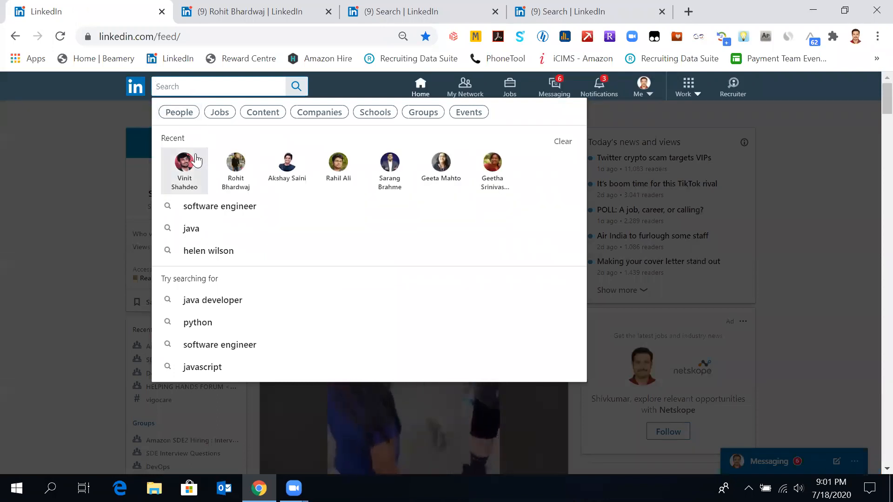
click(253, 116)
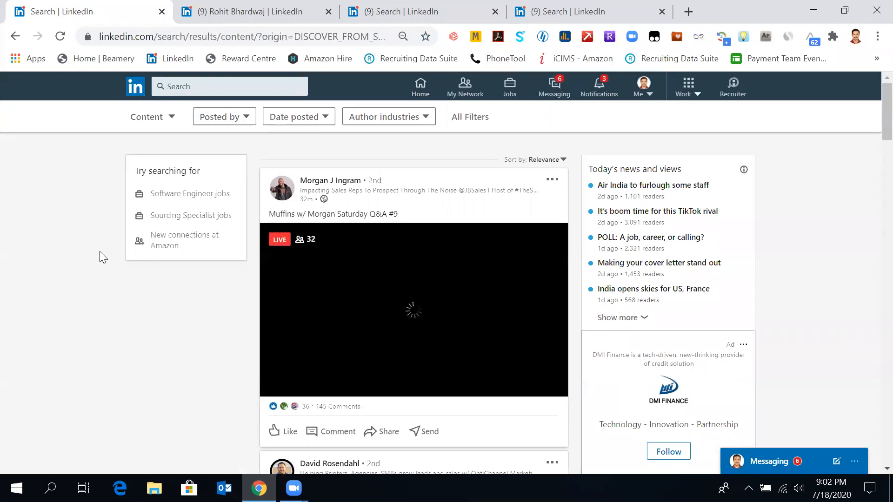
scroll(226, 336, down, 10)
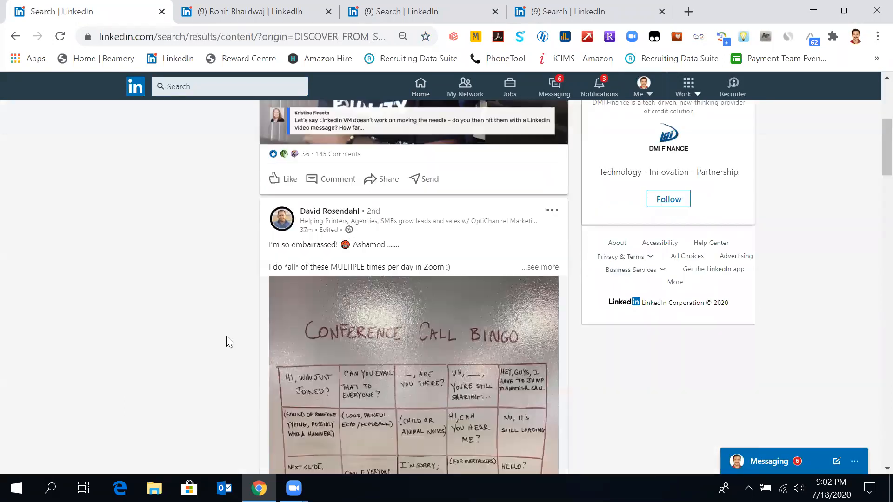
scroll(226, 336, down, 12)
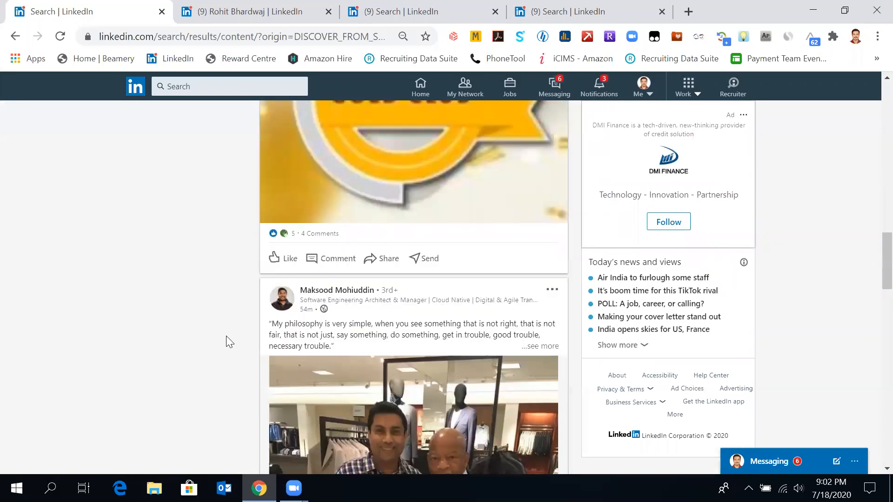
scroll(411, 337, down, 15)
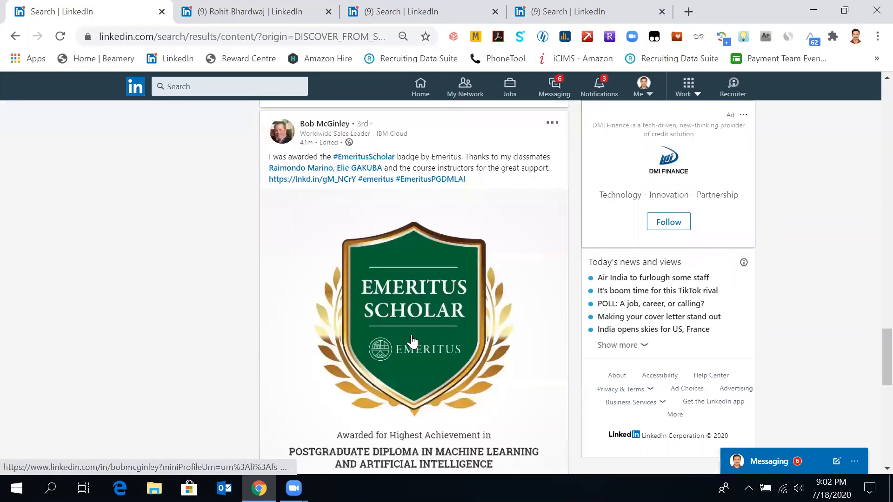
- Leave the search of the contact's connections for the home feed and look through its job announcement and certification posts
click(418, 13)
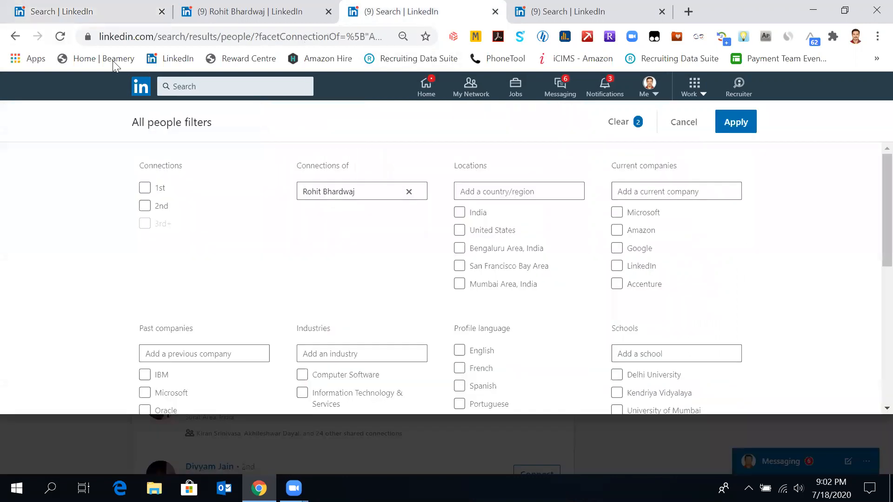
click(143, 90)
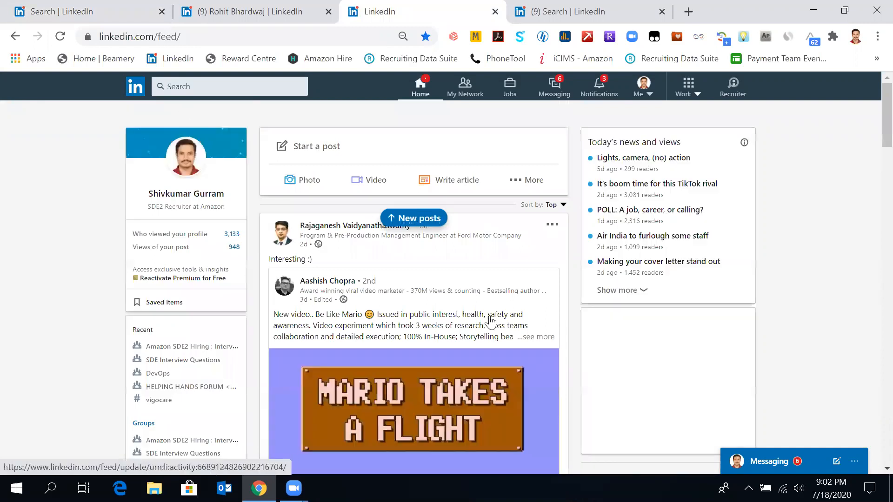
scroll(489, 320, down, 5)
scroll(489, 321, down, 8)
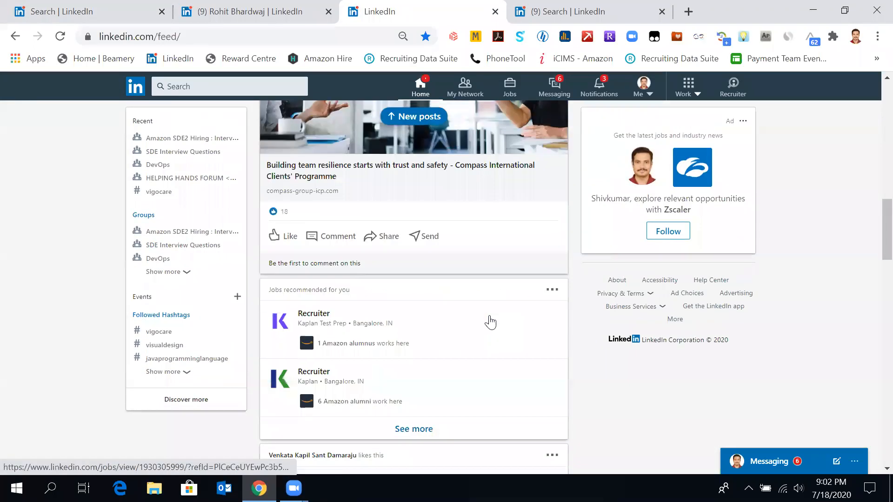
scroll(490, 321, down, 12)
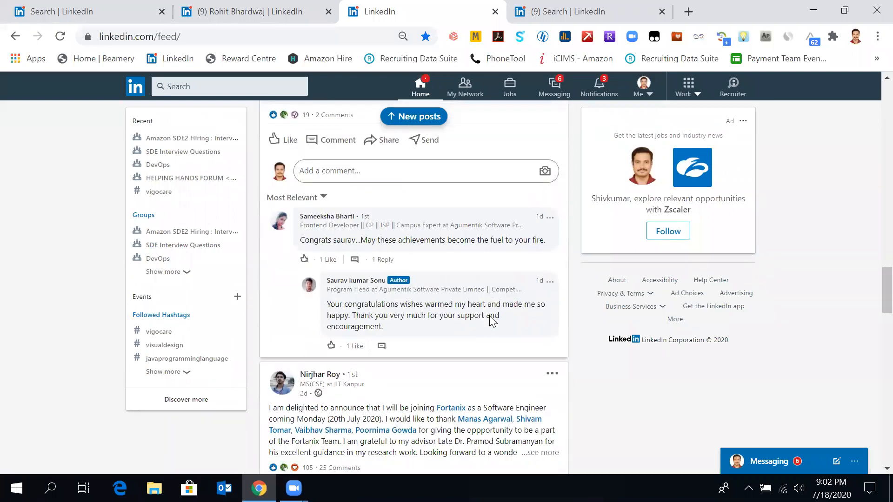
scroll(491, 320, down, 5)
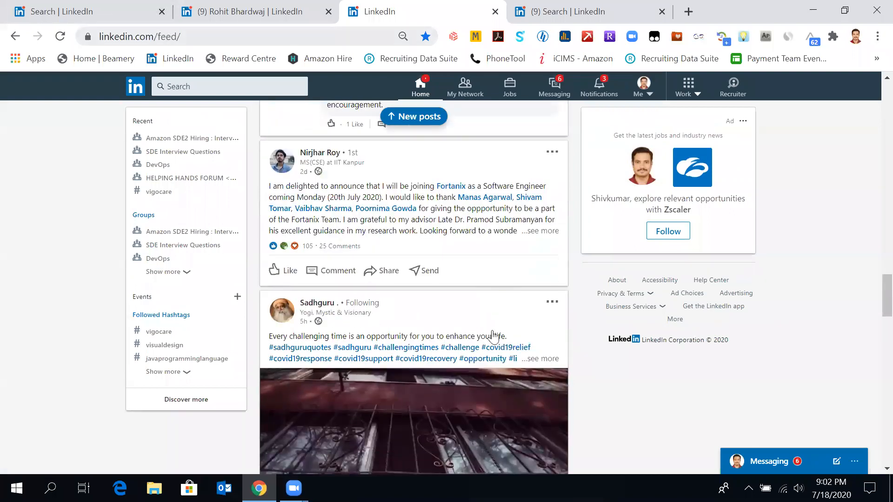
scroll(505, 353, down, 10)
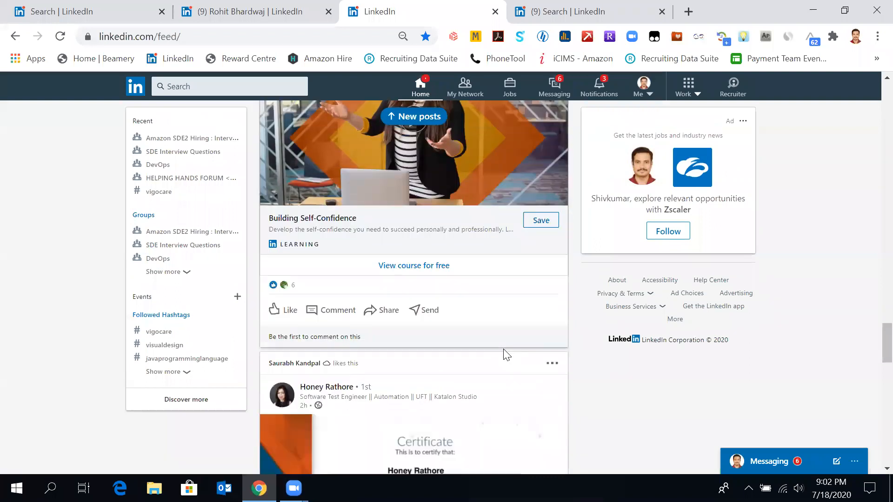
scroll(506, 355, down, 5)
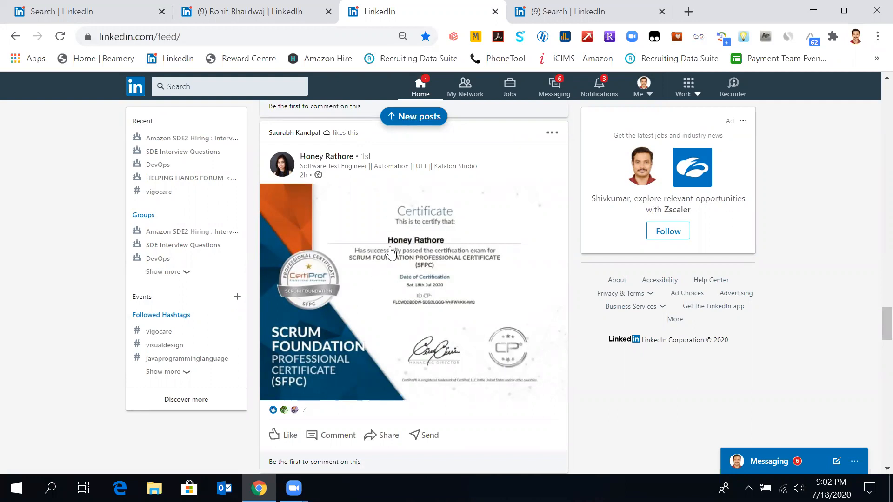
- Return to the Content search, search posts for "certified salesforce" and look through the certification posts
click(99, 9)
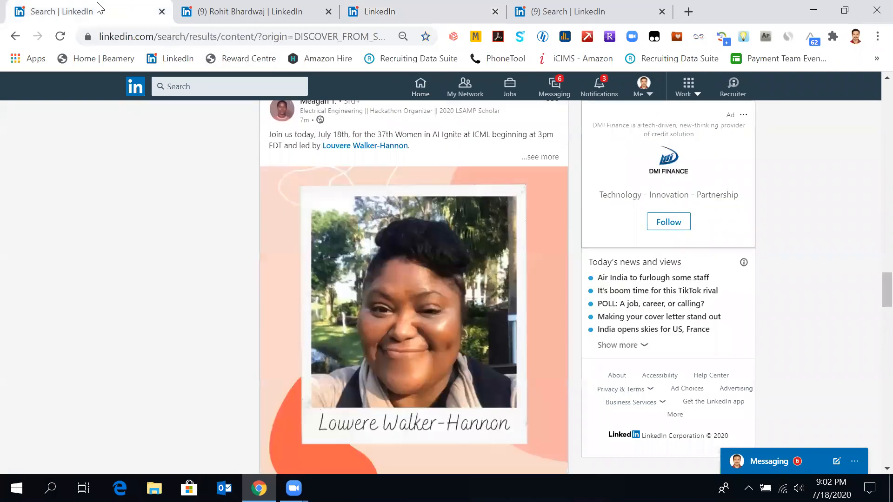
click(196, 89)
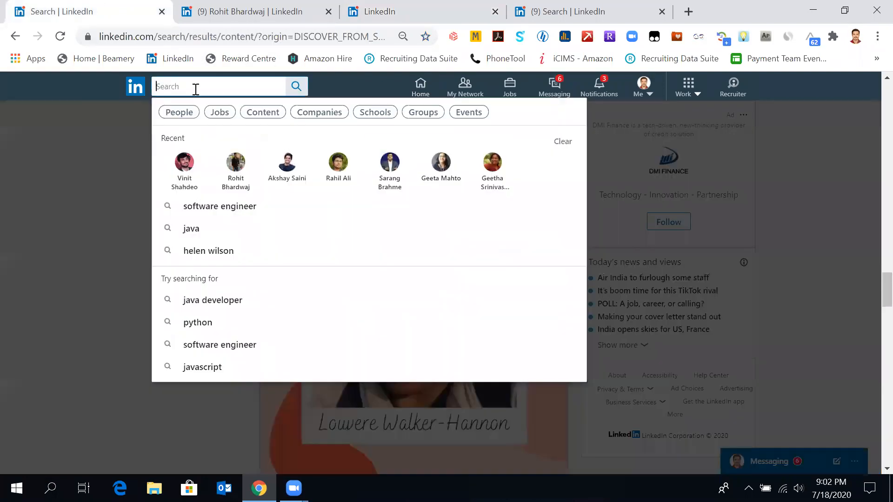
text(certi)
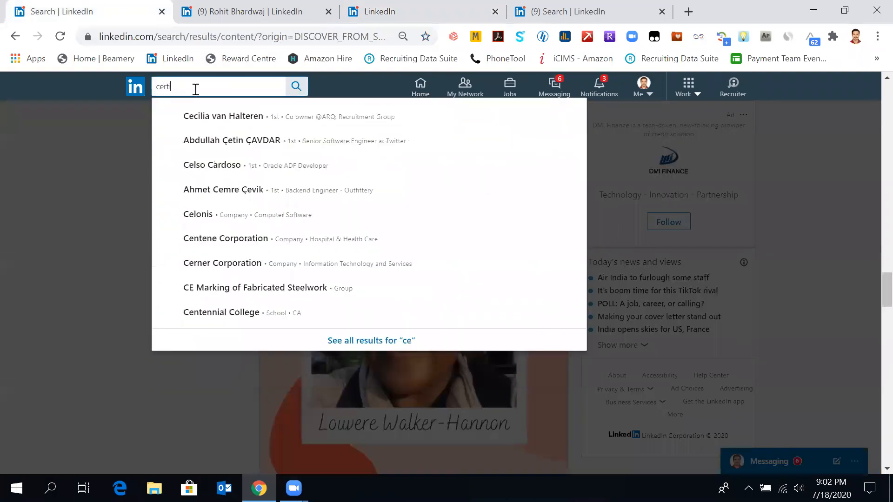
text(fied)
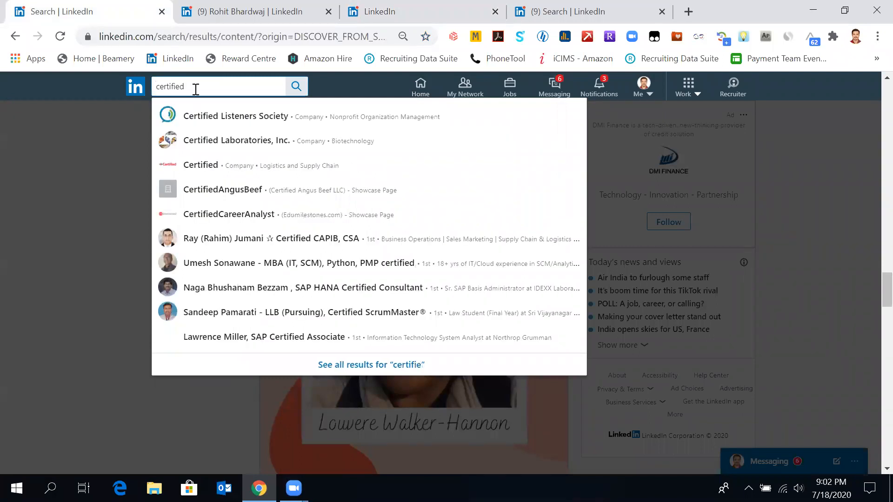
text( salesforce)
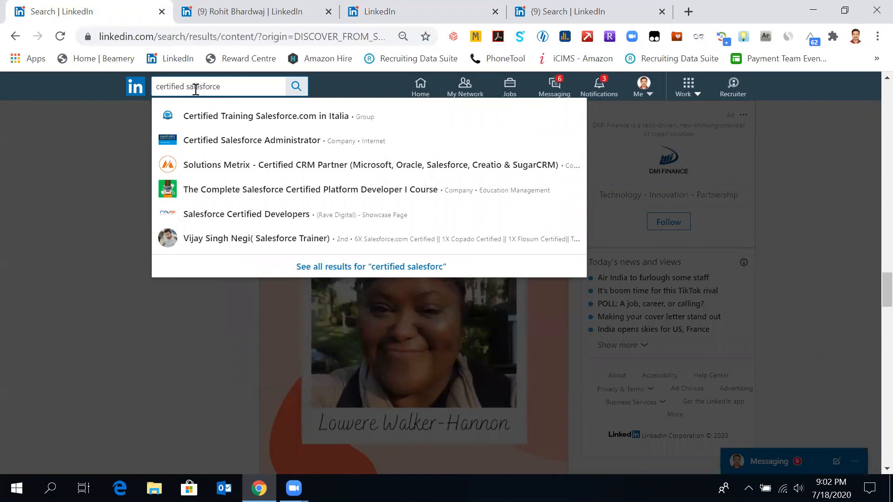
key(Return)
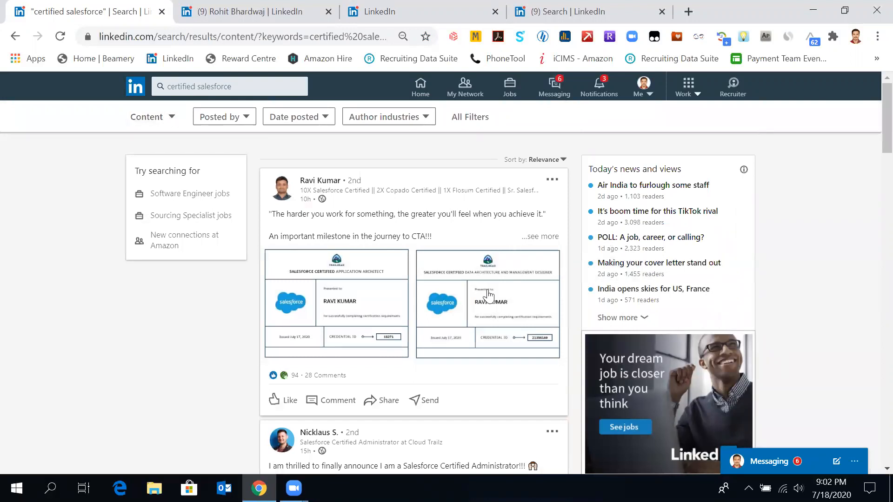
scroll(485, 299, down, 8)
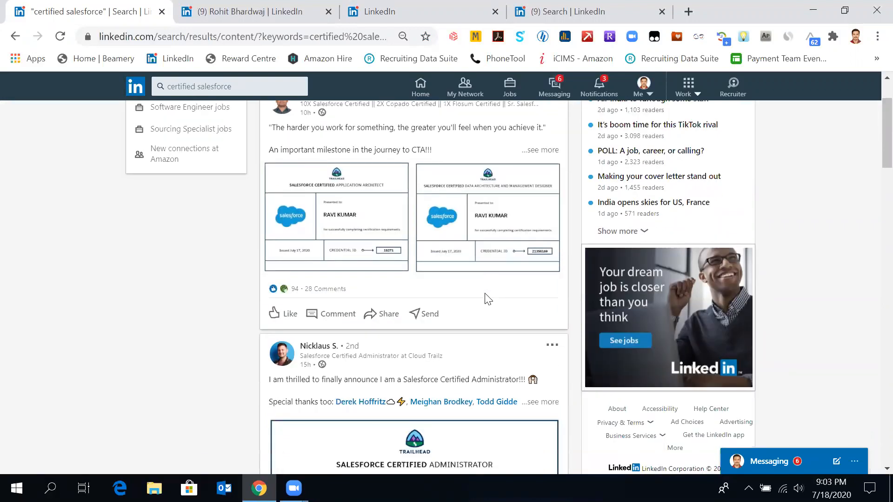
- Examine further posts in the "certified salesforce" content results for people announcing newly earned Salesforce certifications
scroll(485, 299, down, 6)
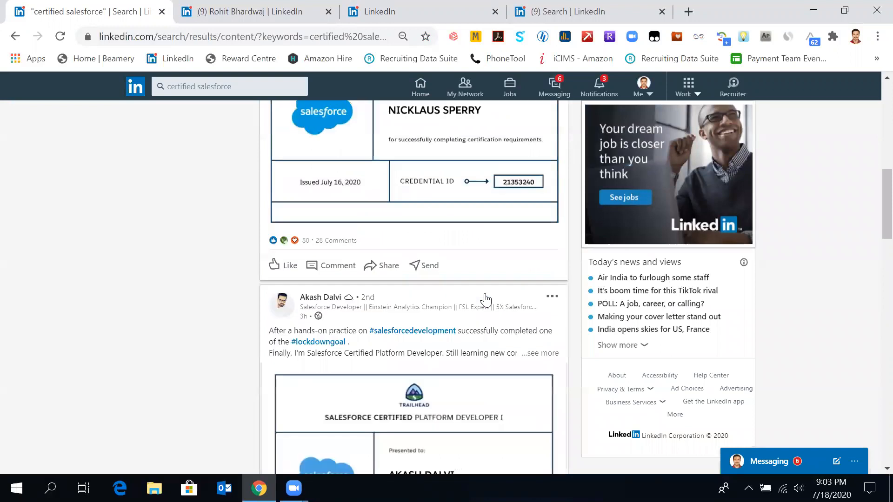
scroll(485, 299, down, 9)
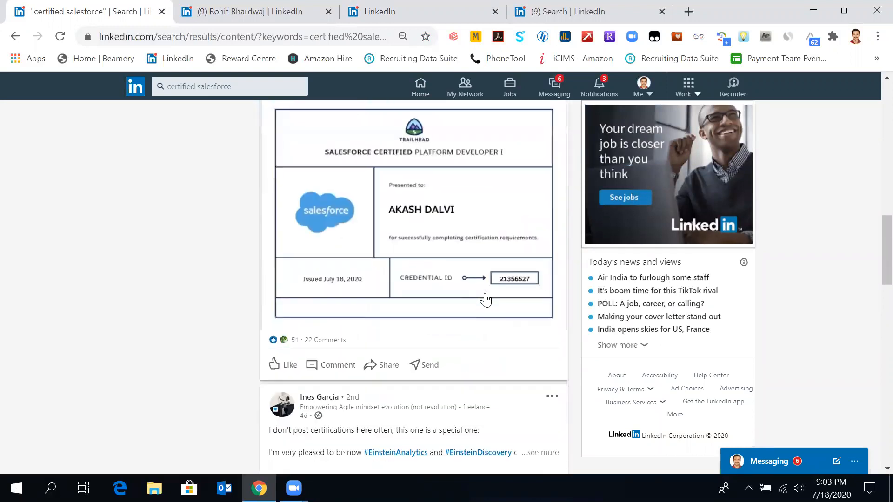
scroll(485, 299, down, 13)
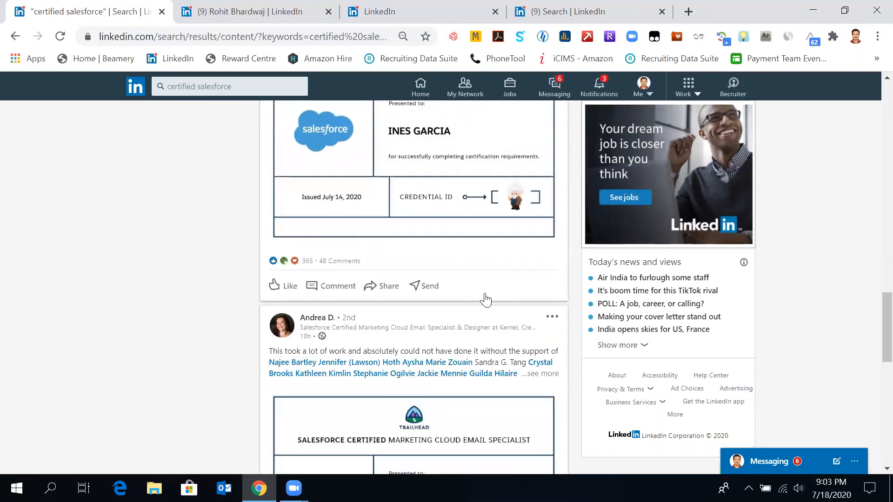
scroll(486, 300, down, 1)
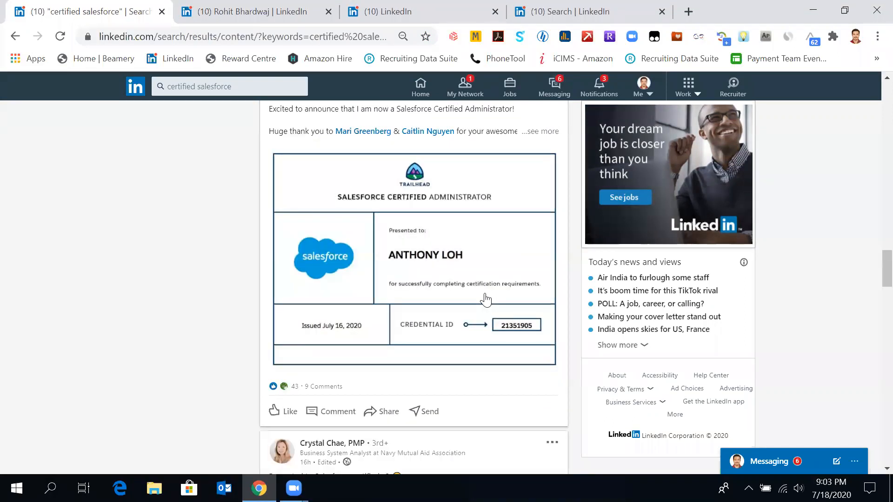
- Leave the "certified salesforce" results for the home feed and open the search categories and recent searches
scroll(485, 299, up, 20)
click(134, 87)
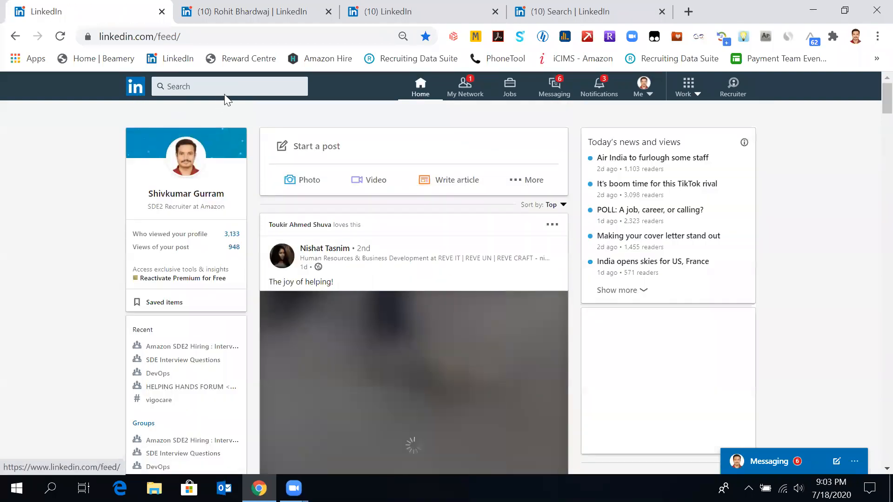
click(224, 88)
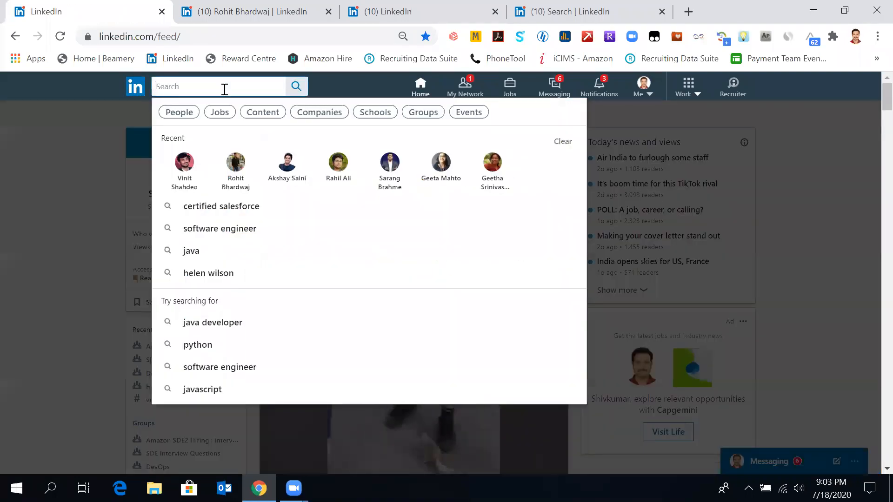
- Search LinkedIn for "certified salesforce" and limit the results to content posts
text(certif)
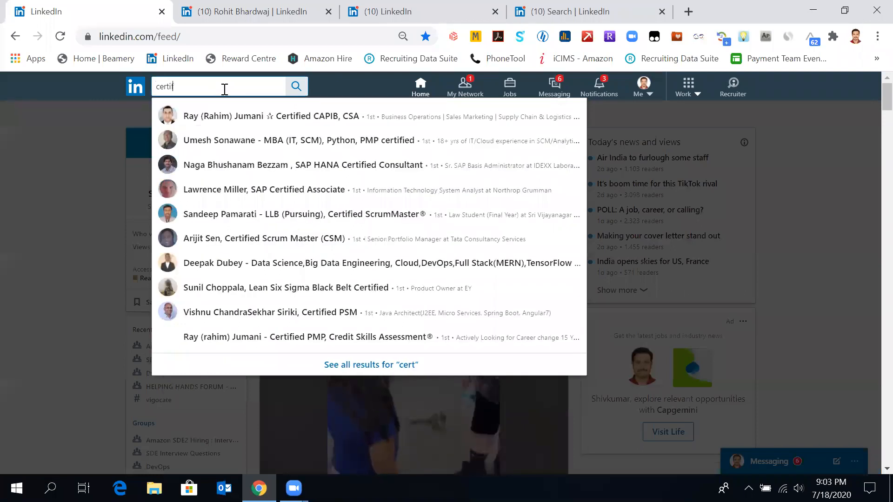
text(ied sa)
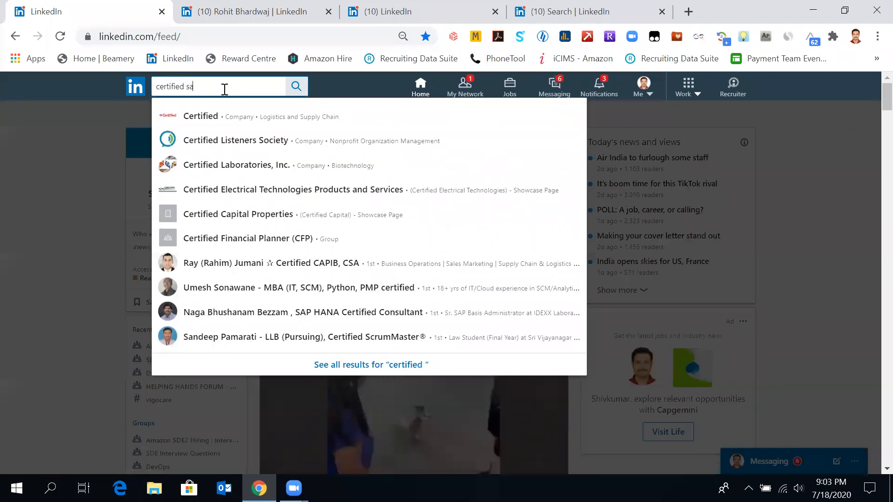
text(lesfor)
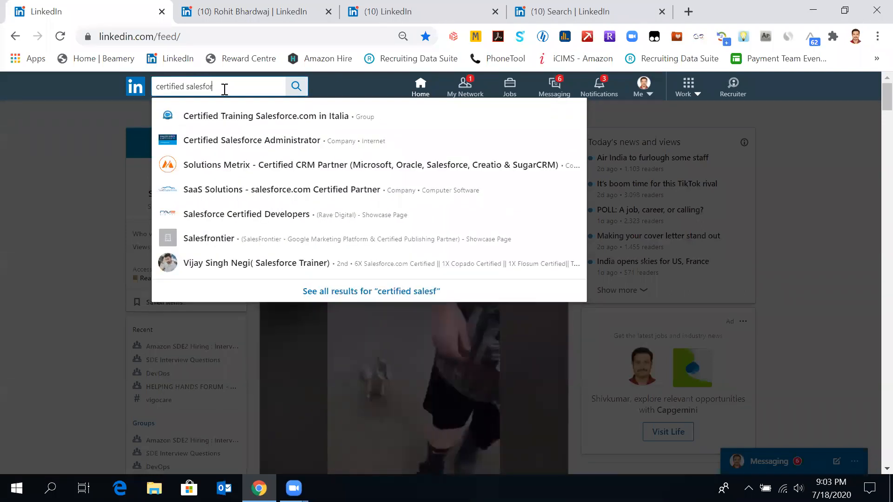
text(ce)
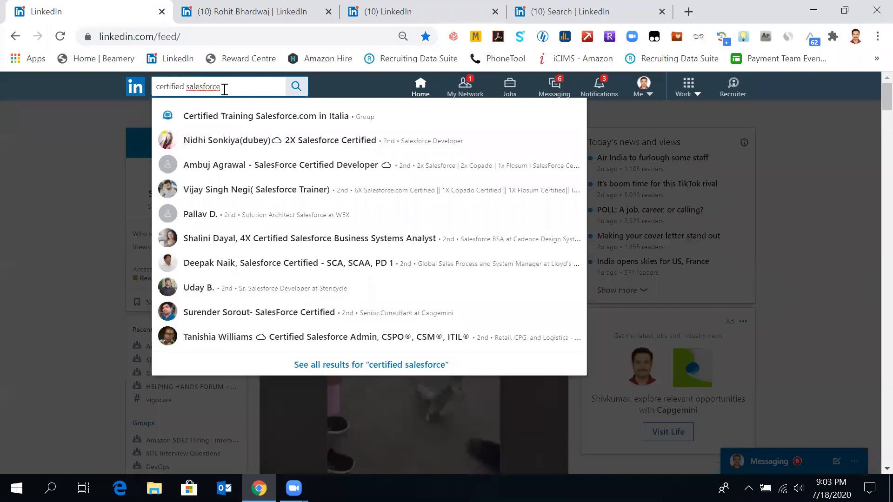
key(Return)
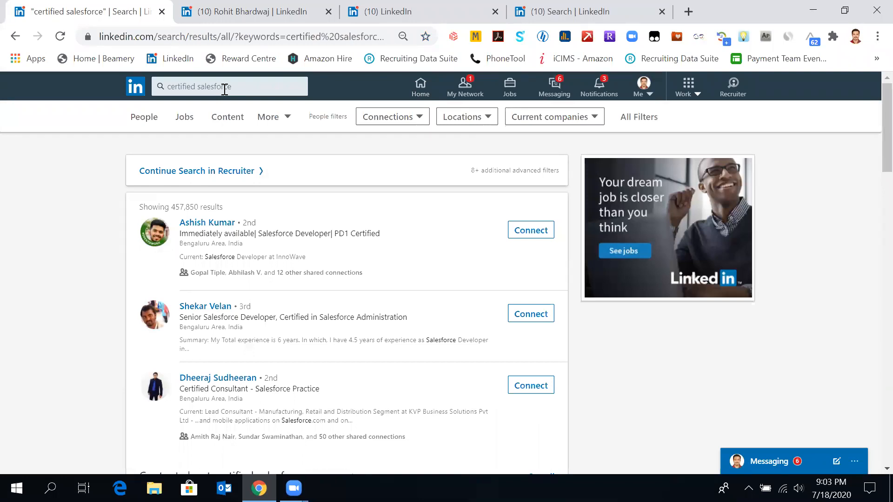
click(228, 118)
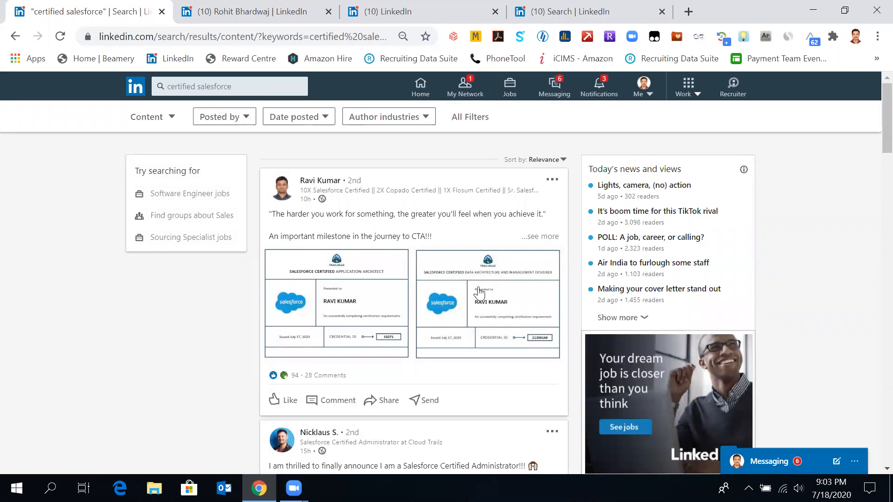
- Check the sort options and examine the certification announcement posts in the content results
click(563, 160)
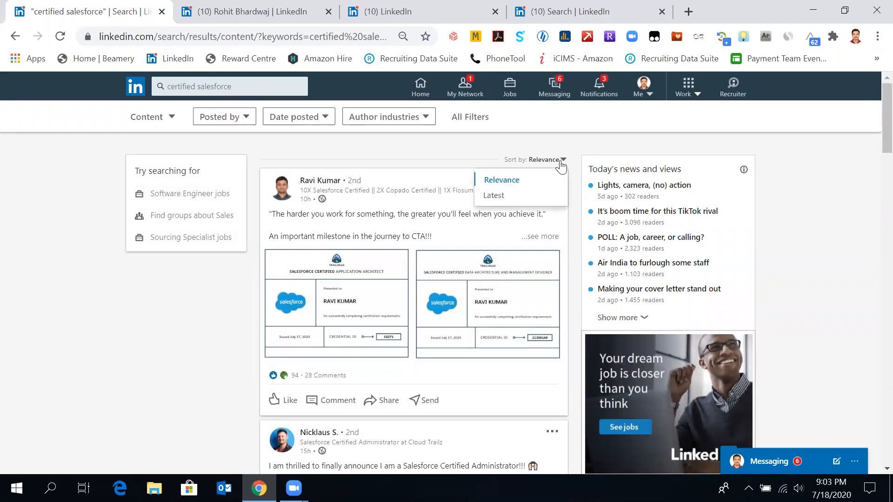
click(517, 134)
scroll(507, 351, down, 1)
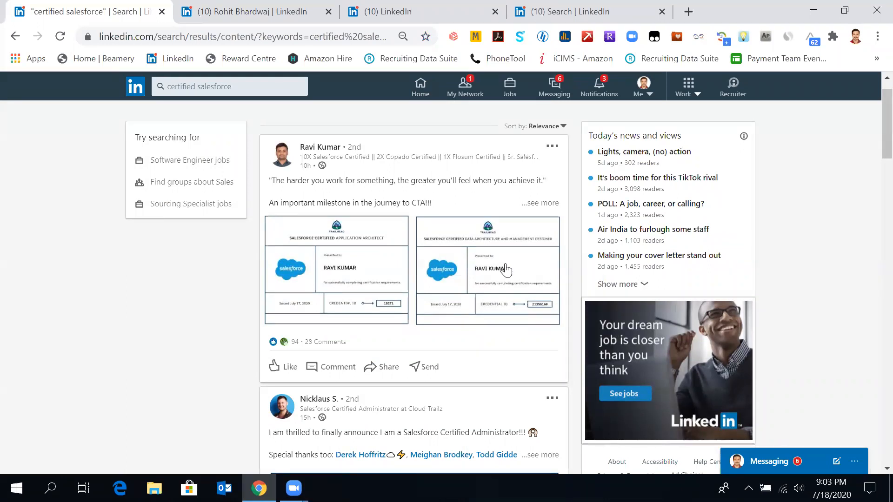
scroll(506, 270, down, 7)
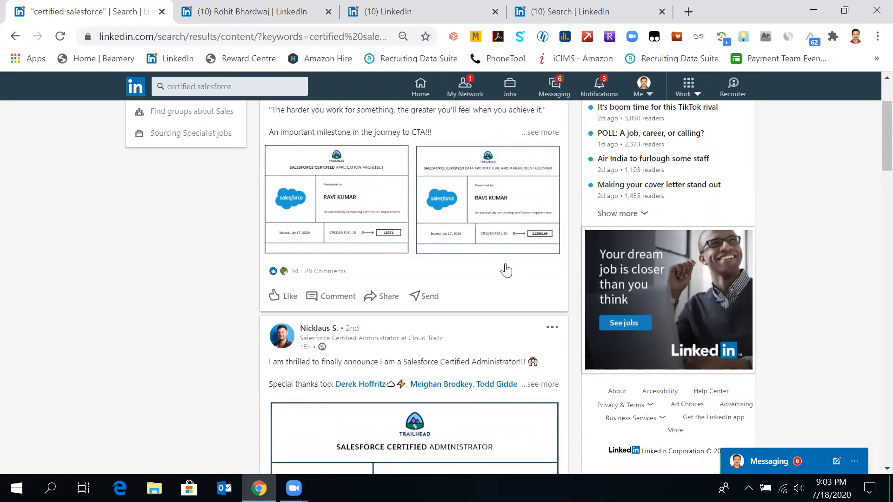
scroll(506, 270, down, 14)
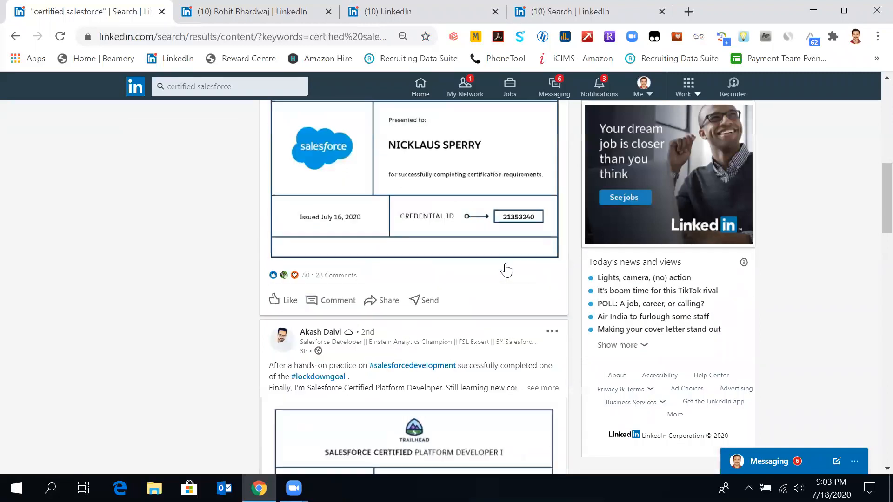
scroll(506, 270, down, 10)
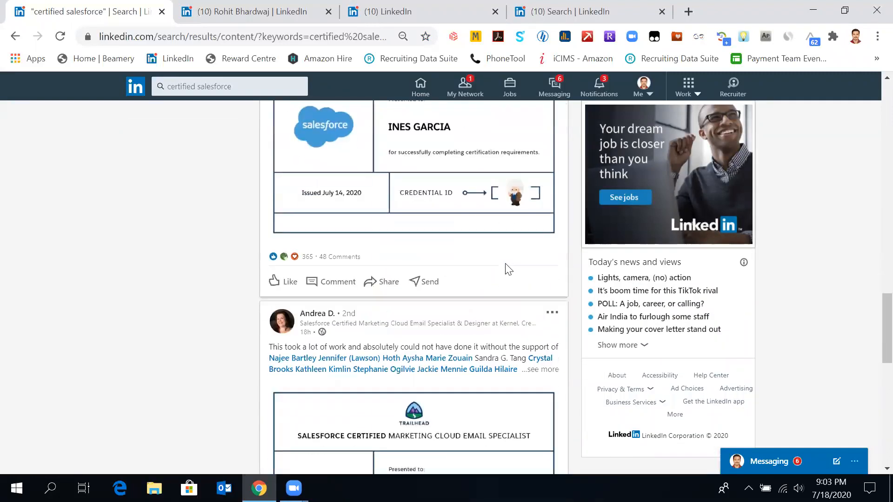
scroll(506, 269, down, 5)
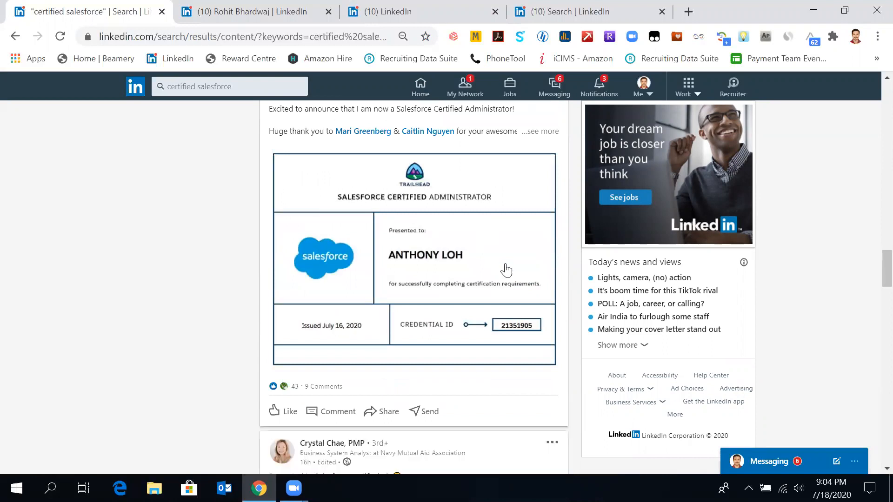
scroll(506, 269, down, 10)
scroll(506, 270, down, 12)
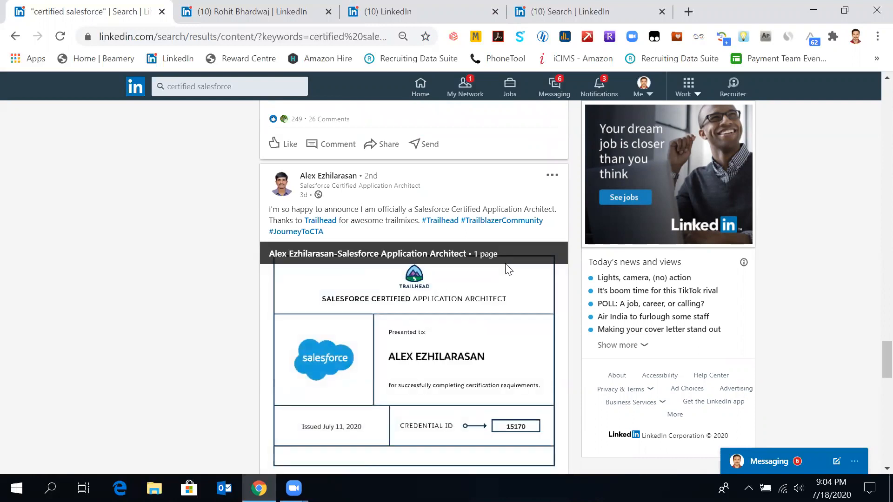
scroll(508, 269, down, 1)
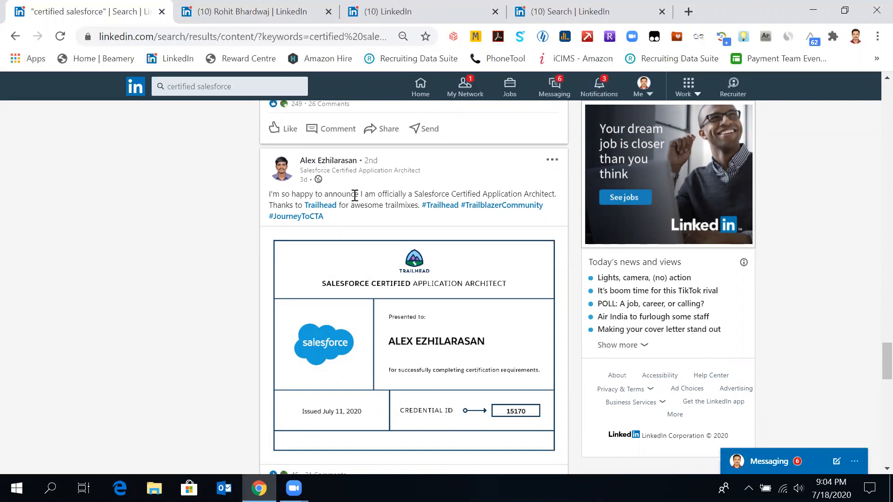
- Open the author profiles of the Salesforce Application Architect and CPQ Specialist certificate posts in new tabs
right_click(335, 168)
click(351, 176)
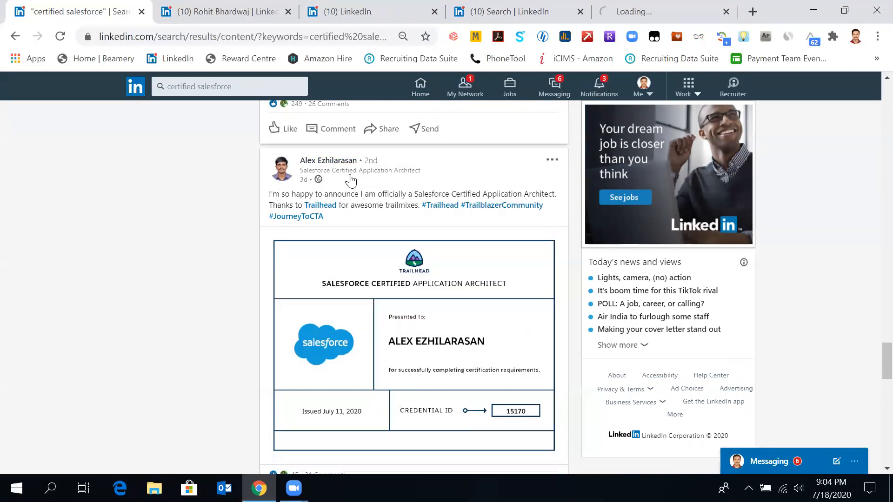
scroll(414, 279, down, 8)
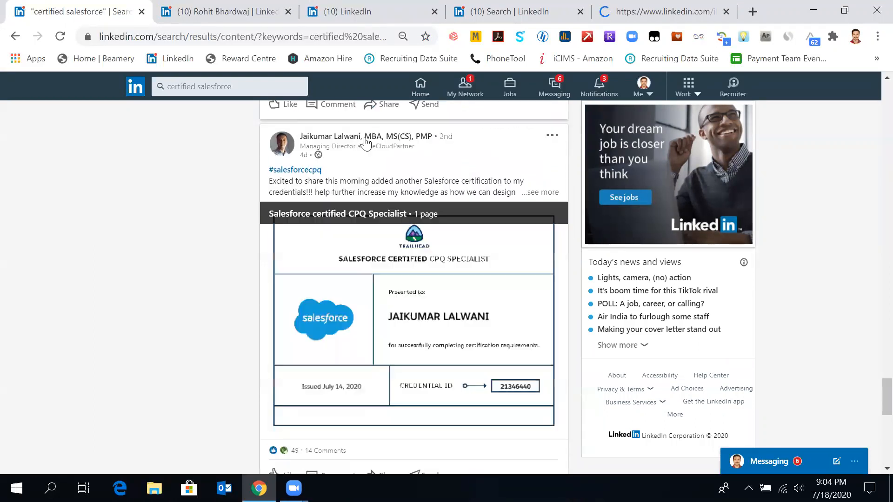
right_click(372, 139)
click(405, 146)
scroll(437, 272, down, 5)
scroll(437, 272, down, 7)
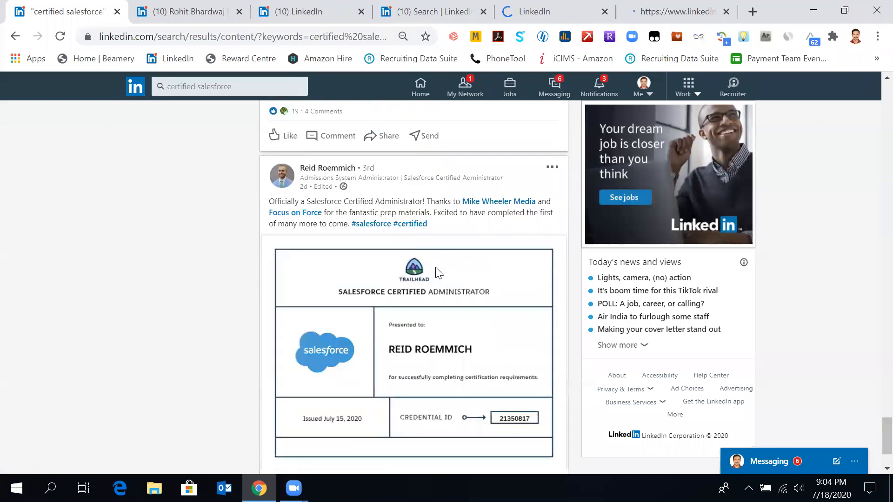
click(529, 11)
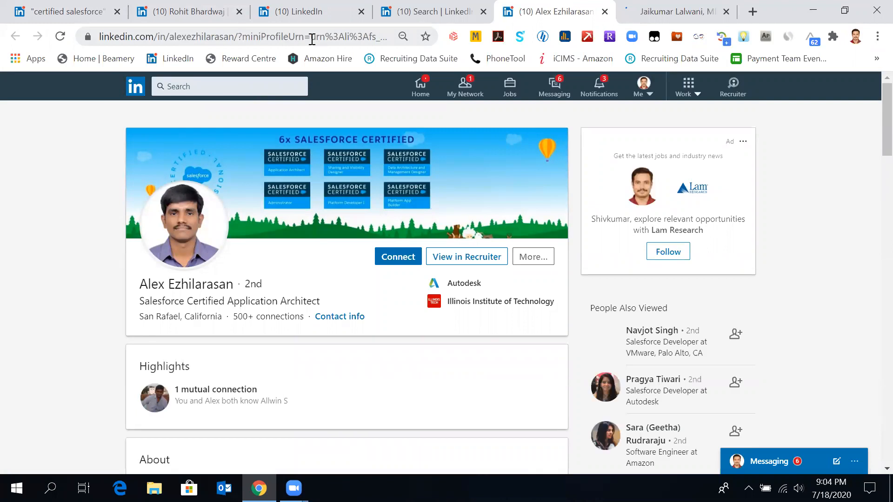
scroll(267, 220, down, 9)
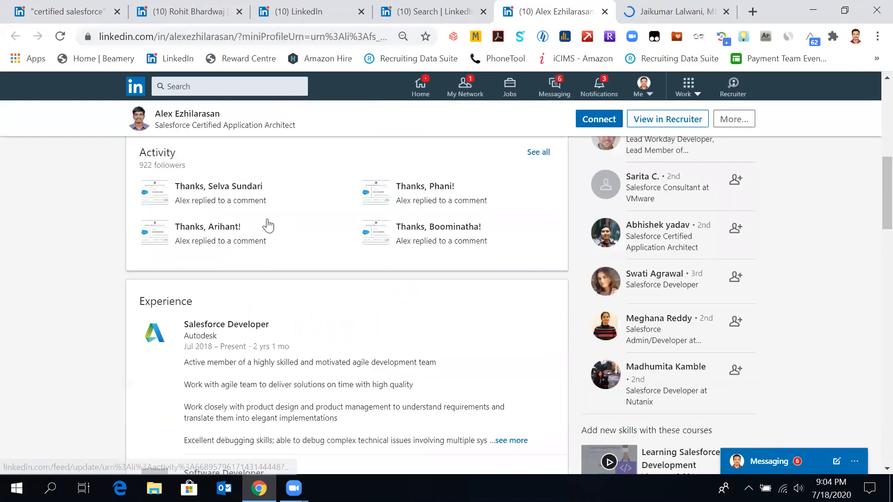
scroll(305, 215, up, 1)
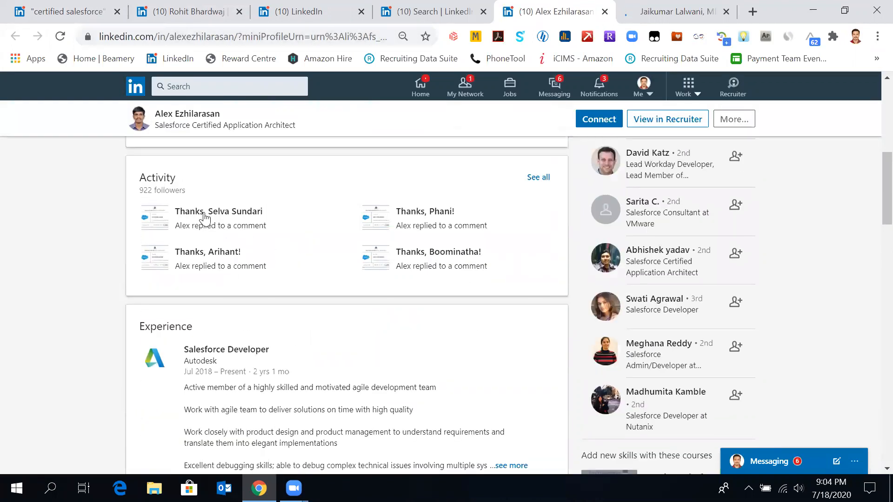
click(170, 218)
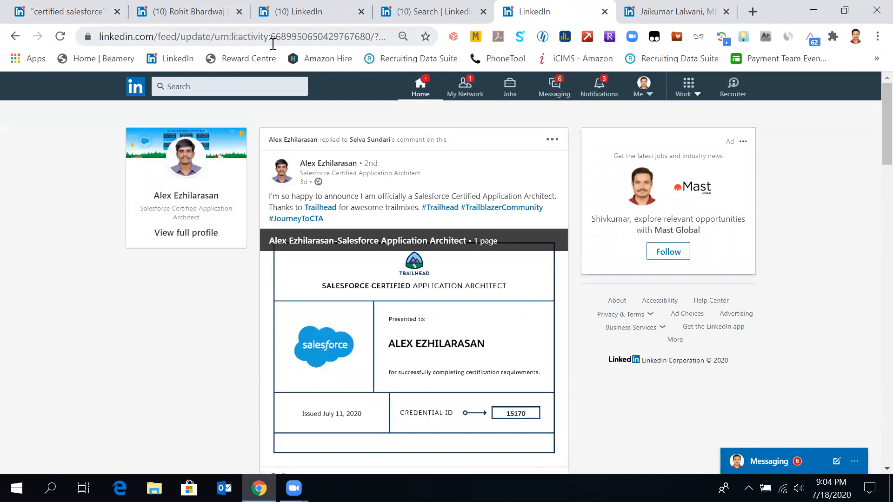
scroll(414, 316, down, 5)
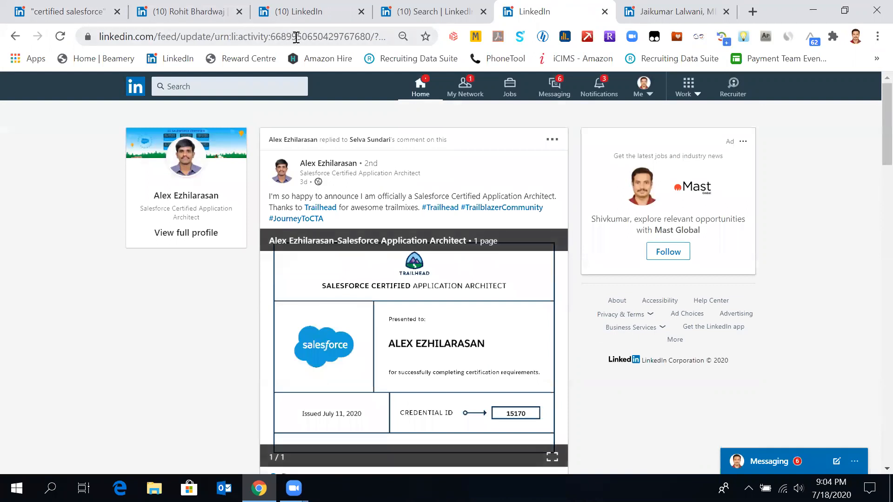
double_click(296, 37)
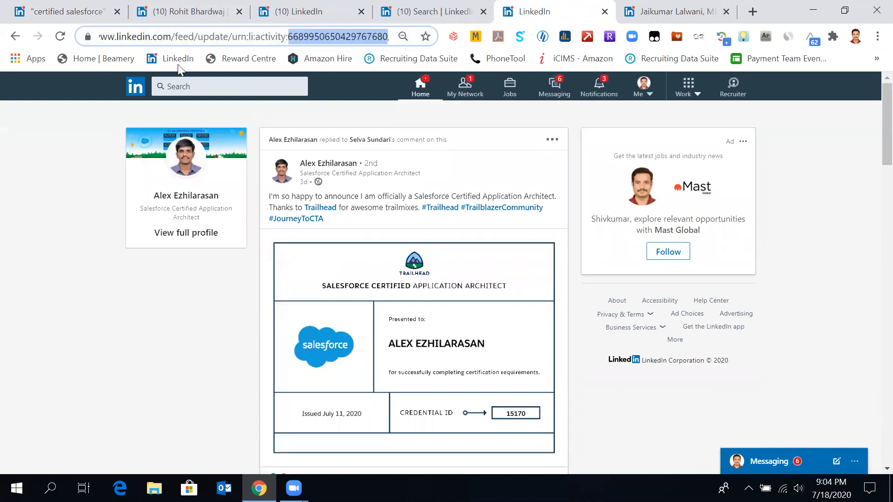
click(113, 33)
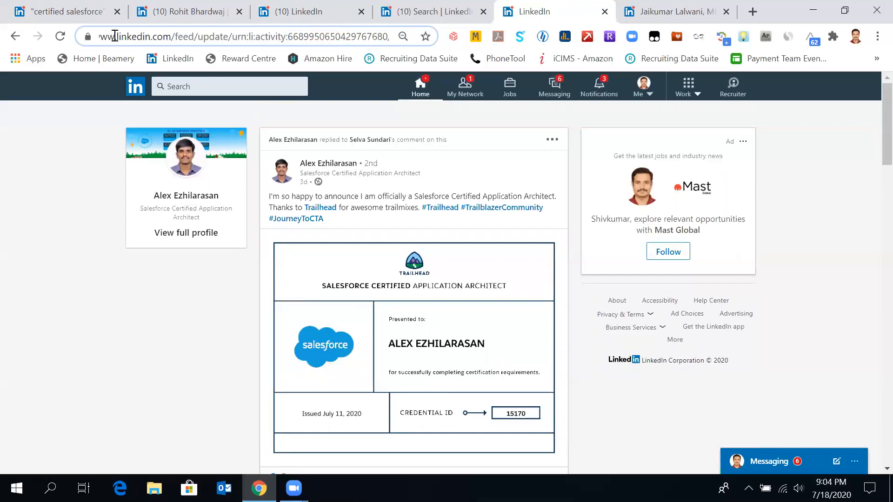
drag(118, 39, 99, 37)
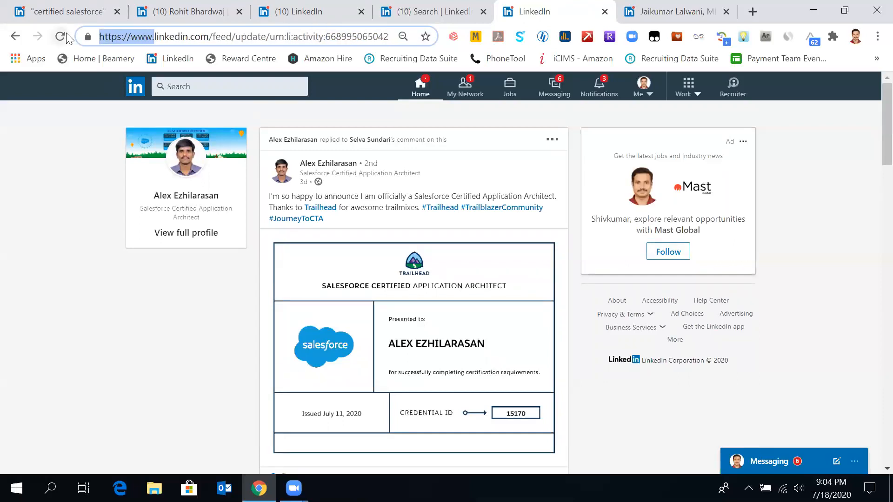
text(site:)
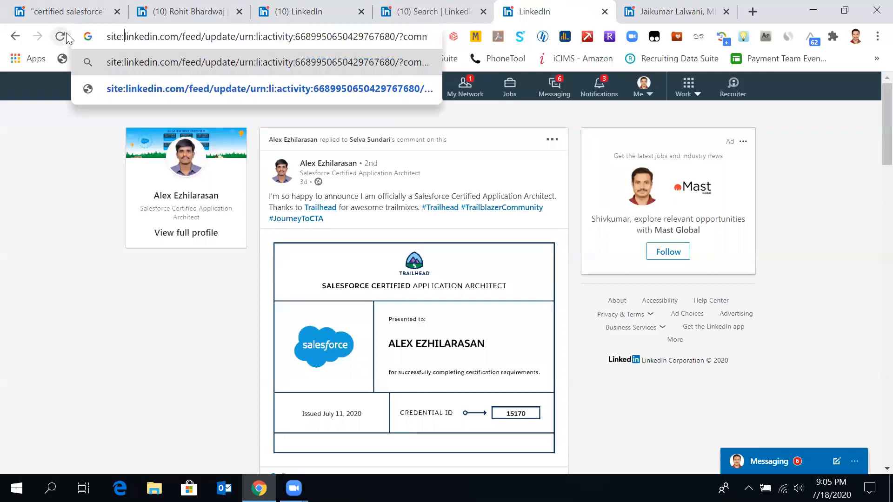
- Remove everything after "urn:li:activity" from the address and run a Google search for site:linkedin.com/feed/update/urn:li:activity
key(Right)
key(Right)
key(Right)
key(Right)
key(Right)
key(Right)
key(Right)
key(Right)
key(Right)
key(Right)
key(Right)
key(Right)
key(Right)
key(Right)
key(Right)
key(Right)
key(Right)
key(Delete)
key(Delete)
key(Delete)
key(Delete)
key(Delete)
key(Delete)
key(Delete)
key(Delete)
key(Delete)
key(Delete)
key(Delete)
key(Delete)
key(Delete)
key(Delete)
key(Delete)
key(Delete)
key(Delete)
key(Delete)
key(Delete)
key(Delete)
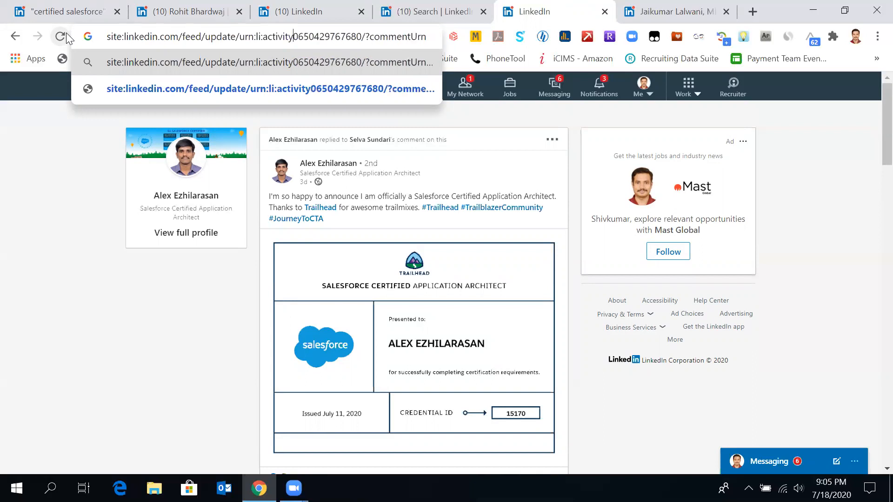
key(Delete)
key(Delete)
key(Delete)
key(Delete)
key(Delete)
key(Delete)
key(Delete)
key(Delete)
key(Delete)
key(Delete)
key(Delete)
key(Delete)
key(Delete)
key(Delete)
key(Delete)
key(Delete)
key(Delete)
key(Delete)
key(Delete)
key(Delete)
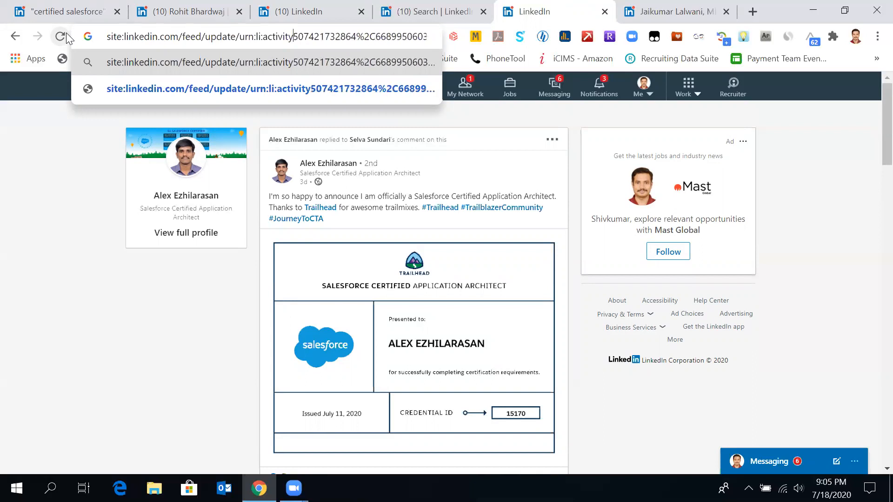
key(Delete)
key(Delete)
key(Return)
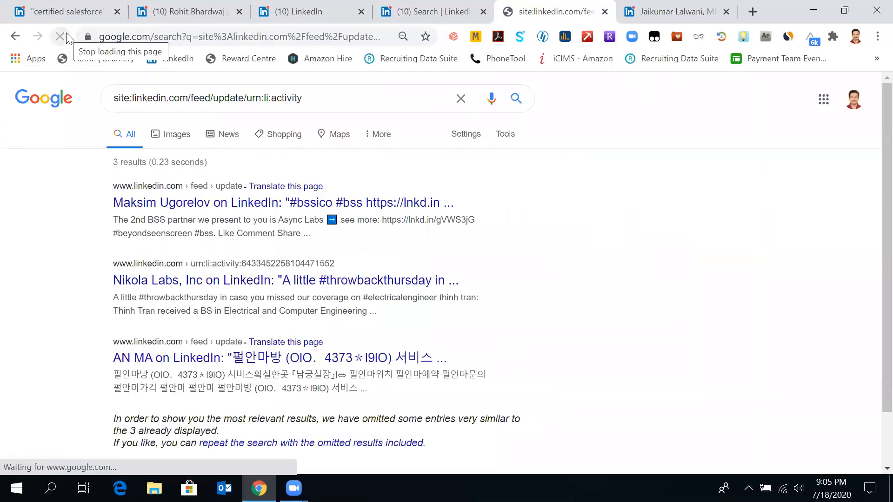
- Repeat the Google search with the omitted results included and look through the listed activity pages
click(358, 444)
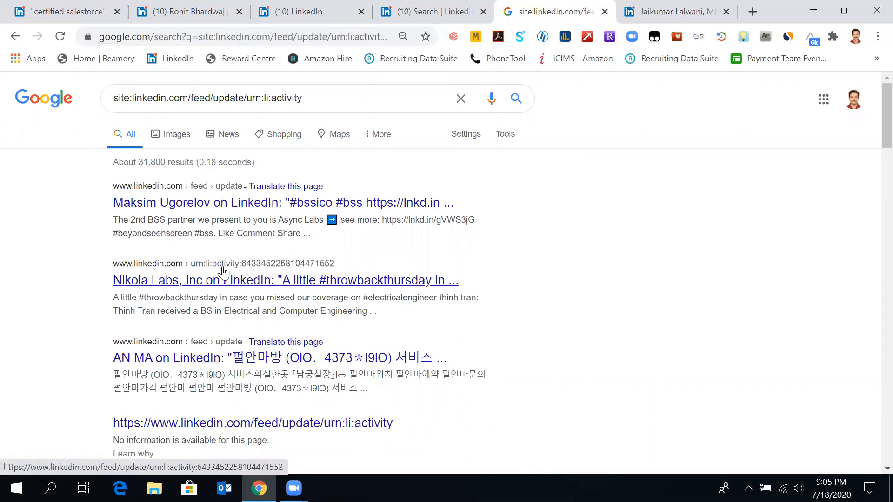
scroll(409, 334, down, 2)
scroll(409, 334, down, 3)
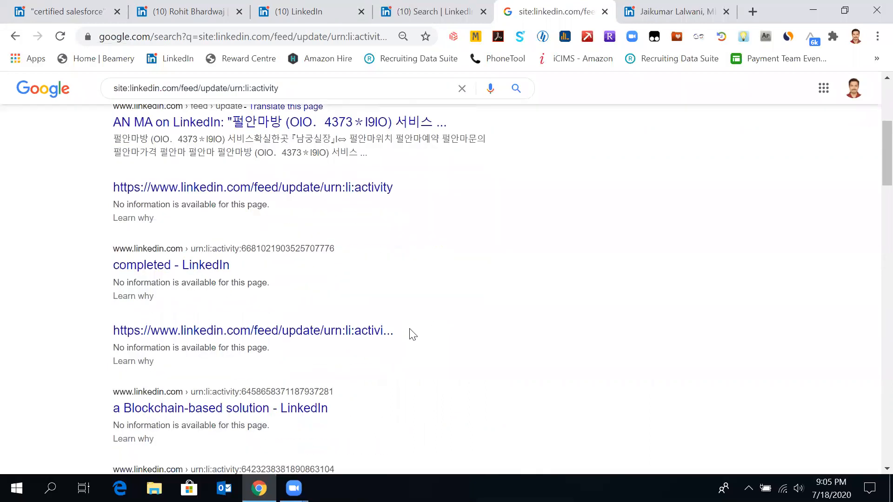
- Add the keywords "salesforce certified" to the site:linkedin.com/feed/update/urn:li:activity query and rerun the search
scroll(409, 334, up, 5)
click(374, 99)
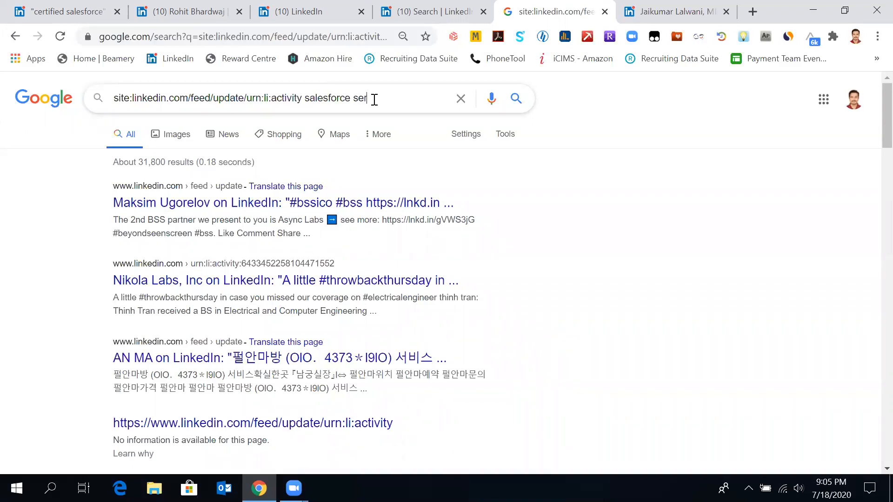
text(salesforce sertified)
key(Return)
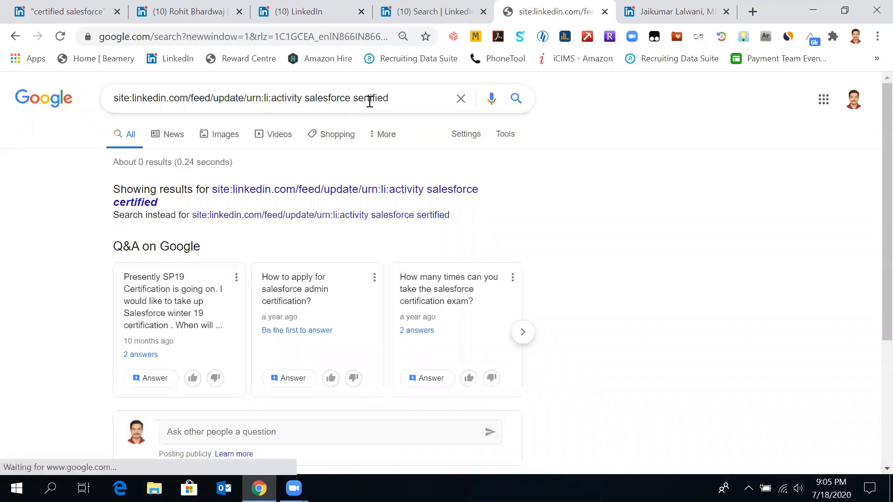
click(357, 98)
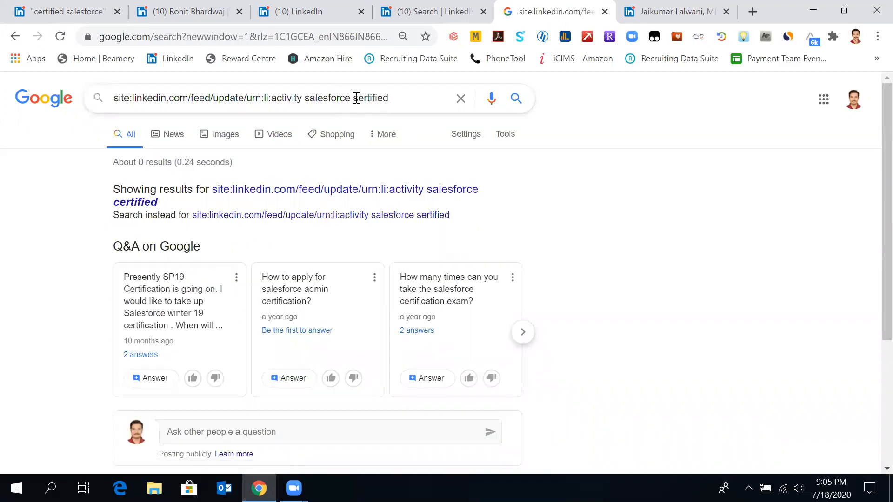
key(BackSpace)
text(c)
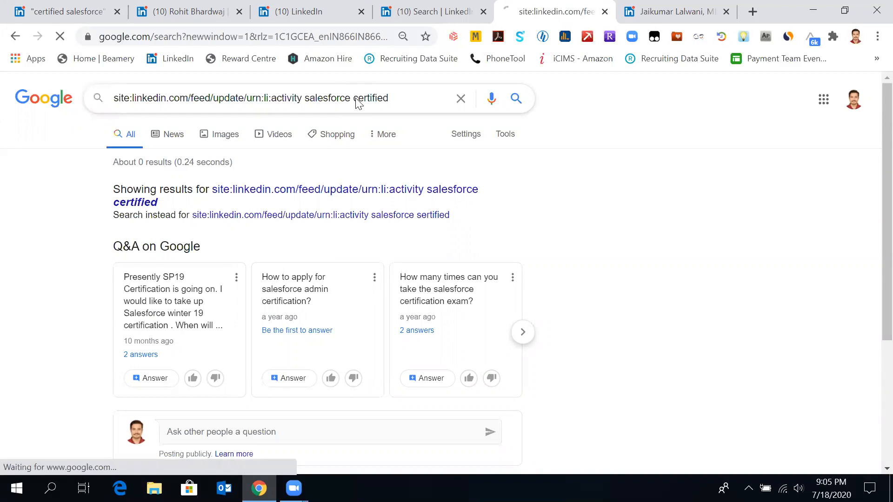
- Rerun the Google search for site:linkedin.com/feed/update/urn:li:activity salesforce certified and look through the results
key(Return)
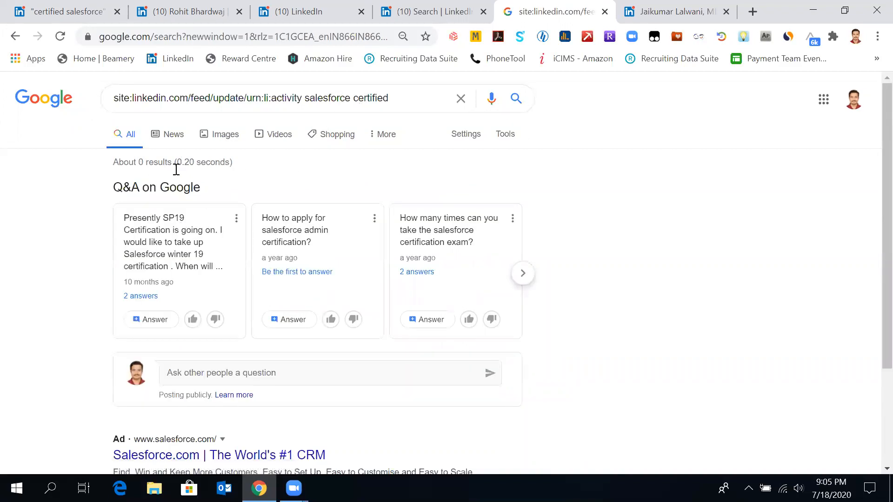
scroll(218, 236, down, 2)
scroll(218, 236, up, 2)
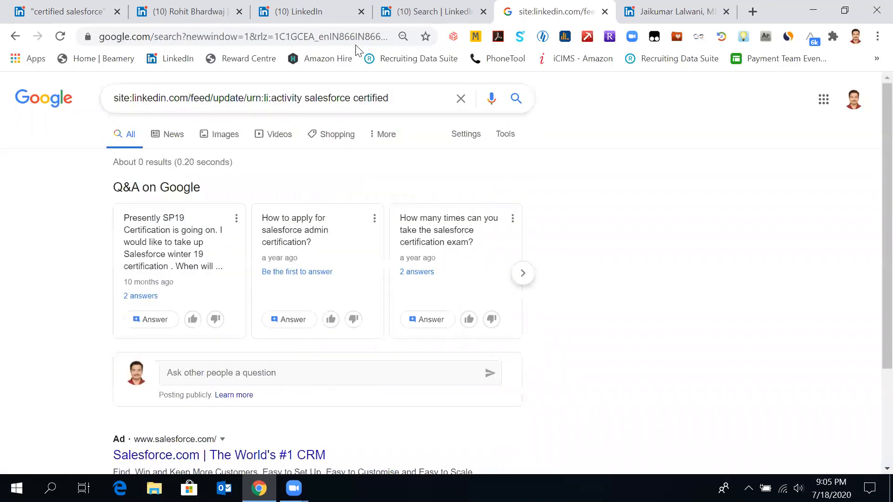
- Remove "salesforce" from the Google query and rerun the search with only "certified" as the keyword
click(353, 101)
key(BackSpace)
key(BackSpace)
key(BackSpace)
key(BackSpace)
key(BackSpace)
key(BackSpace)
key(BackSpace)
key(BackSpace)
key(BackSpace)
key(BackSpace)
key(BackSpace)
key(Return)
- Delete the keyword "certified", search for site:linkedin.com/feed/update/urn:li:activity alone, and include the omitted results
click(353, 102)
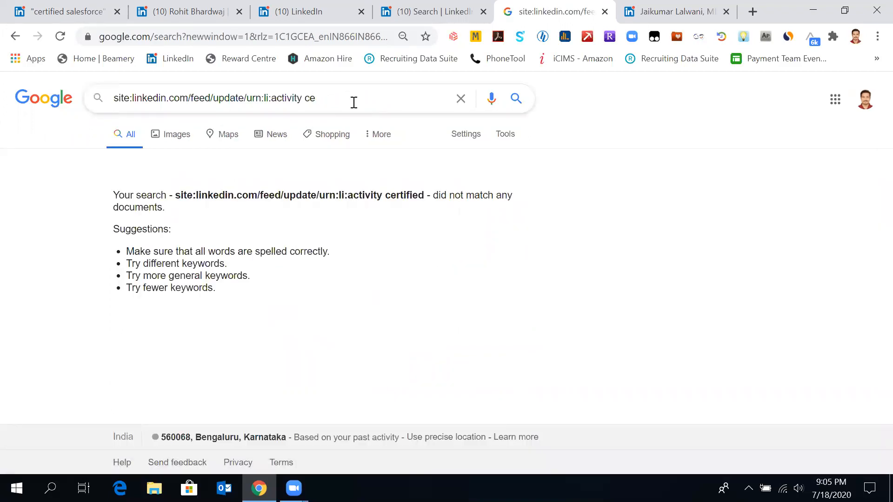
key(Return)
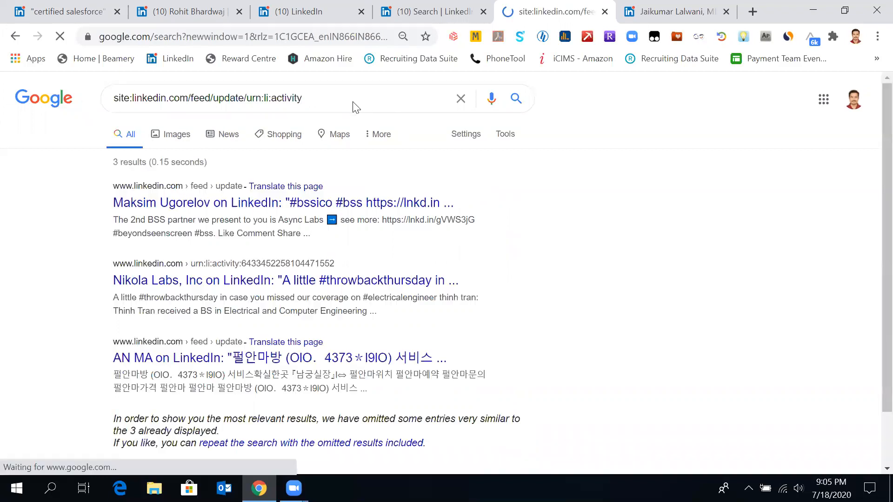
click(355, 447)
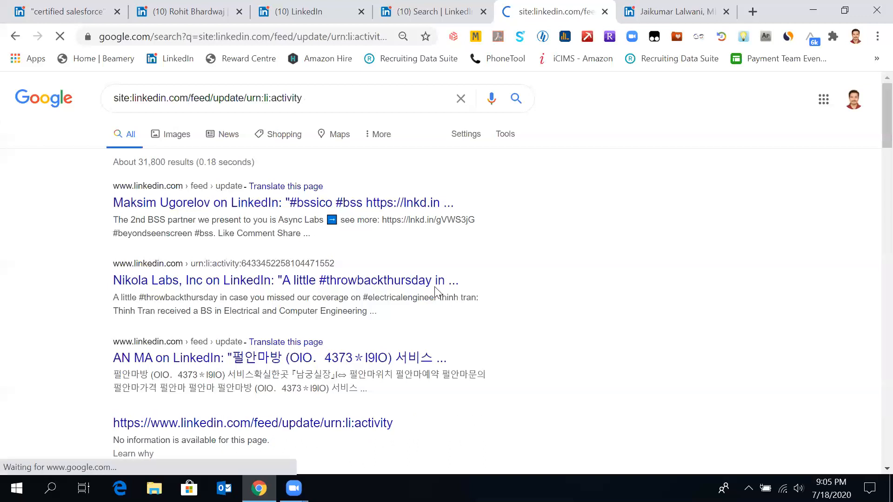
- Put the keyword "salesforce" in front of site:linkedin.com/feed/update/urn:li:activity and run the search
click(385, 97)
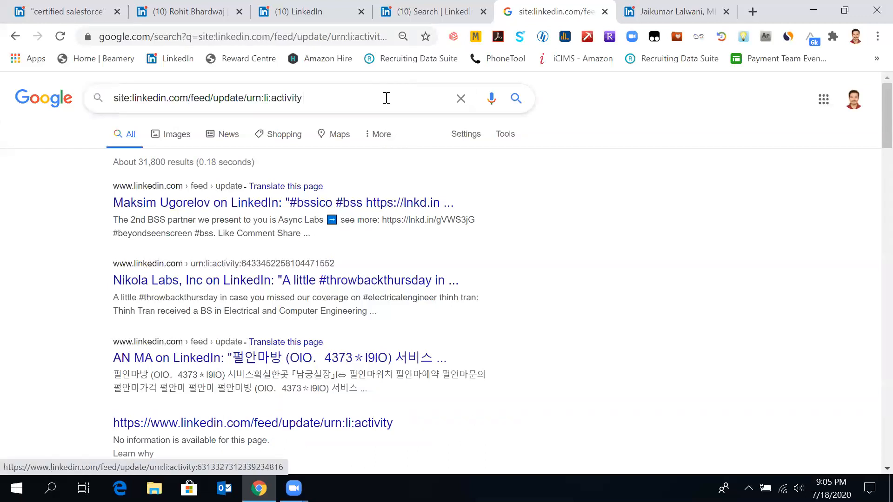
click(114, 98)
text(sa)
text(lesforc)
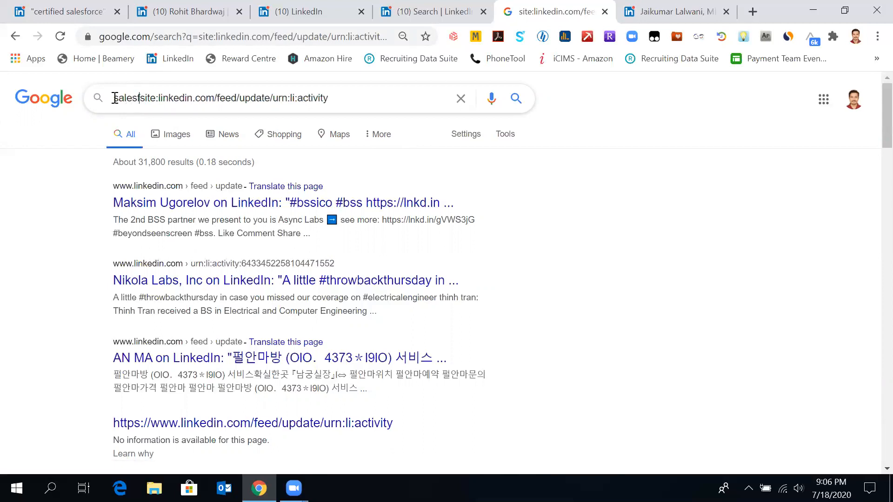
text(e)
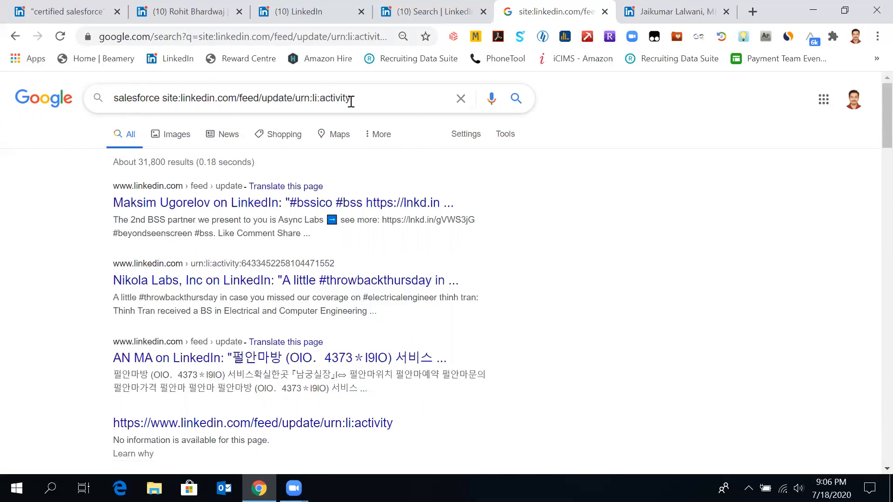
key(Return)
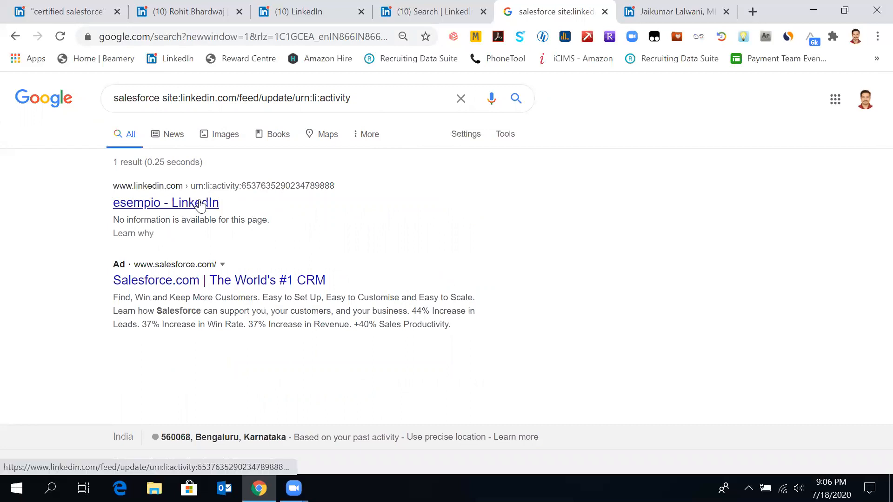
- Move the keyword "salesforce" from the start to the end of the site query and rerun the search
click(160, 96)
key(BackSpace)
key(BackSpace)
key(BackSpace)
key(BackSpace)
key(BackSpace)
key(BackSpace)
key(BackSpace)
key(BackSpace)
key(BackSpace)
key(BackSpace)
key(BackSpace)
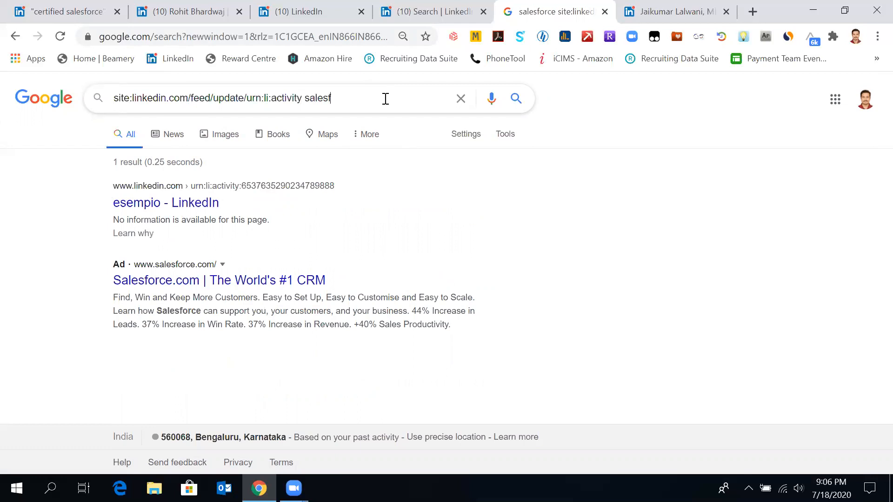
text(rce)
key(Return)
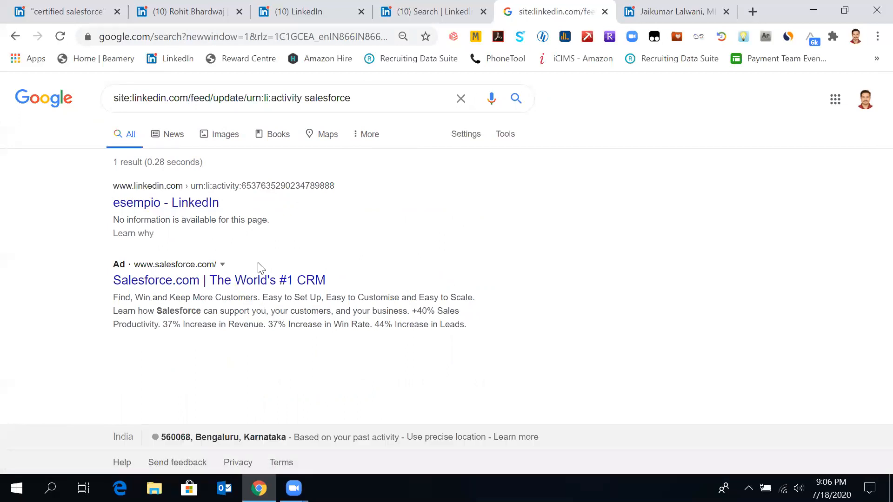
- Close the Google results and the last opened profile, and go back through the LinkedIn posts for "certified salesforce"
click(606, 11)
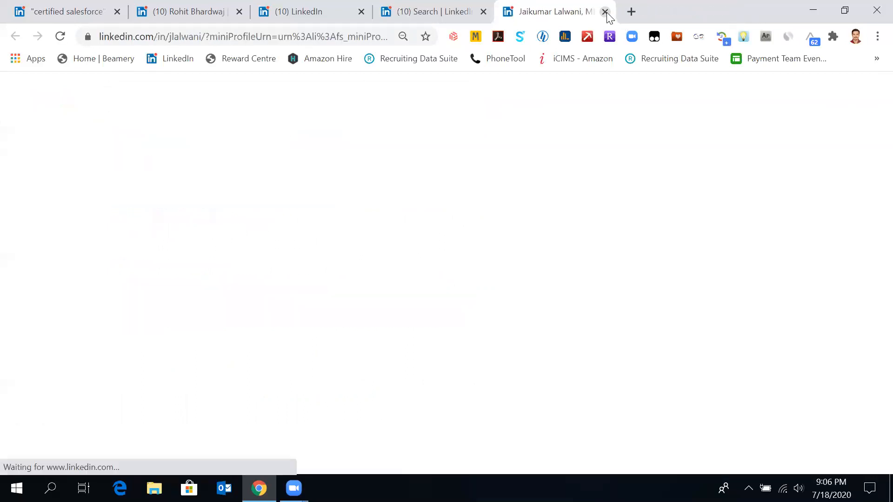
click(605, 11)
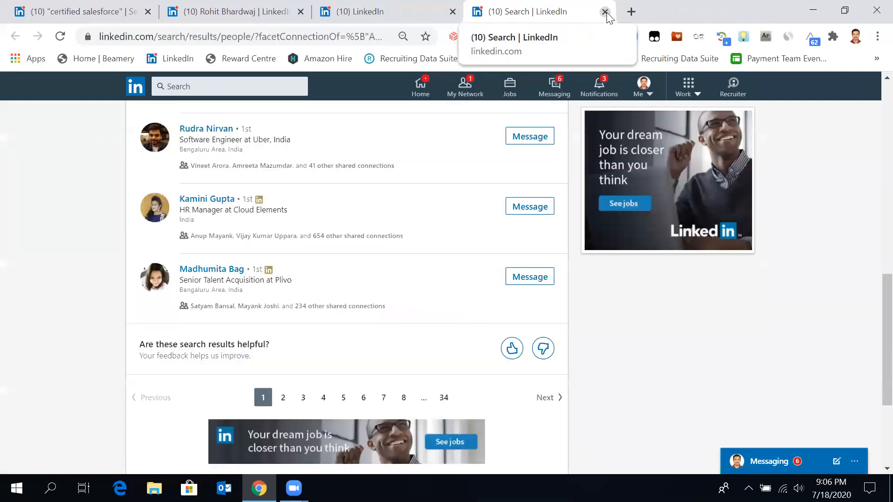
click(93, 11)
scroll(93, 221, down, 4)
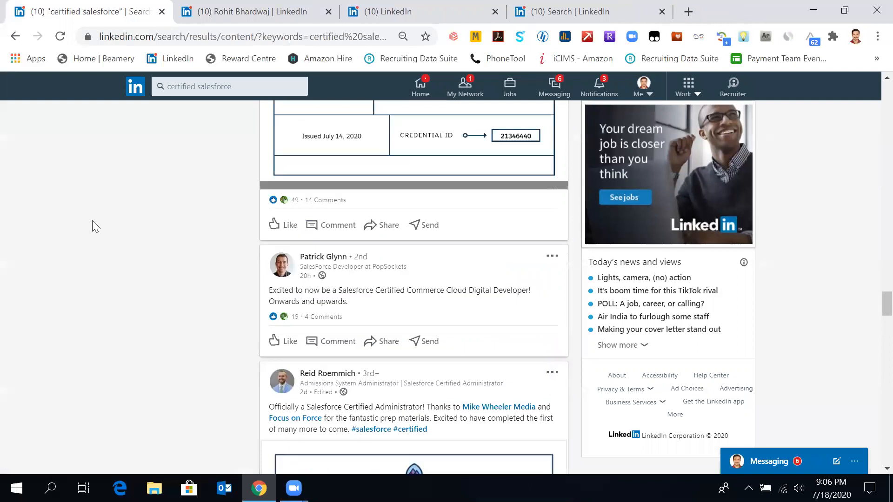
scroll(92, 220, down, 10)
- Search LinkedIn content for "certified aws" and look through the posts announcing AWS certifications
click(268, 87)
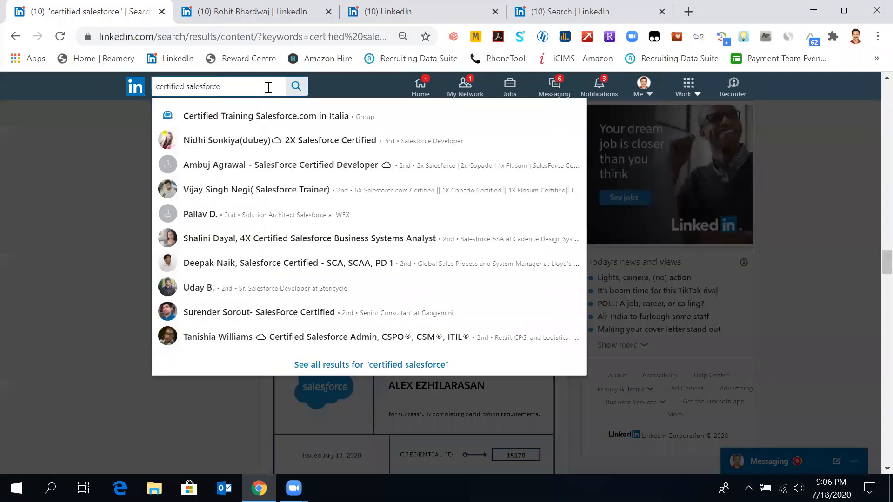
key(BackSpace)
key(BackSpace)
key(BackSpace)
key(BackSpace)
key(BackSpace)
key(BackSpace)
key(BackSpace)
key(BackSpace)
key(BackSpace)
key(BackSpace)
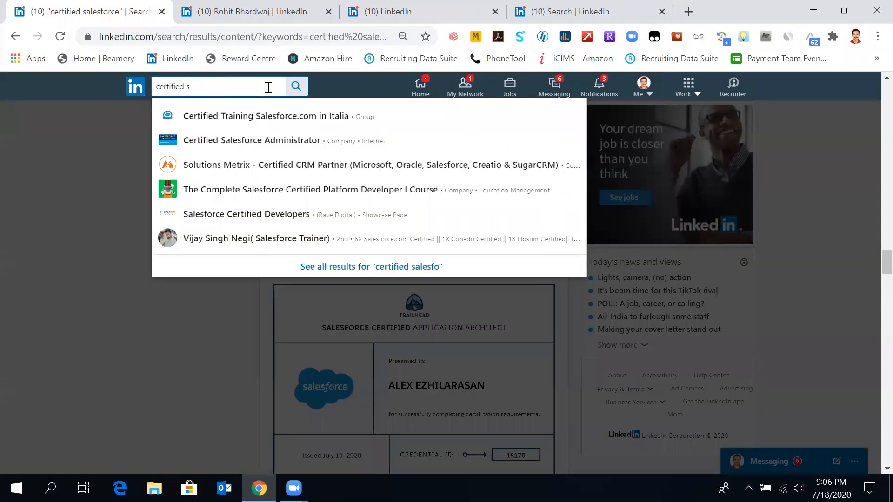
text(aws)
key(Return)
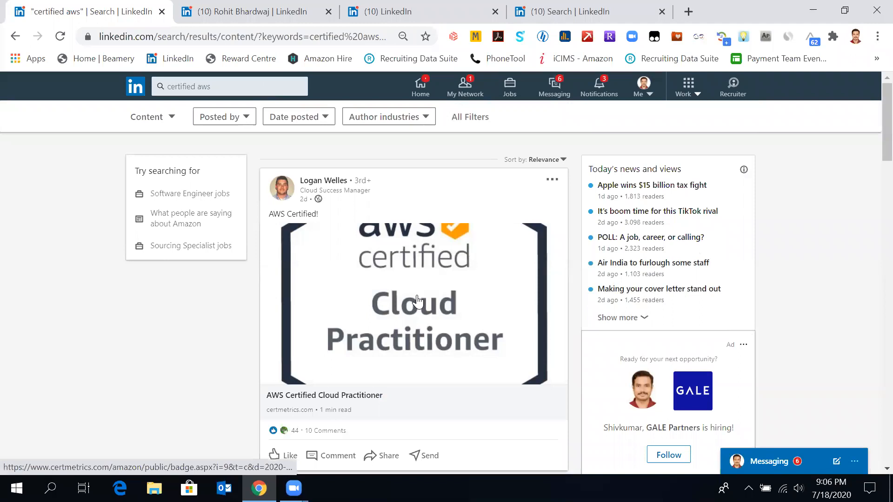
scroll(418, 302, down, 10)
scroll(420, 301, down, 15)
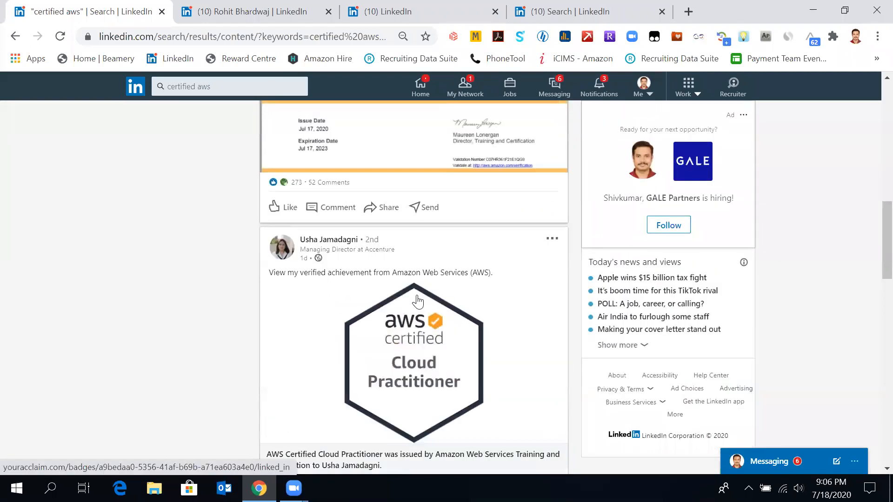
scroll(417, 302, down, 10)
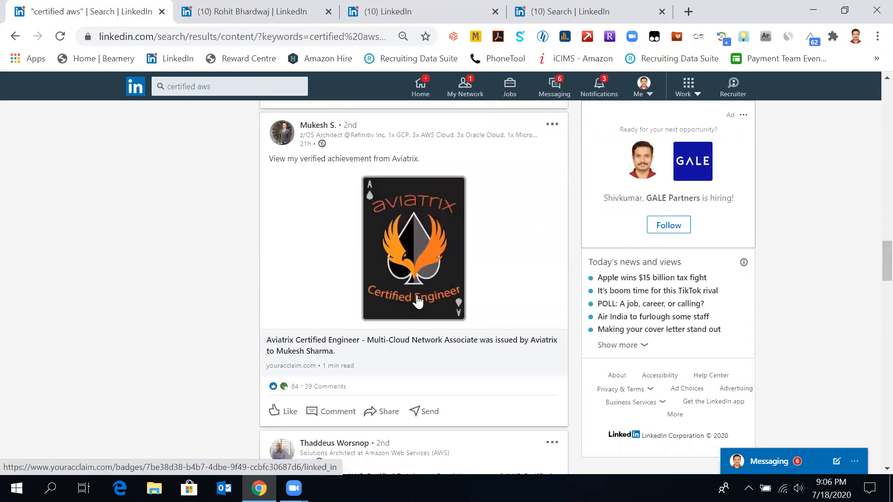
scroll(417, 301, down, 20)
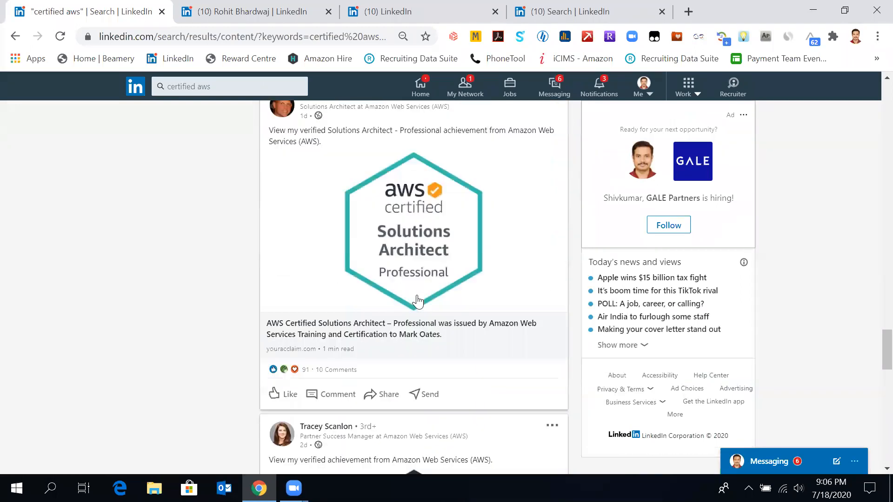
scroll(417, 301, down, 8)
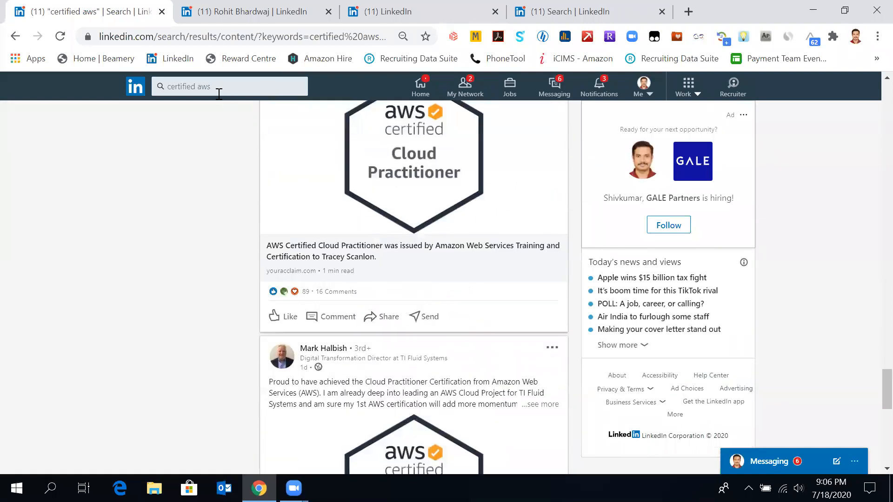
- Search LinkedIn content for "certified colud" and look through the matching post
click(222, 90)
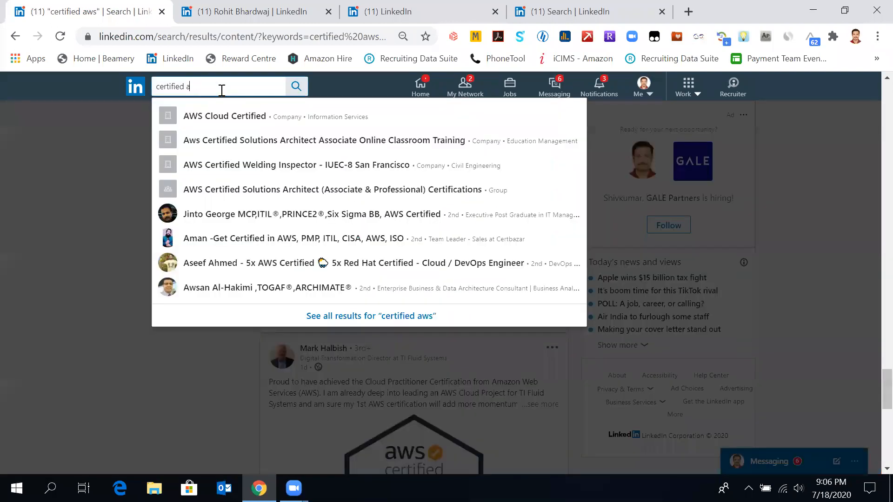
text(colud)
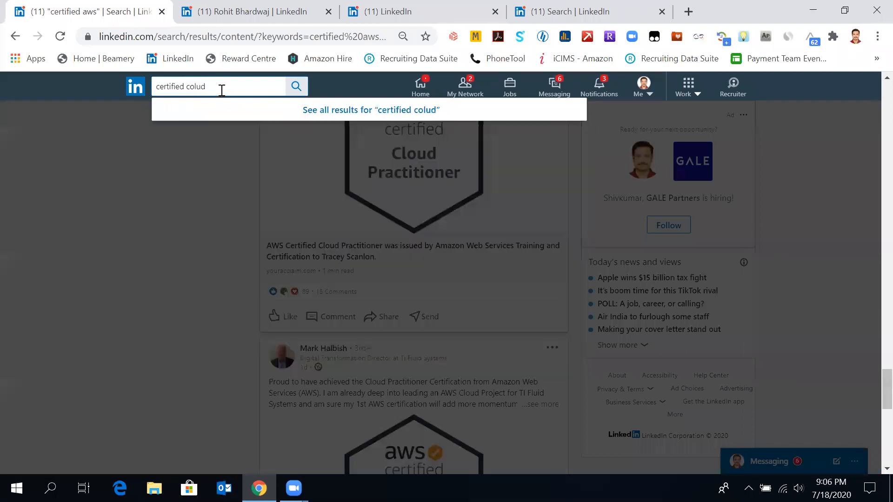
key(Return)
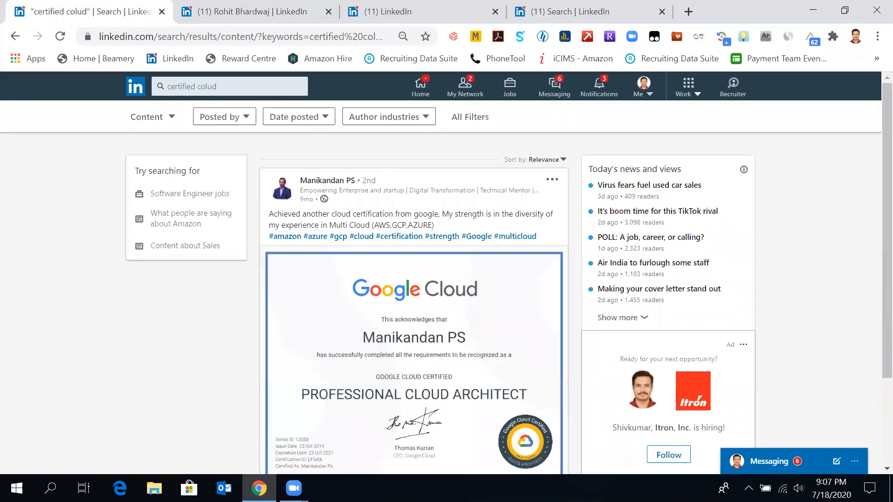
scroll(391, 260, down, 2)
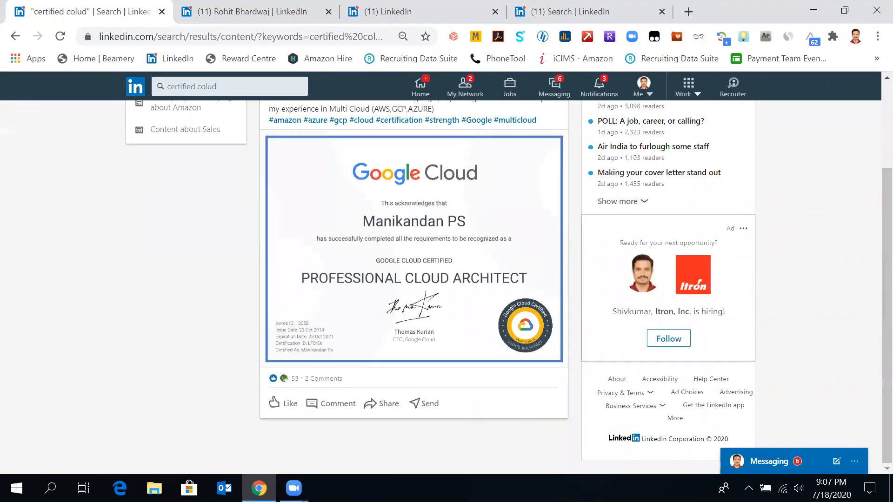
scroll(413, 251, up, 2)
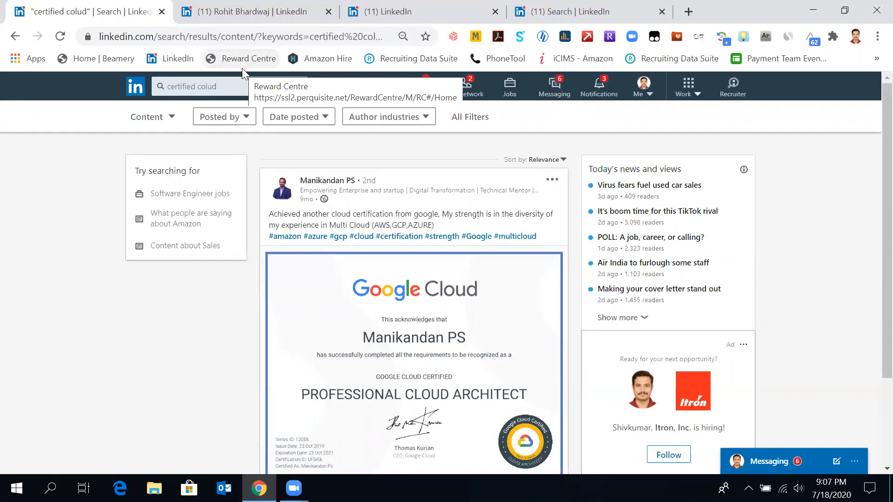
- Change the LinkedIn content search back to "certified salesforce" and run it
click(231, 89)
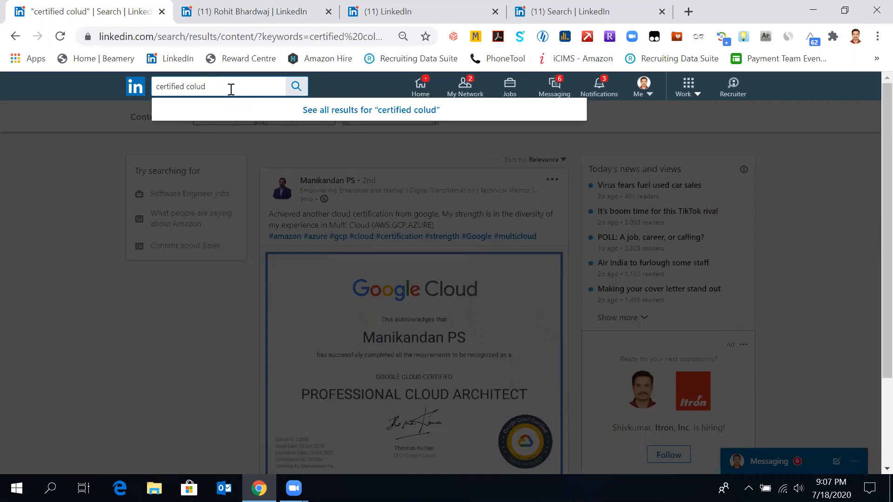
key(BackSpace)
key(BackSpace)
text(salesfore)
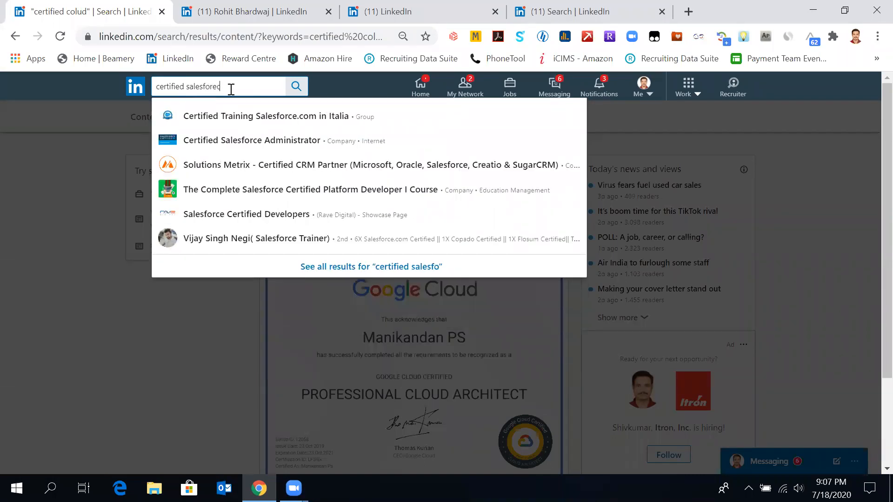
key(BackSpace)
key(BackSpace)
key(BackSpace)
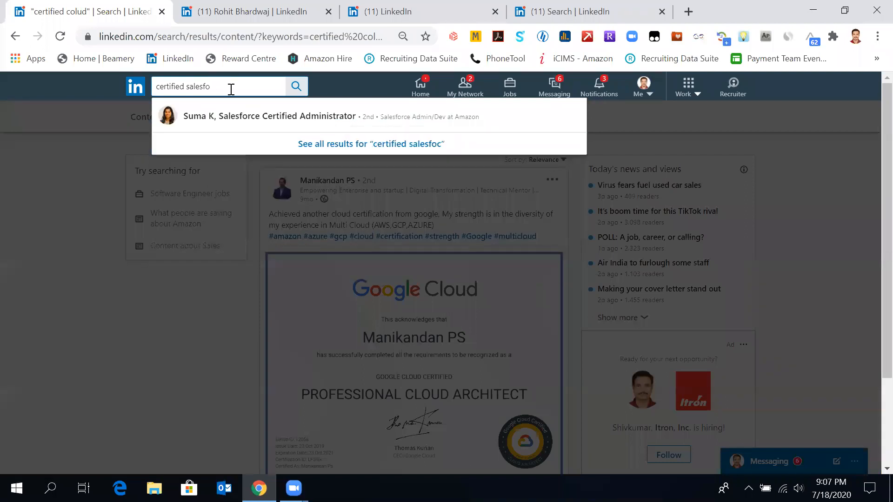
text(rce)
key(Return)
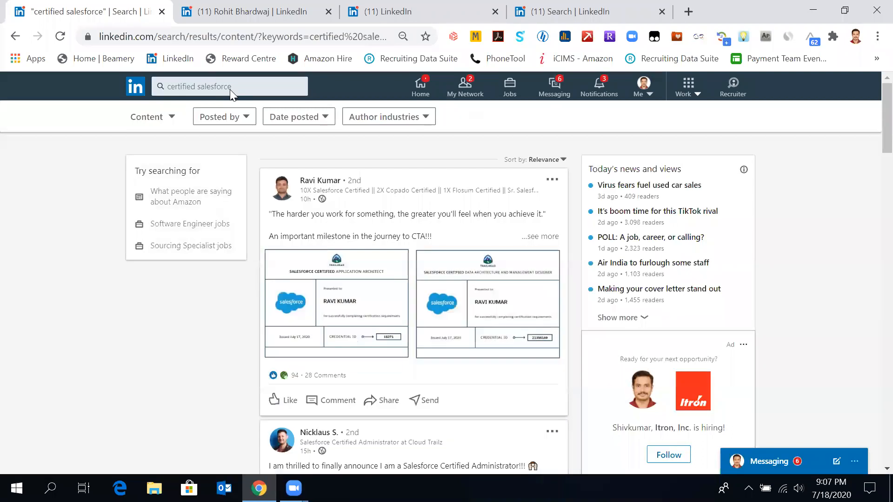
- Open the profile of the first post's author in a new tab and close the three older LinkedIn tabs
right_click(321, 180)
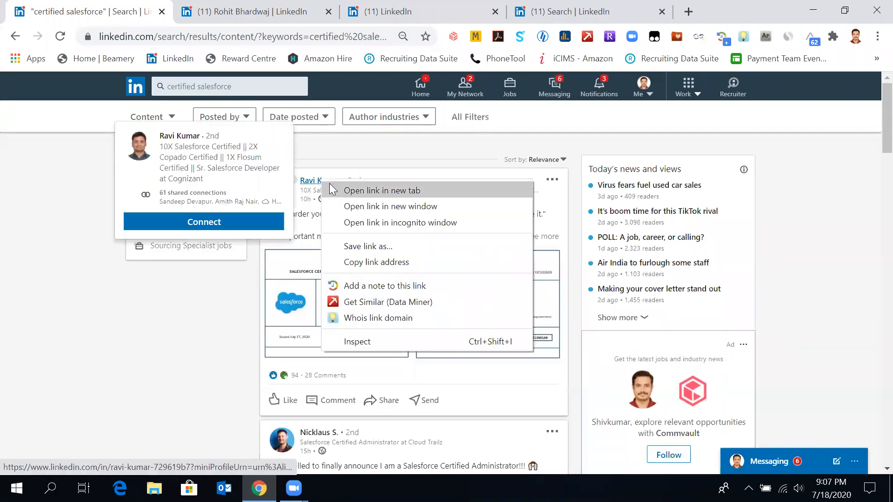
click(330, 183)
click(437, 15)
click(437, 15)
click(437, 15)
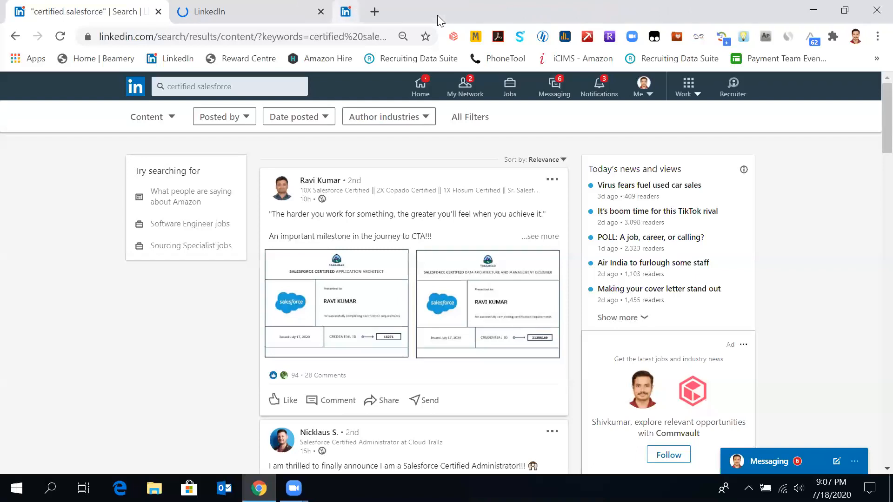
- Switch to the post author's profile and examine its Licenses & Certifications section
click(261, 12)
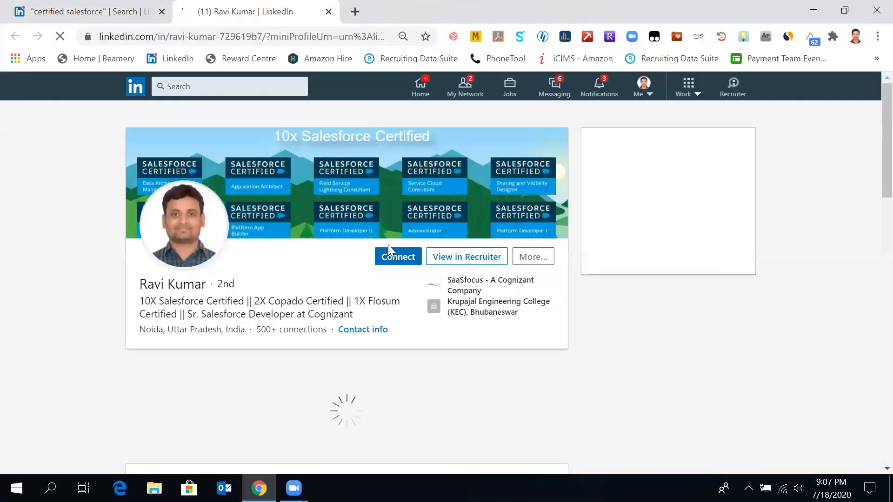
scroll(379, 353, down, 15)
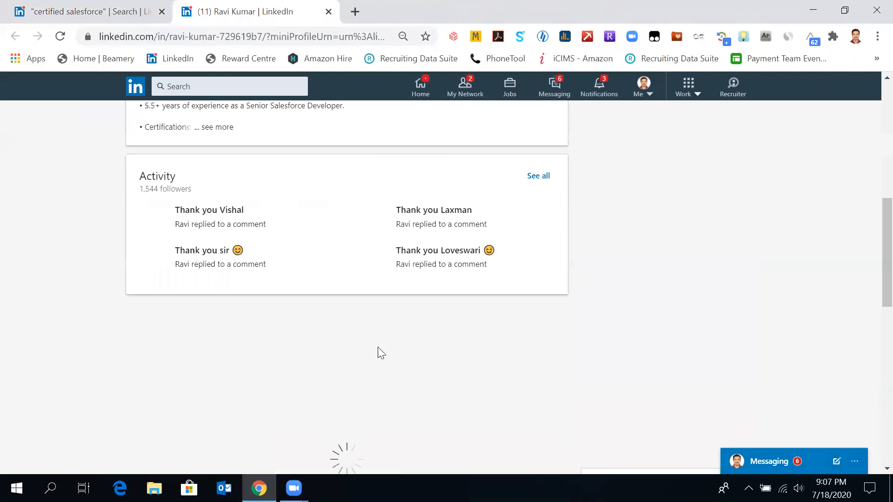
scroll(377, 353, down, 2)
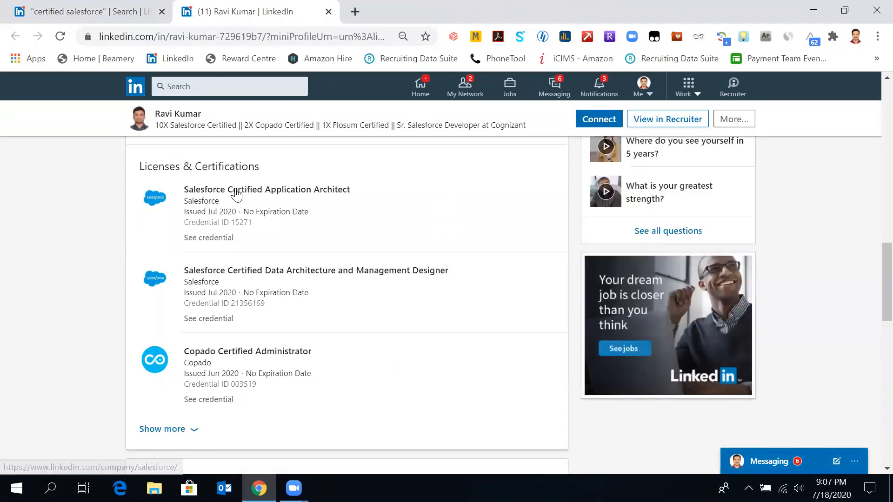
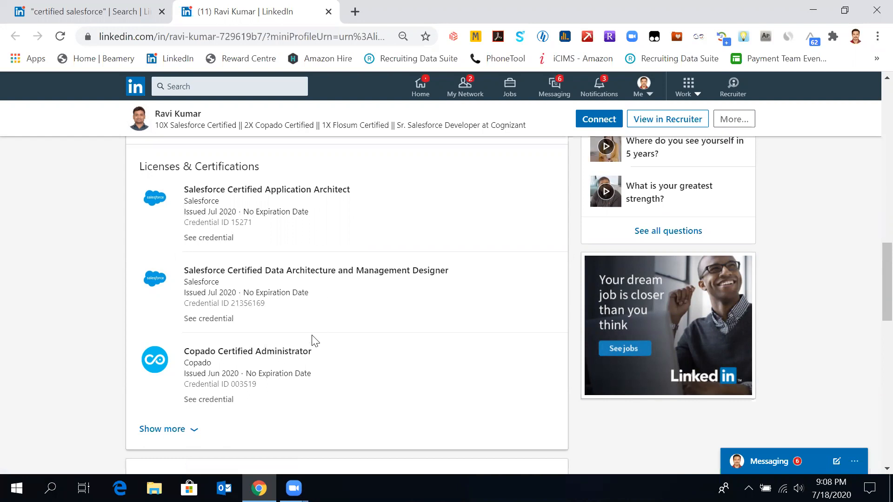
- Expand the Licenses & Certifications list on the post author's profile and review the additional certifications
click(172, 429)
scroll(344, 406, down, 13)
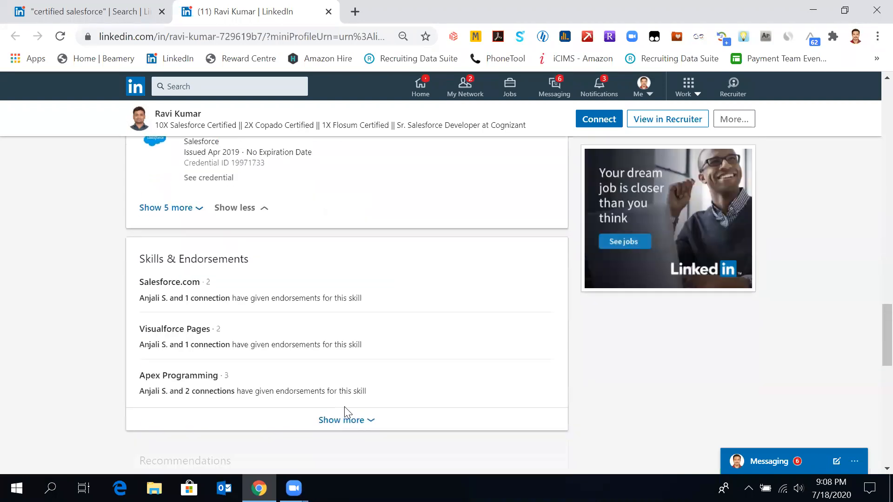
scroll(344, 406, up, 10)
- Return to the "certified salesforce" content results and look through the first posts
click(115, 17)
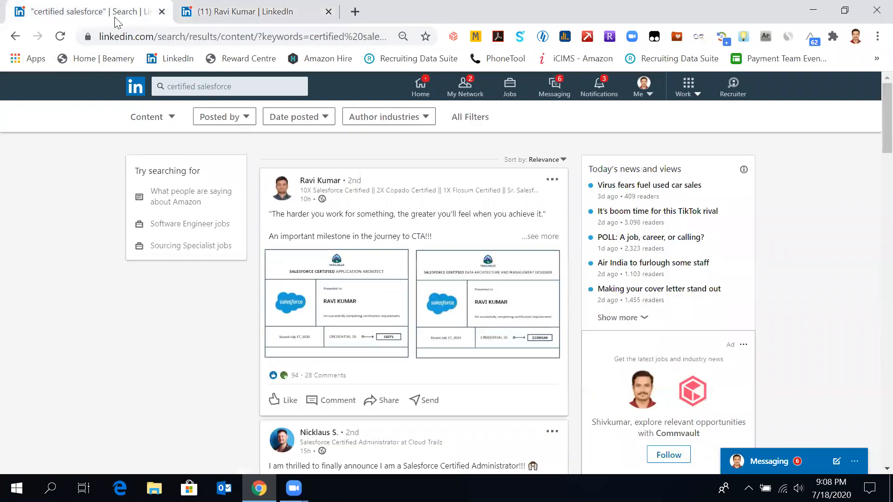
scroll(361, 211, down, 12)
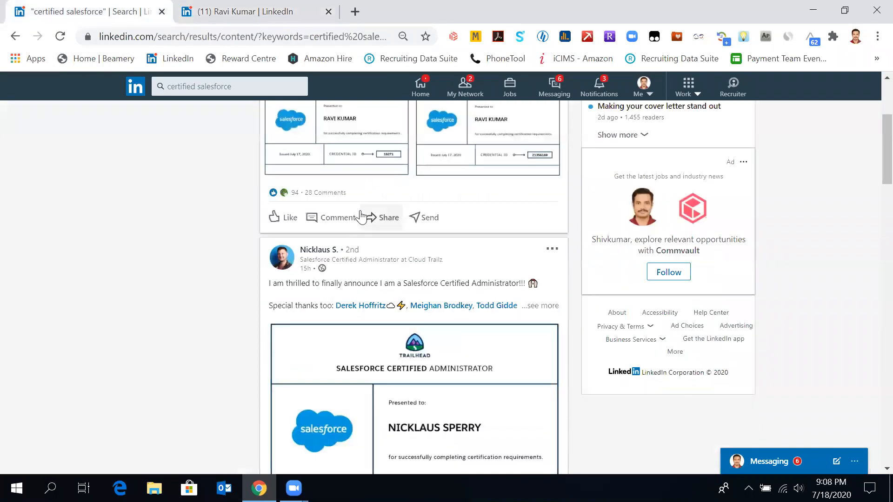
scroll(361, 215, up, 12)
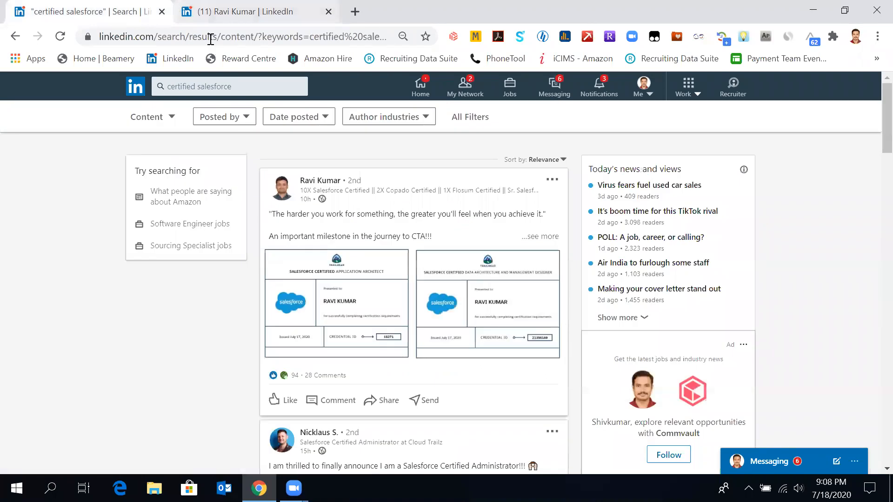
- Replace the LinkedIn content search with "looking for", run it and look through the resulting posts
click(241, 82)
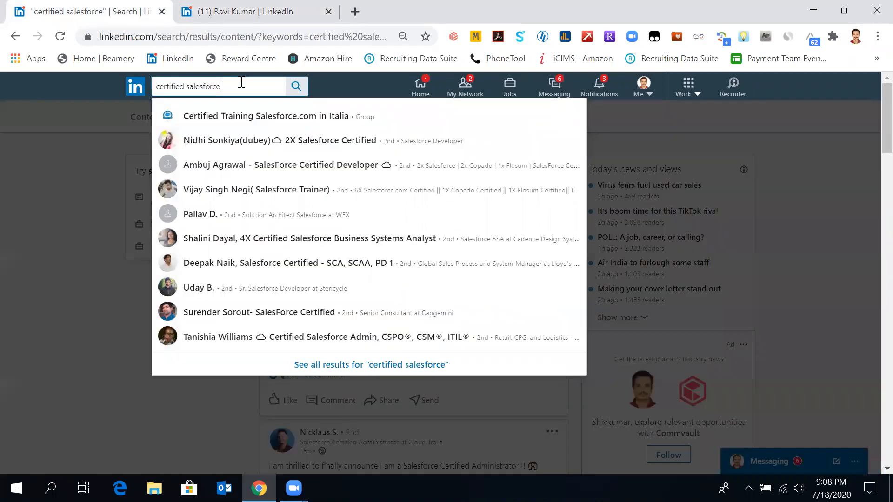
key(BackSpace)
key(BackSpace)
key(BackSpace)
key(BackSpace)
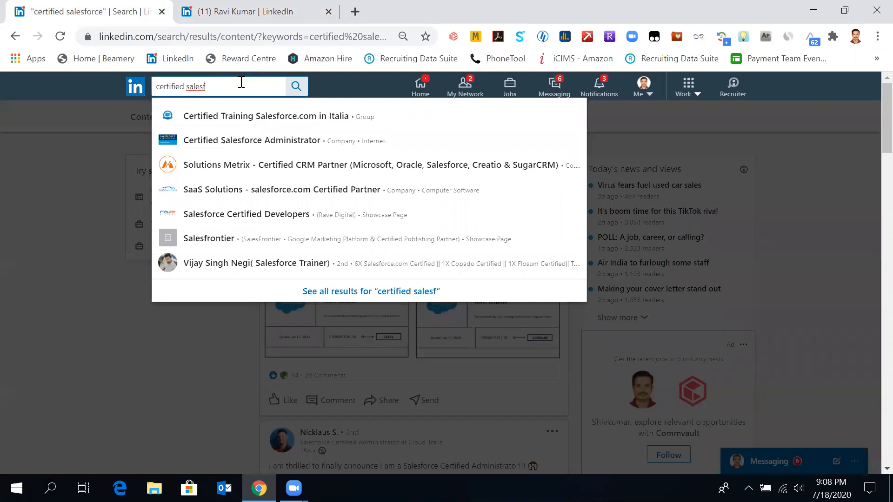
key(BackSpace)
key(BackSpace)
key(BackSpace)
key(BackSpace)
key(BackSpace)
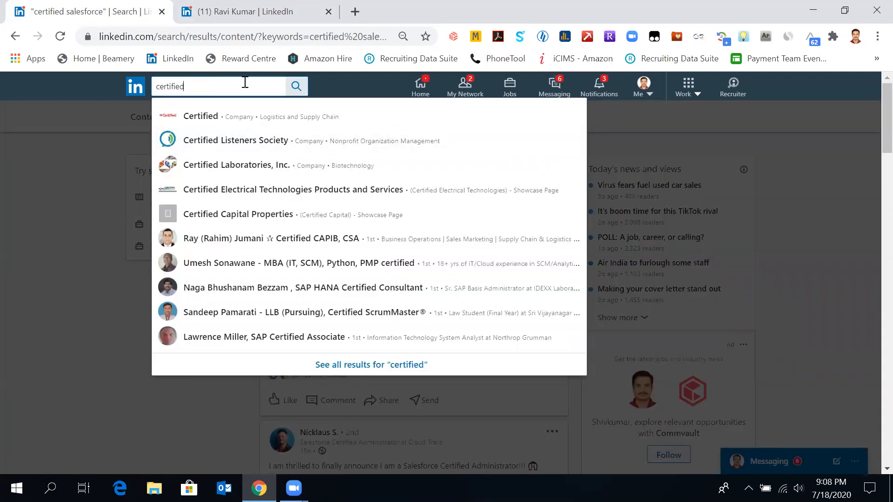
key(BackSpace)
key(BackSpace)
key(BackSpace)
key(BackSpace)
key(BackSpace)
key(BackSpace)
key(BackSpace)
key(BackSpace)
text(looking for)
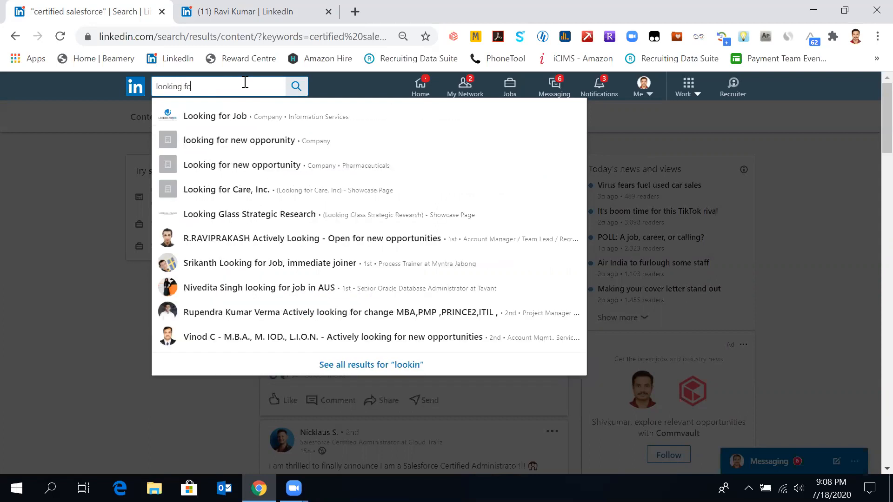
key(Return)
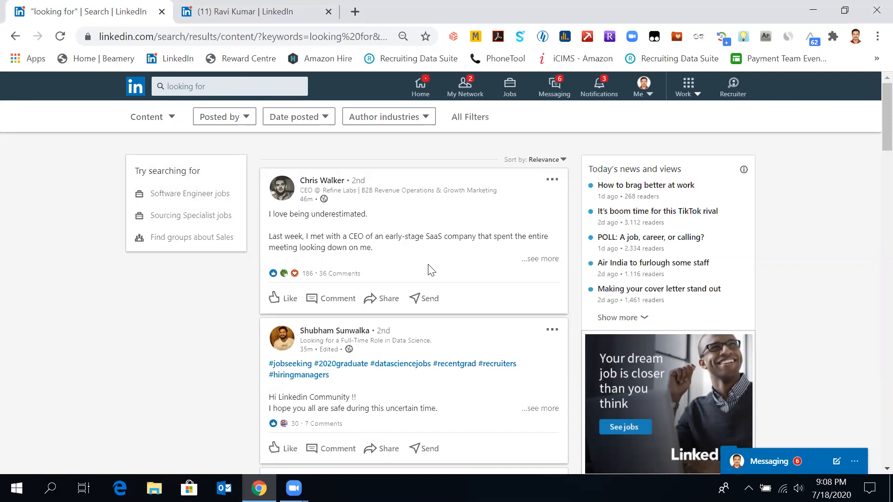
scroll(431, 271, down, 6)
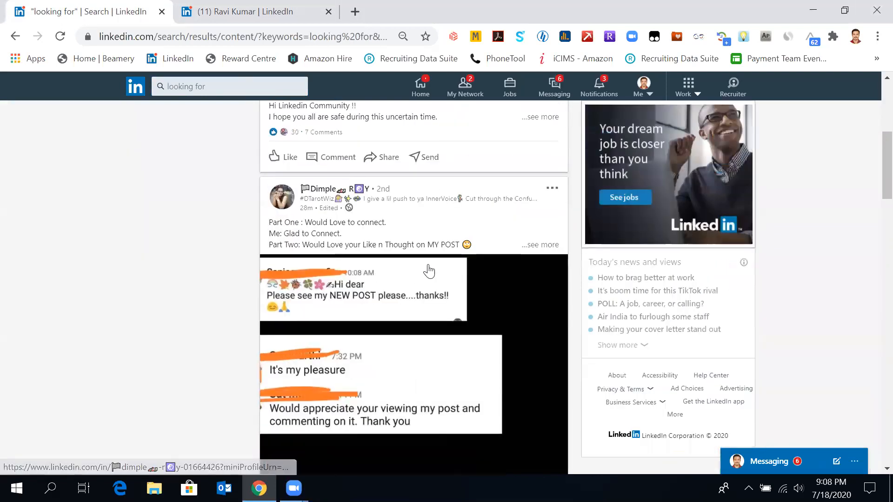
scroll(428, 271, down, 10)
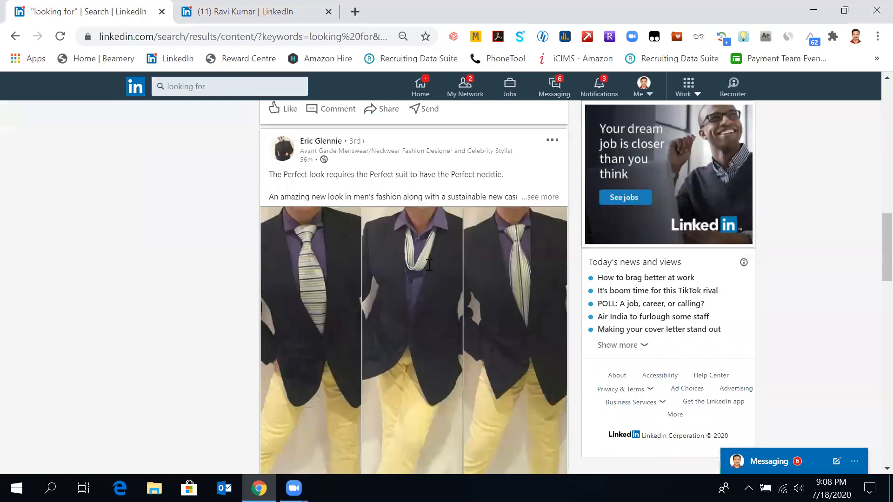
scroll(429, 265, down, 10)
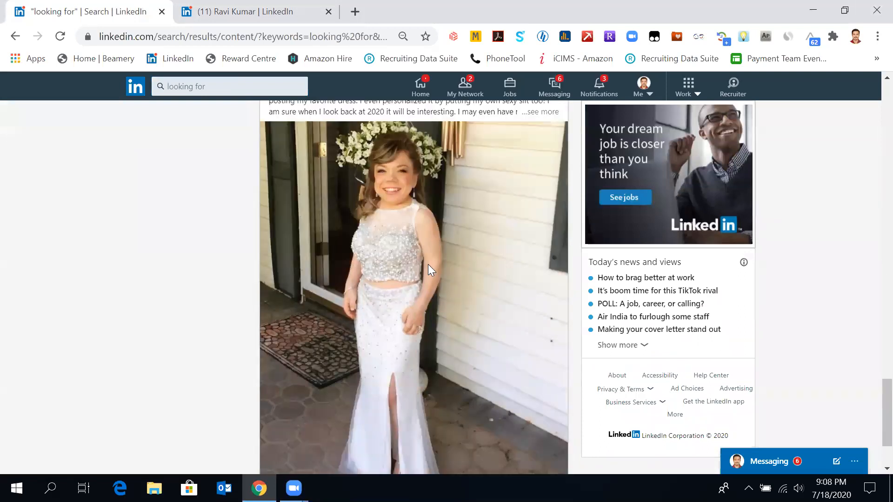
scroll(426, 267, up, 10)
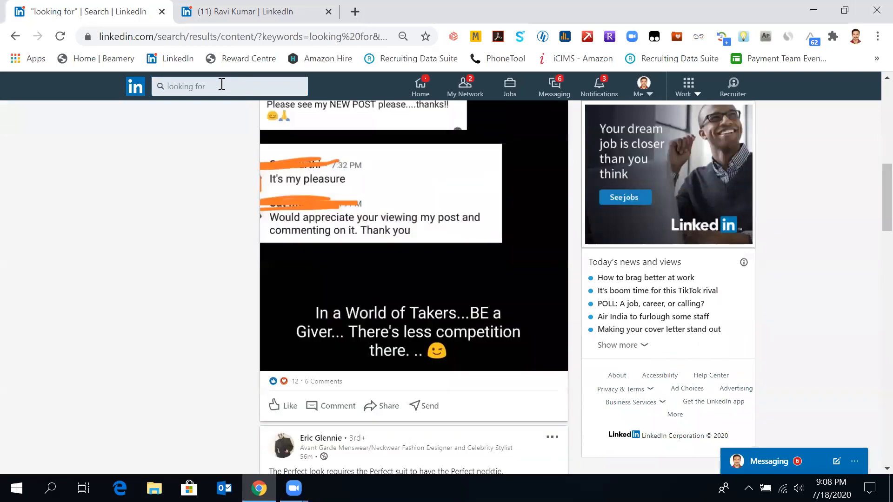
- Change the LinkedIn content search to "job OR Opportunities", run it and look through the resulting posts
click(222, 84)
key(BackSpace)
key(BackSpace)
key(BackSpace)
key(BackSpace)
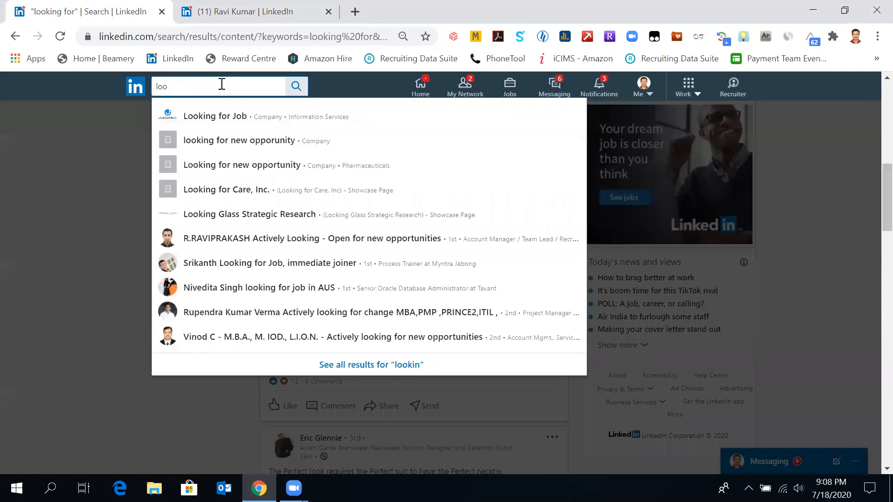
text(jo)
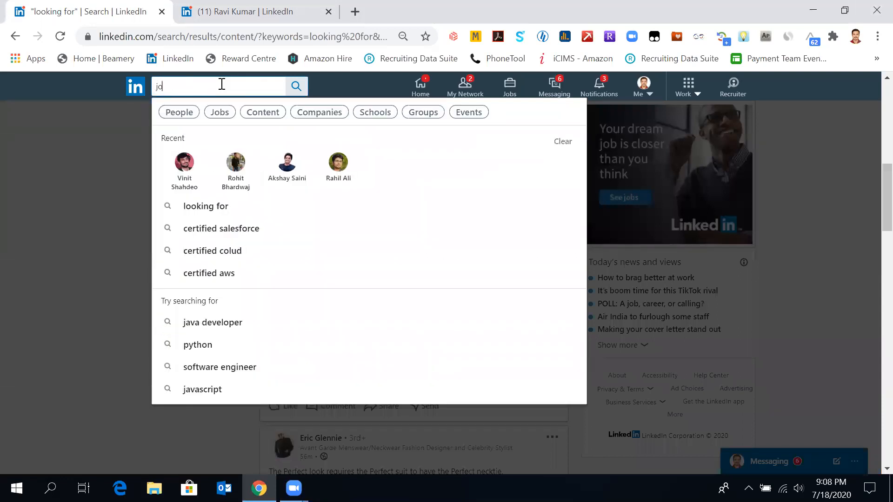
text(b oR Opport)
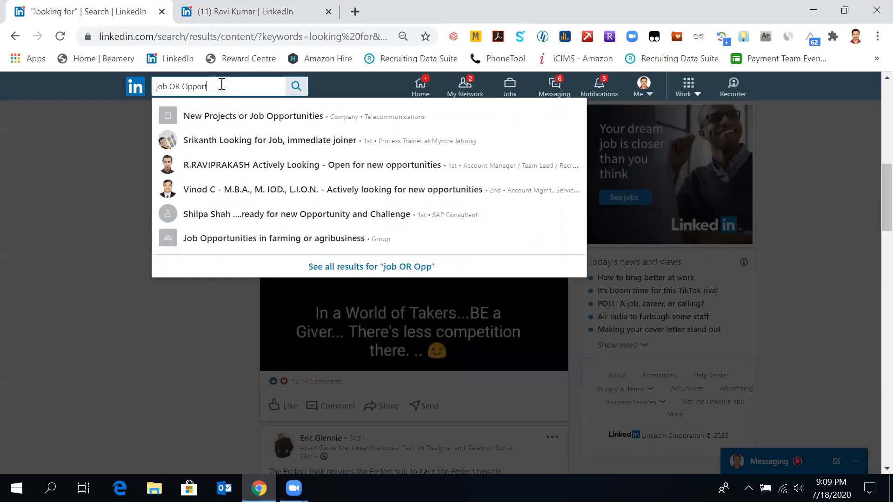
text(unities)
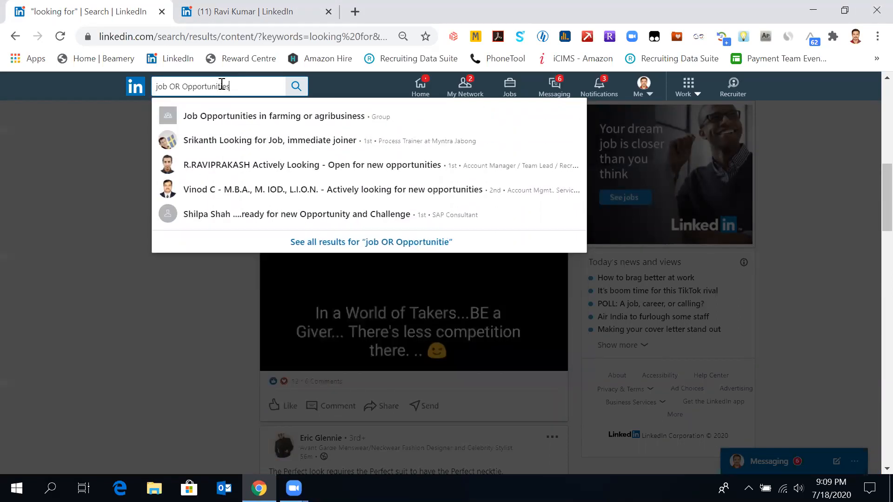
key(Return)
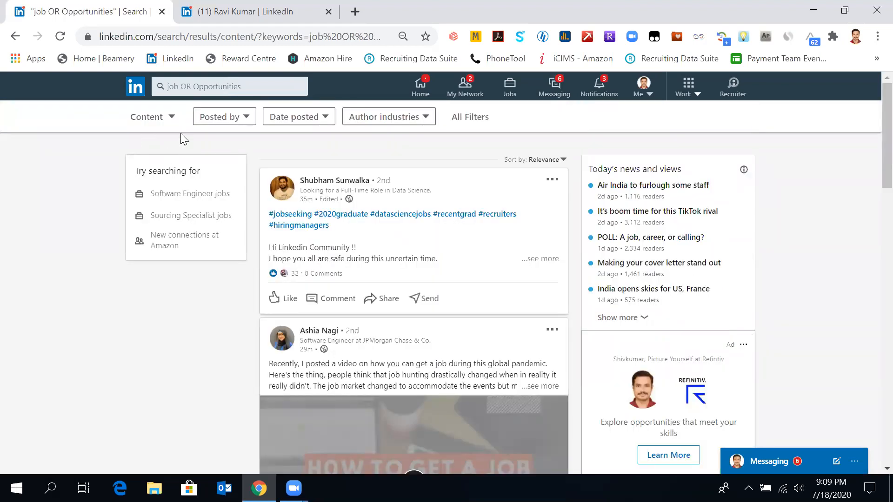
scroll(372, 285, down, 17)
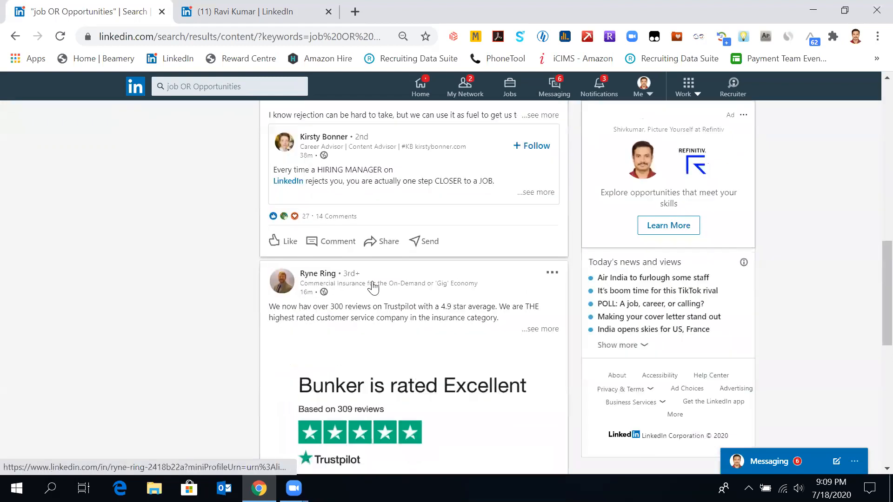
scroll(372, 286, down, 4)
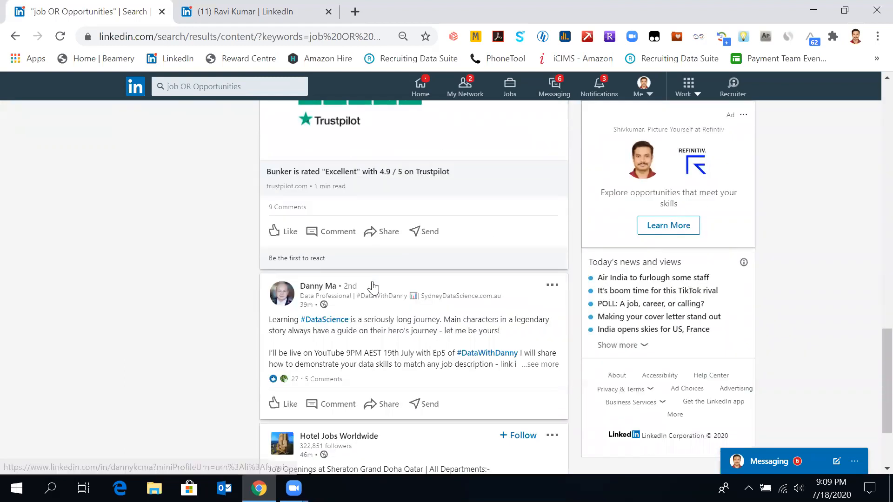
scroll(422, 350, down, 3)
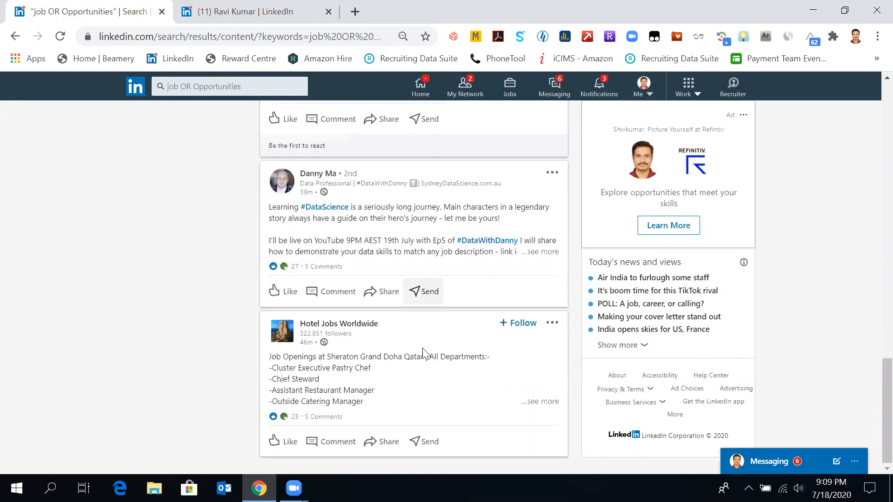
scroll(423, 351, up, 20)
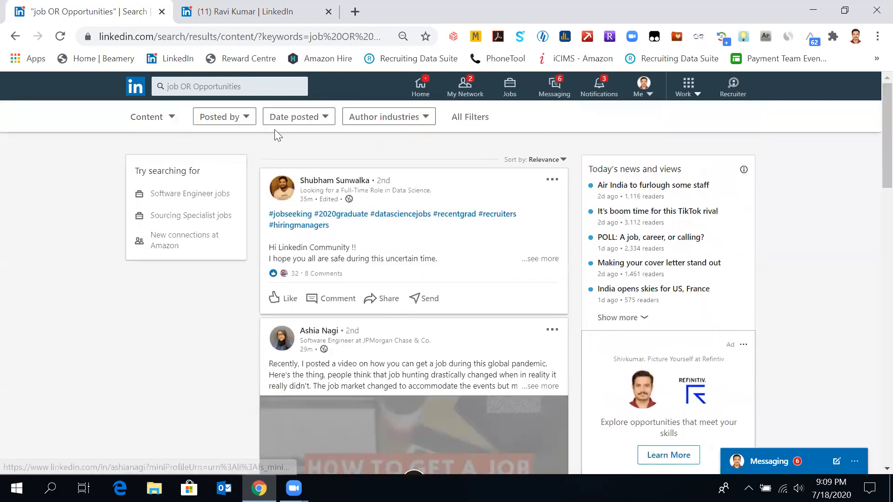
- Go back to the LinkedIn home feed and start a search limited to groups
click(410, 88)
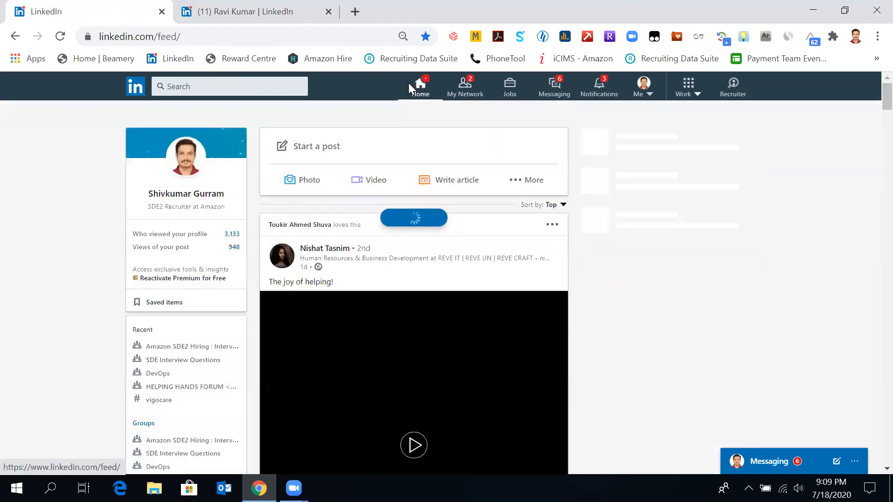
click(281, 87)
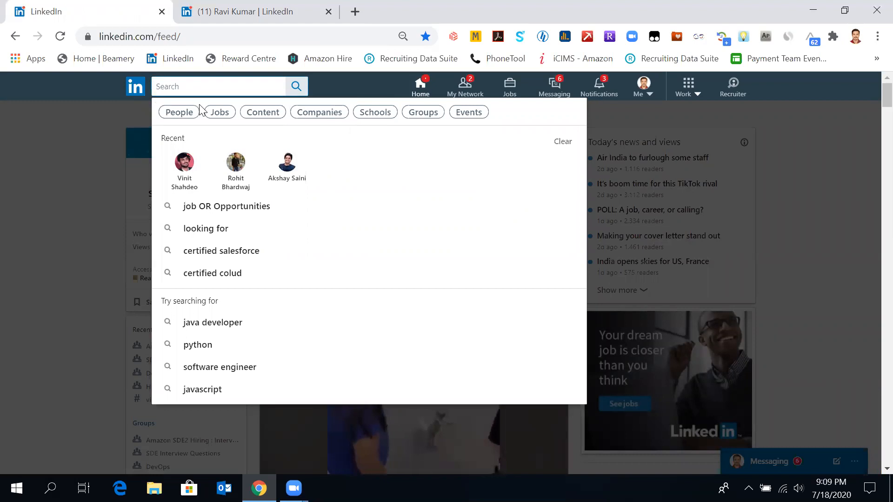
click(428, 121)
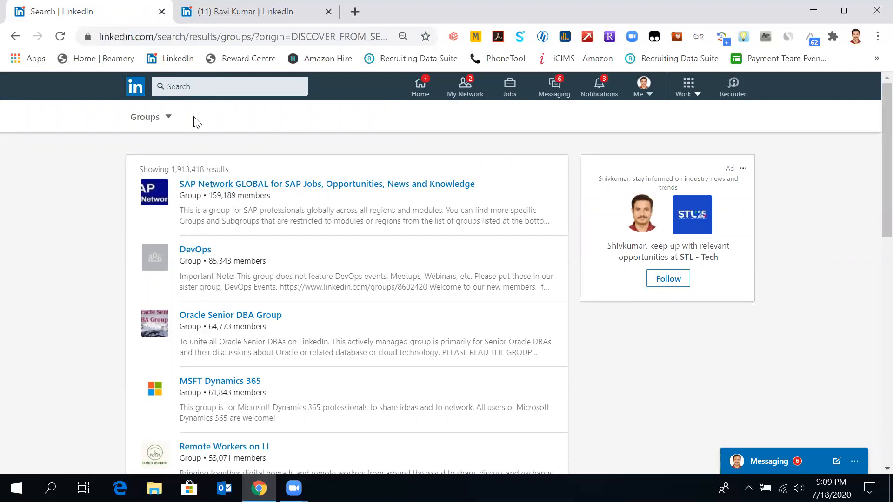
- Search LinkedIn groups for "bangalore developers" and look through the listed groups
click(175, 82)
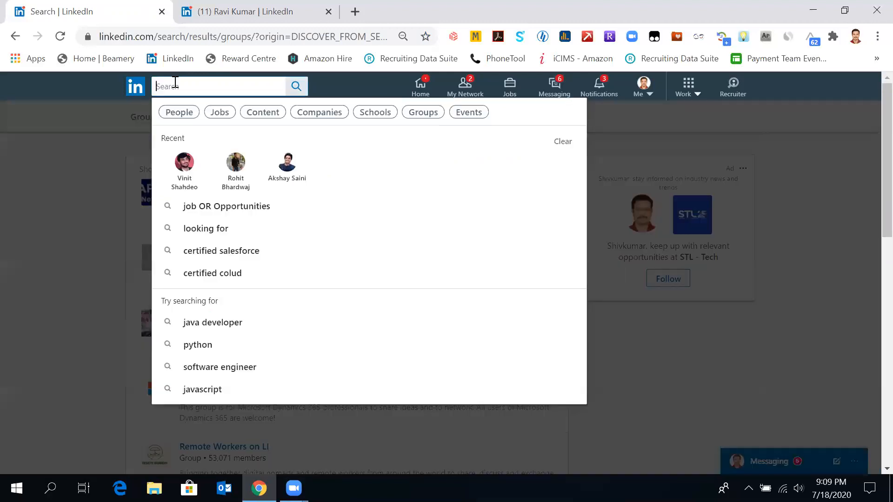
text(bangalore )
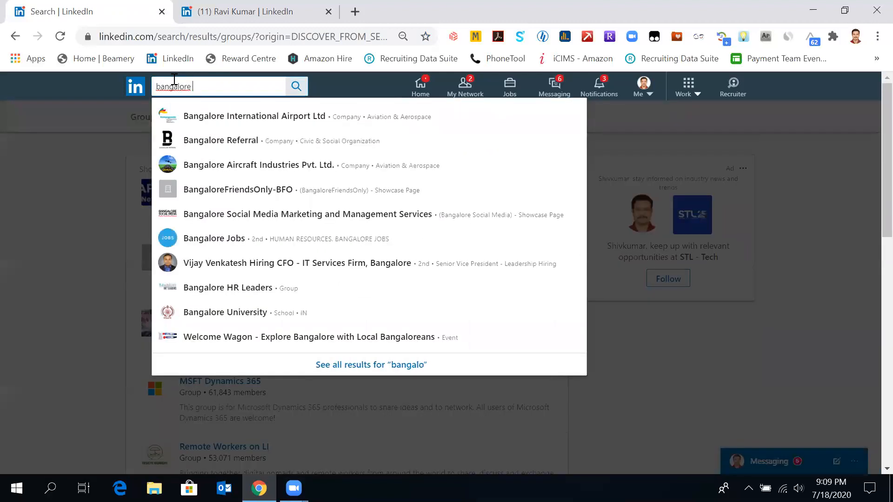
text(developers)
key(Return)
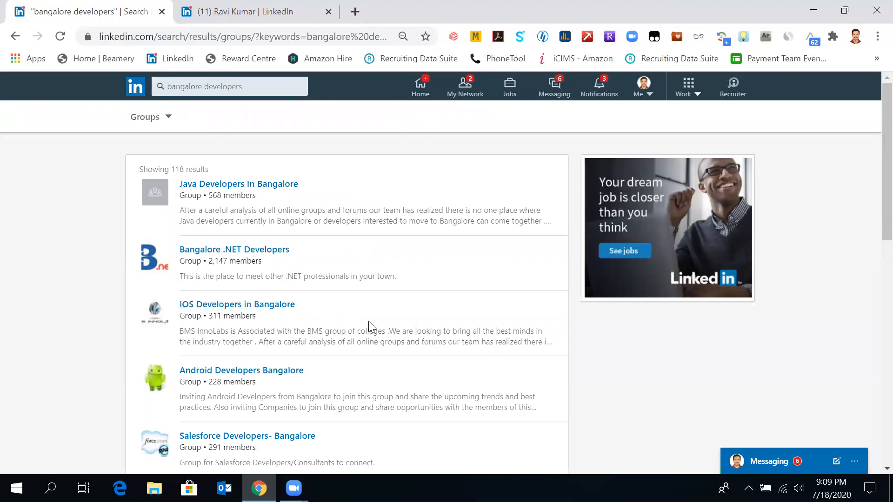
scroll(368, 324, down, 3)
scroll(352, 314, down, 9)
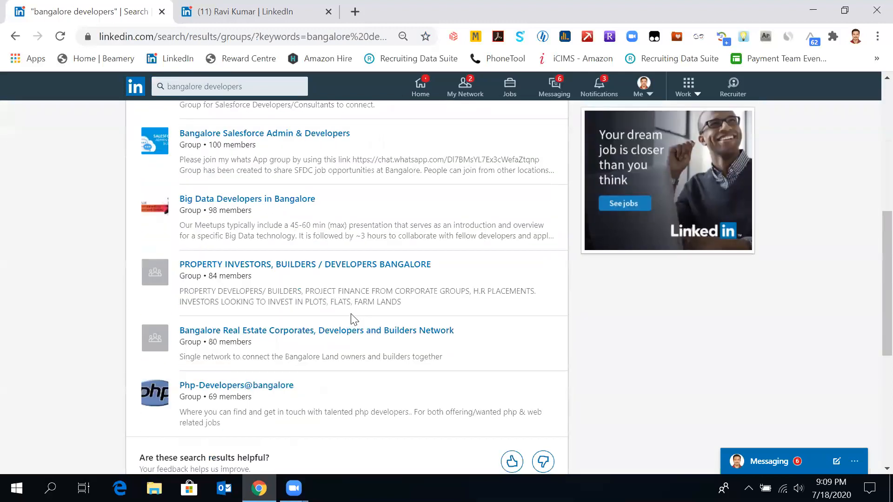
click(343, 320)
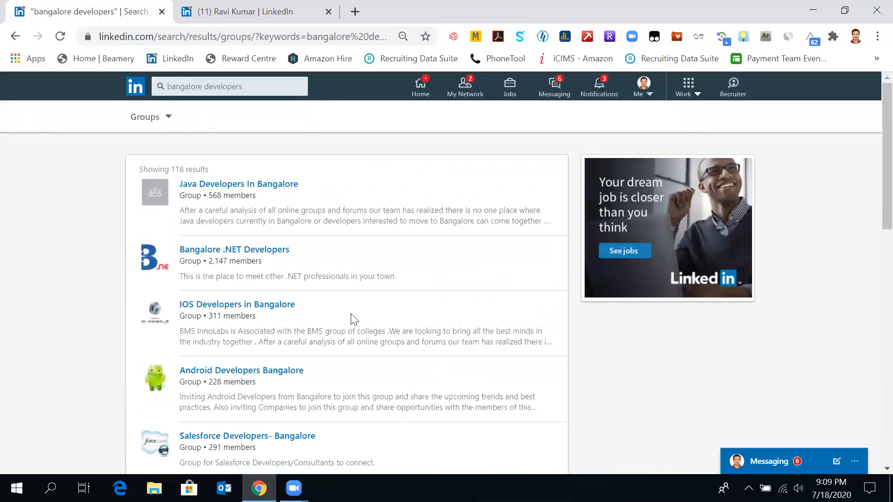
- Open the Java Developers In Bangalore group in a new tab and review its member highlights and related groups
right_click(280, 185)
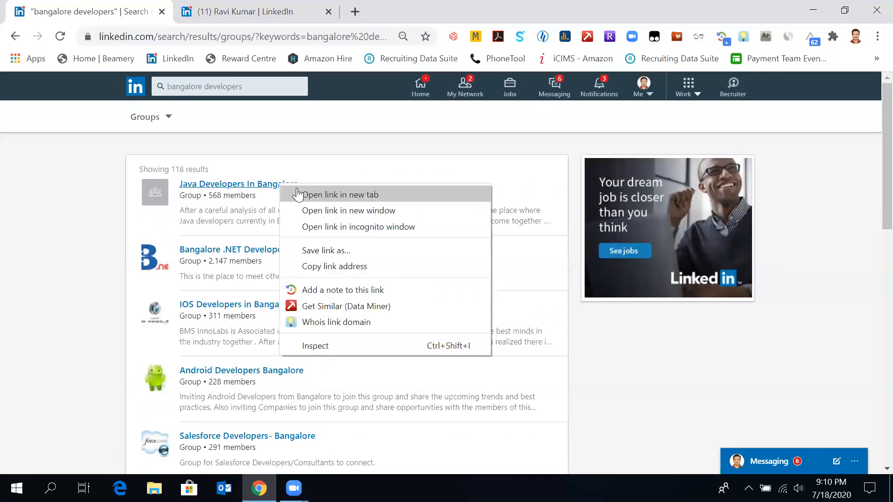
click(298, 194)
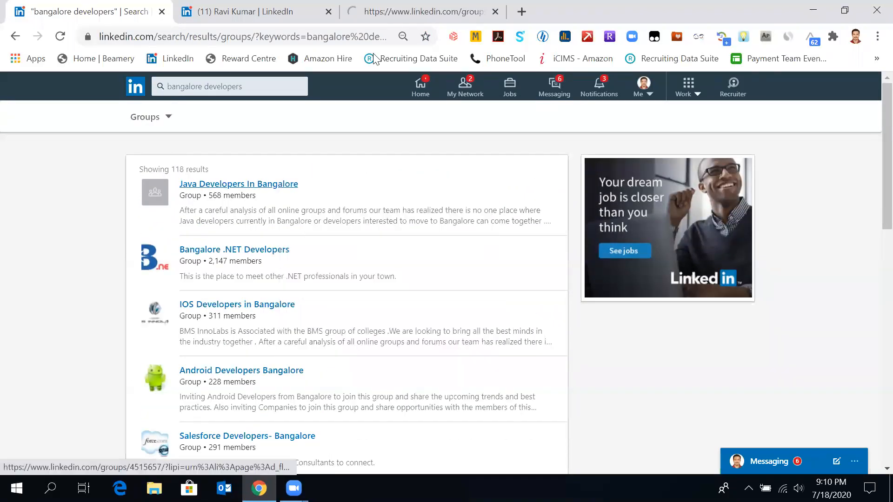
click(399, 12)
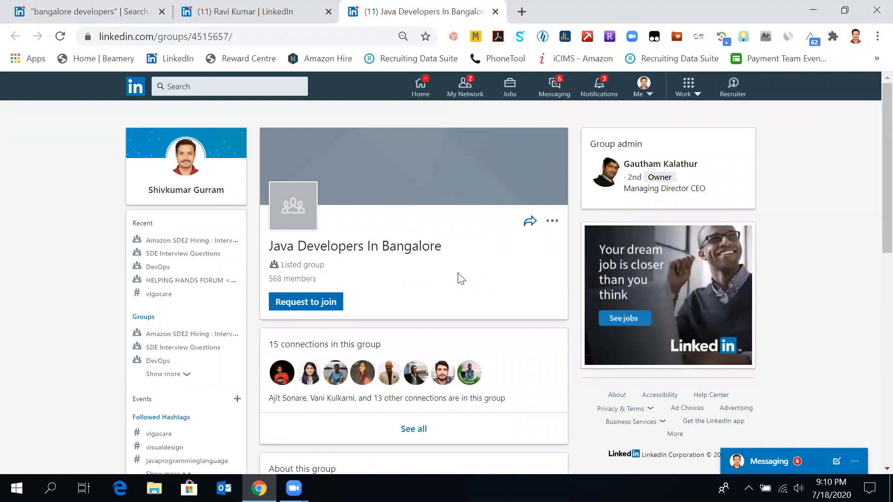
scroll(461, 279, down, 6)
scroll(460, 279, down, 4)
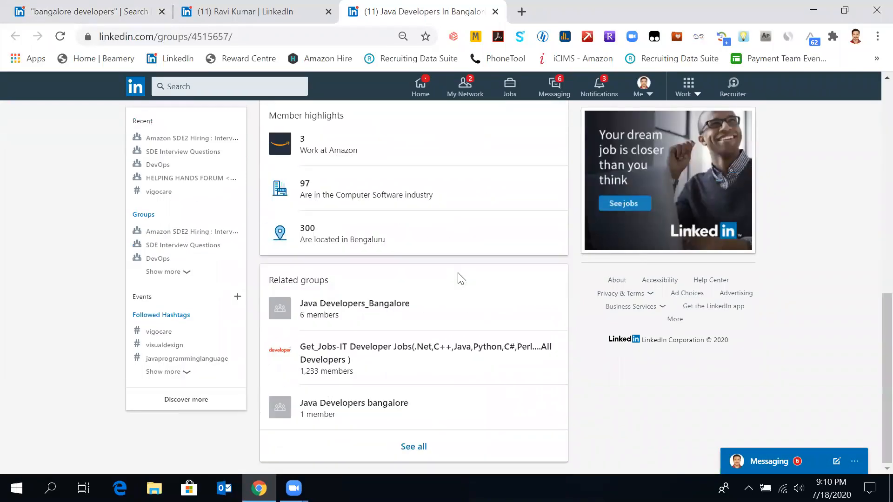
- Look over the Java Developers In Bangalore group page, including its connections, description, member highlights and related groups
scroll(460, 278, up, 1)
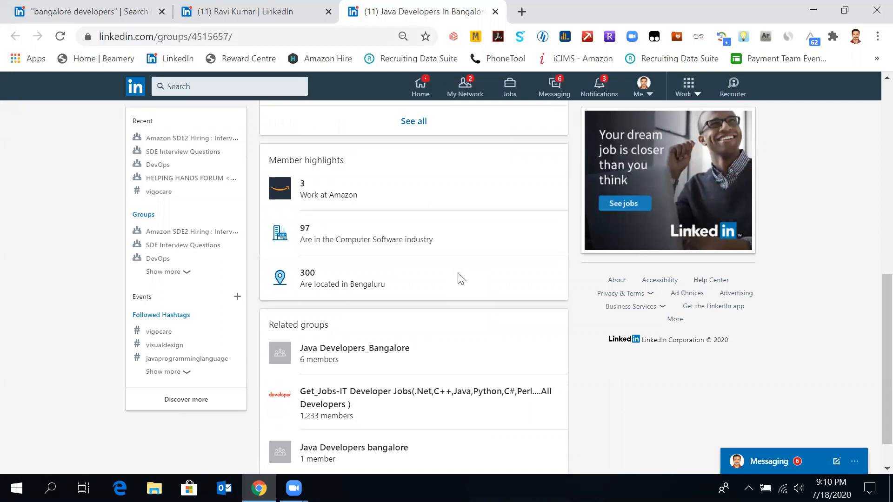
scroll(461, 278, down, 1)
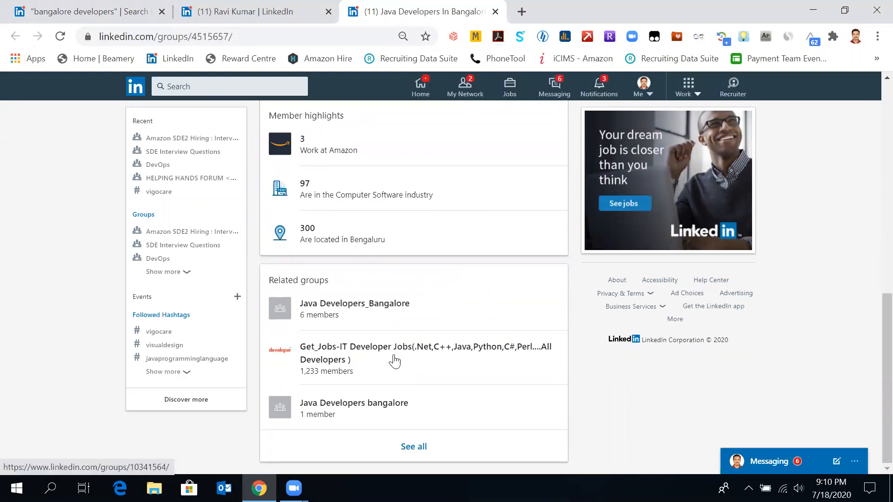
scroll(394, 354, up, 4)
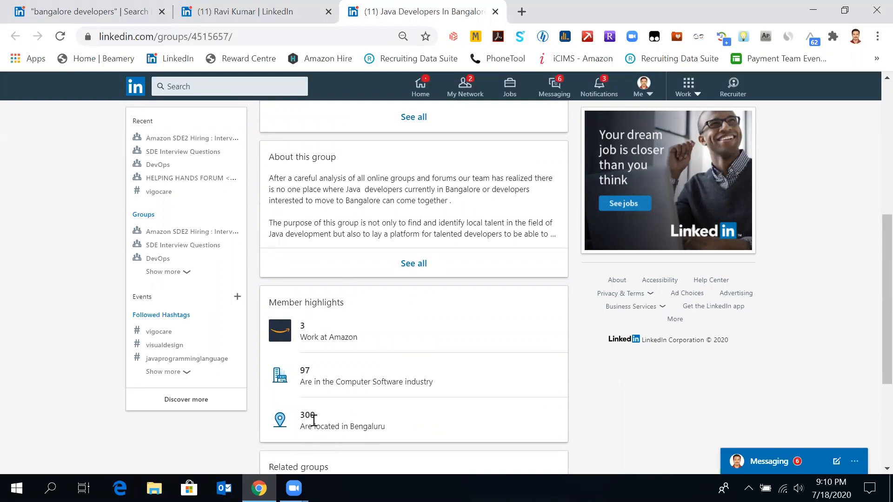
scroll(452, 360, up, 7)
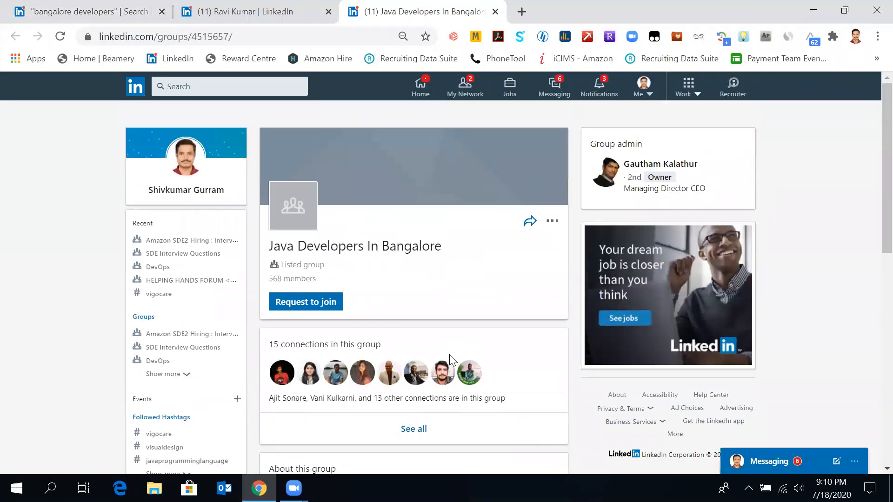
scroll(412, 295, down, 8)
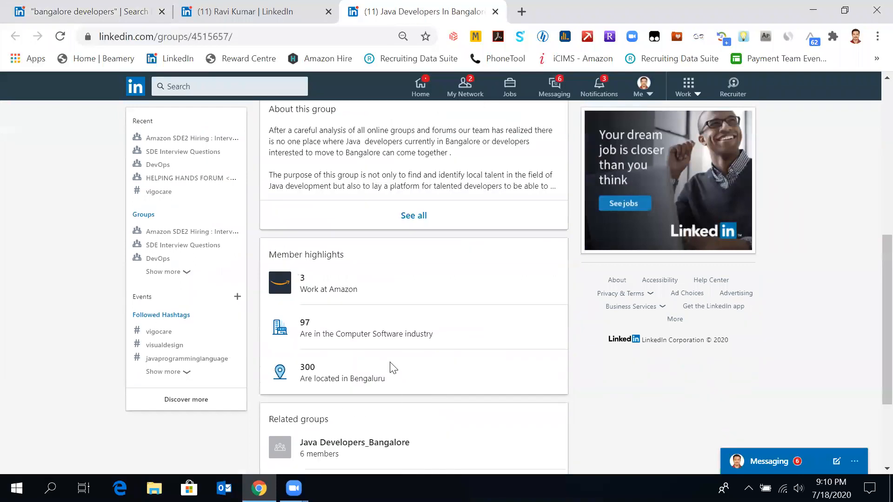
scroll(382, 370, up, 8)
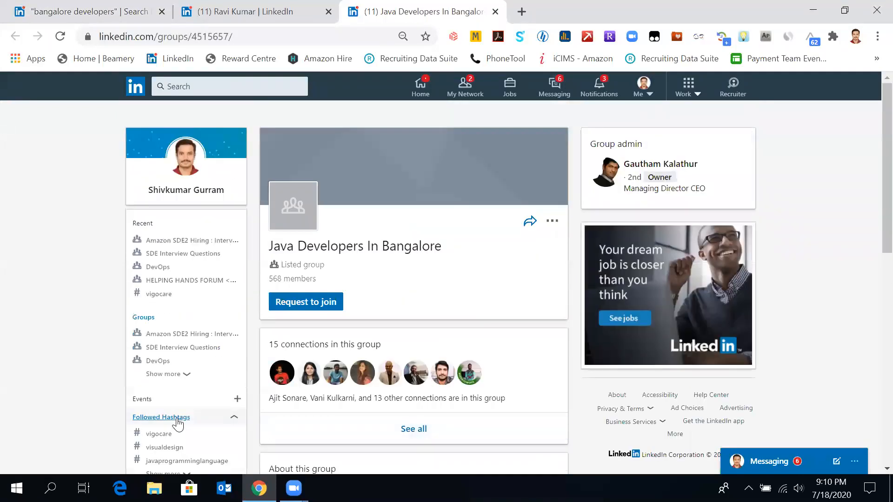
- Expand the followed hashtags and joined groups lists beside the group page and look through their entries
scroll(176, 421, down, 1)
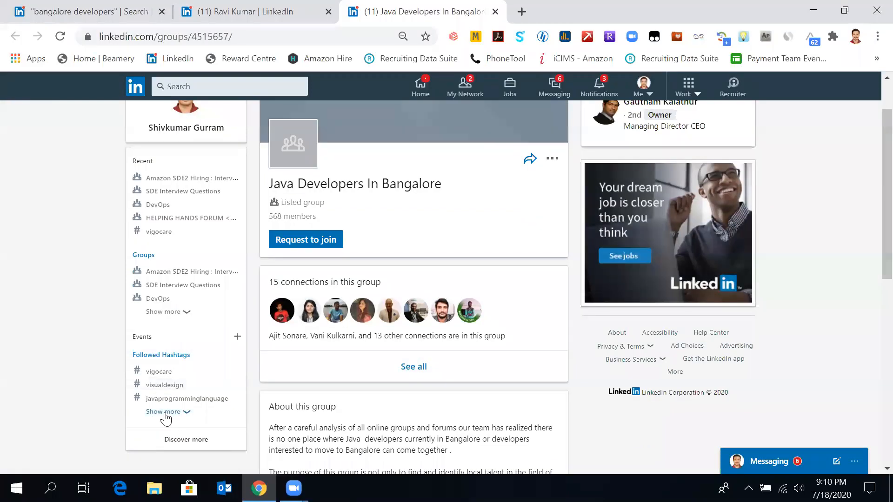
click(164, 413)
scroll(219, 375, down, 2)
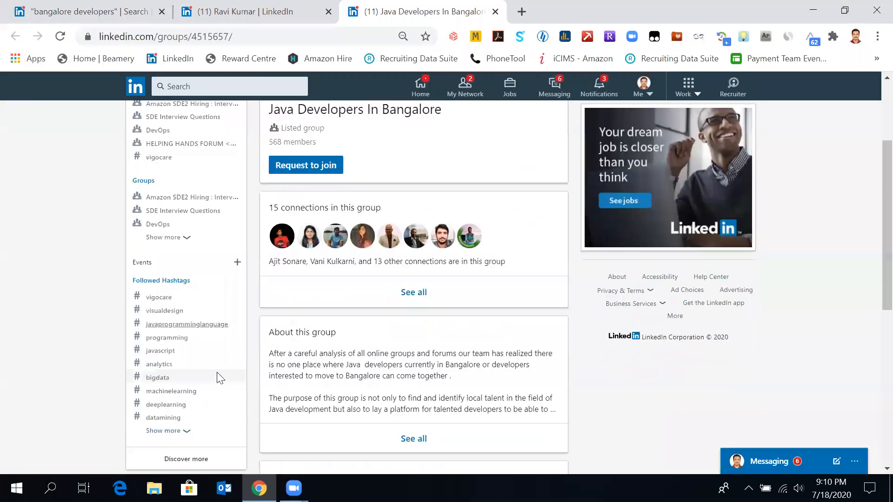
scroll(219, 377, down, 1)
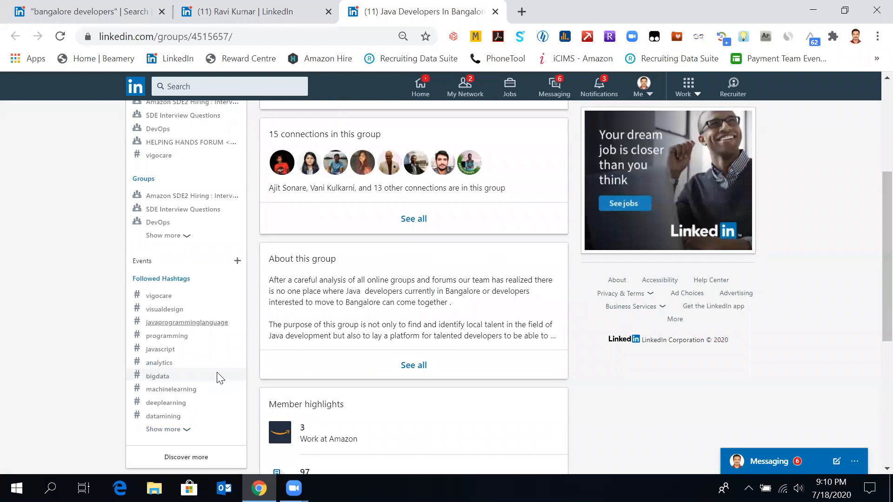
scroll(221, 378, up, 4)
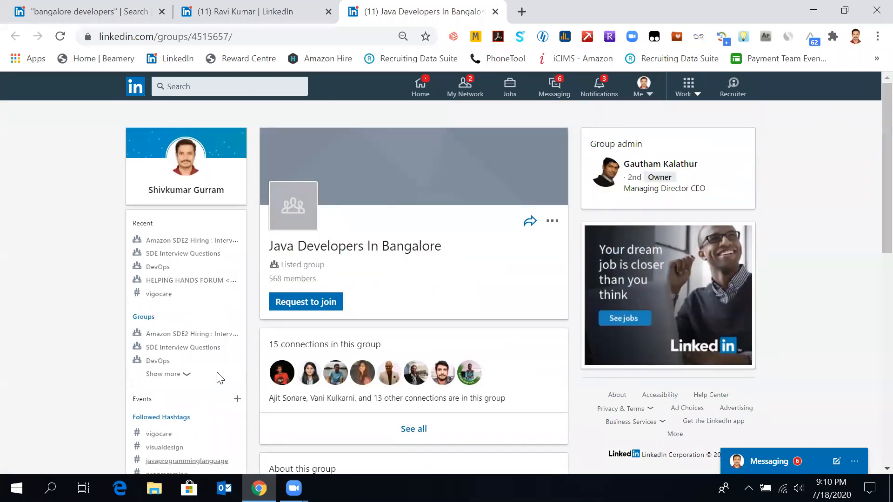
click(174, 374)
scroll(210, 389, down, 2)
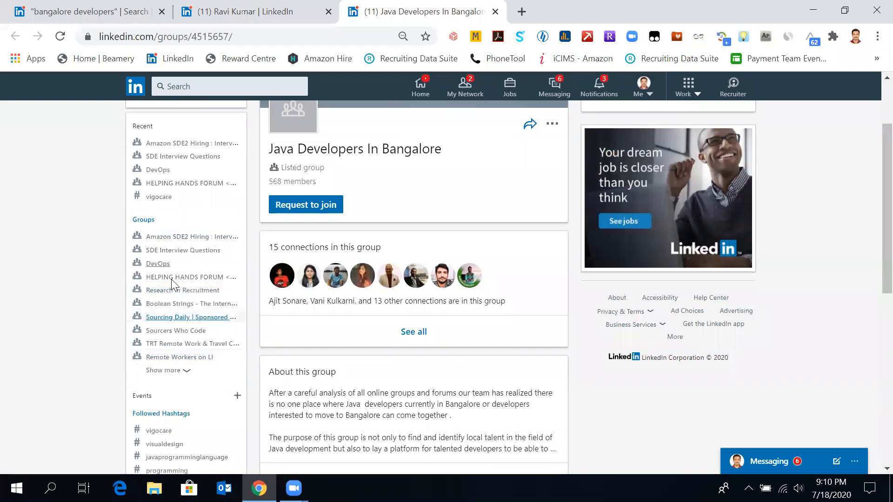
scroll(59, 225, up, 2)
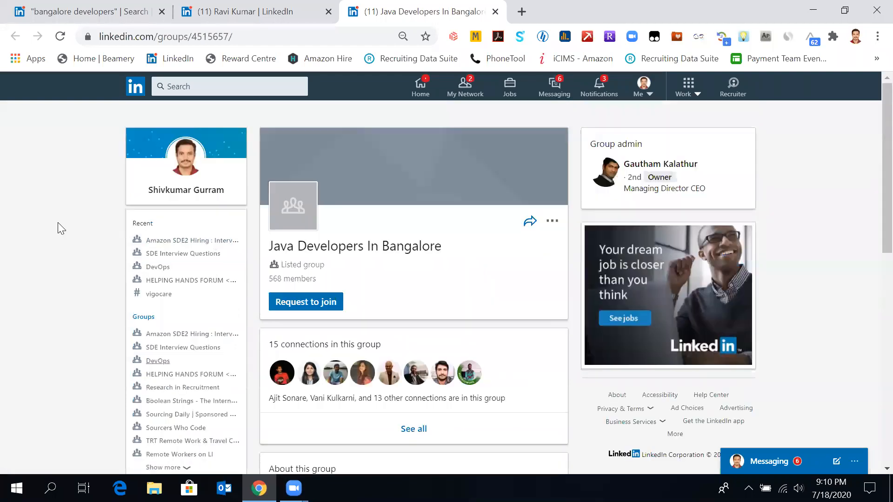
- Return to the LinkedIn home feed, start a search limited to jobs and view all the job filters
click(424, 84)
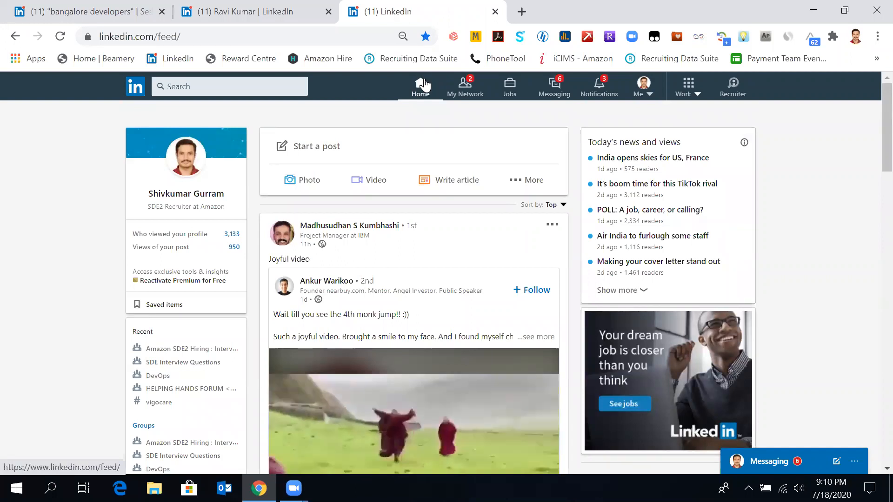
click(208, 86)
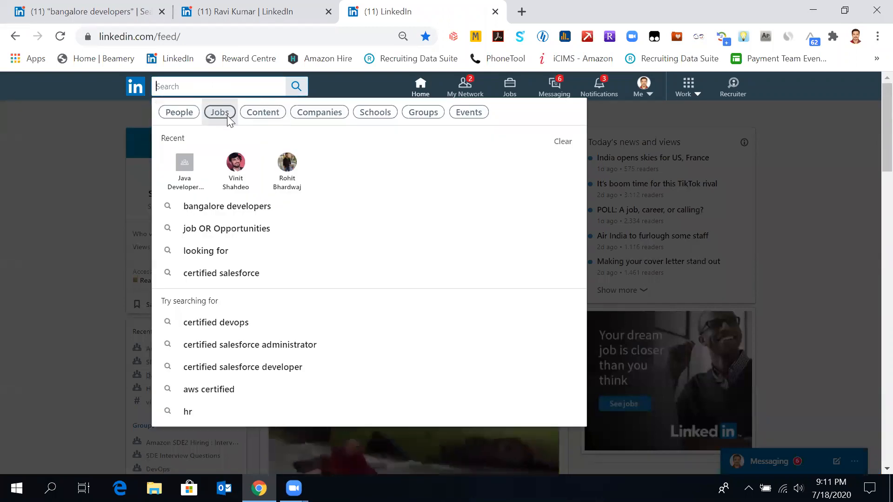
click(227, 115)
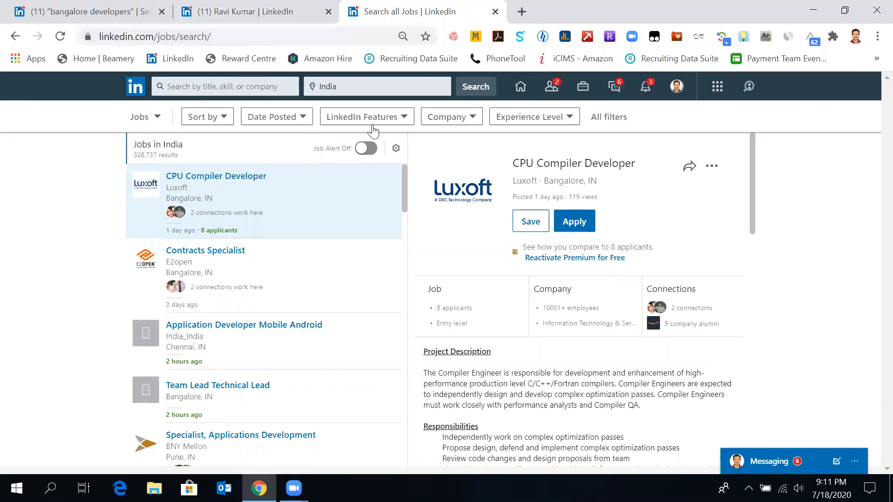
click(605, 121)
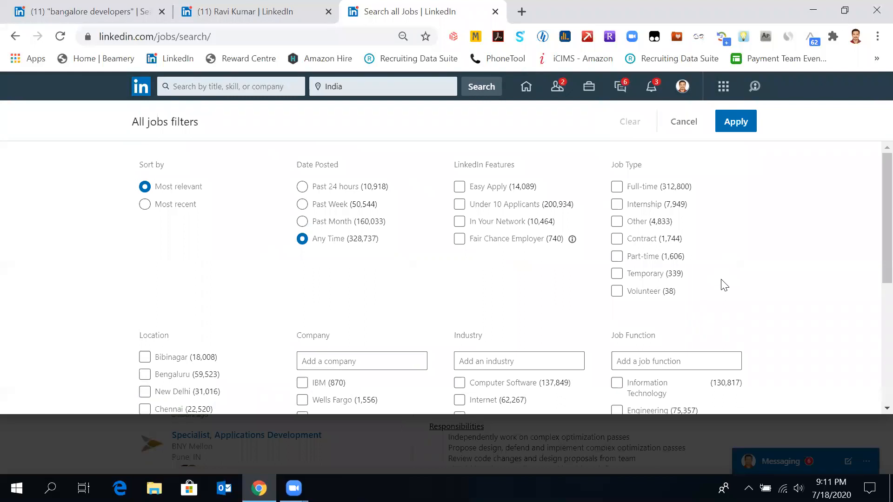
- Go back to the LinkedIn home feed, start a people search and view all the people filters
click(140, 89)
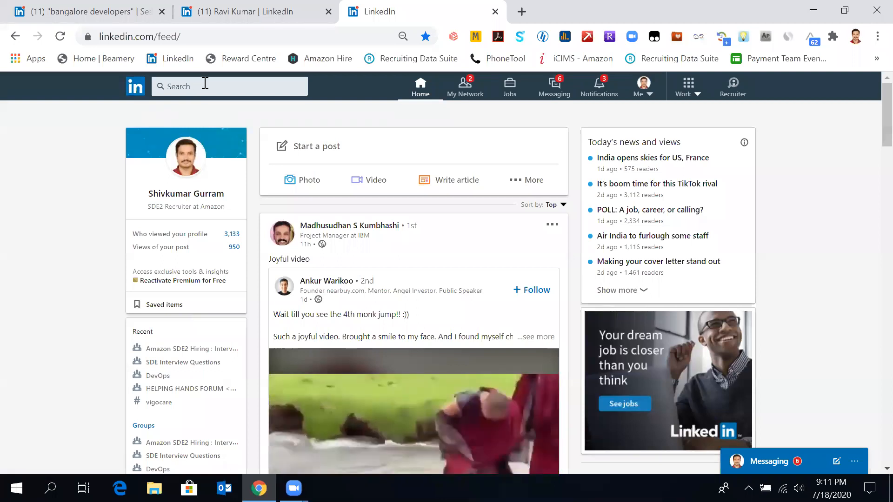
click(205, 84)
click(181, 112)
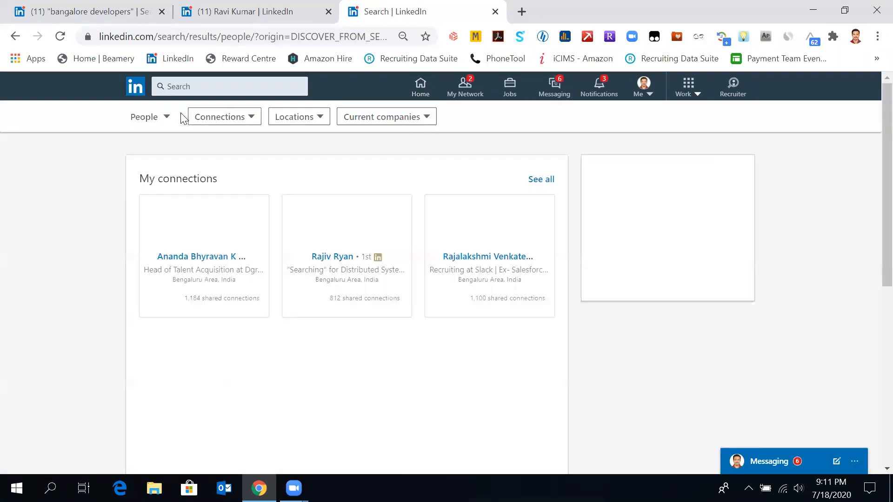
click(463, 118)
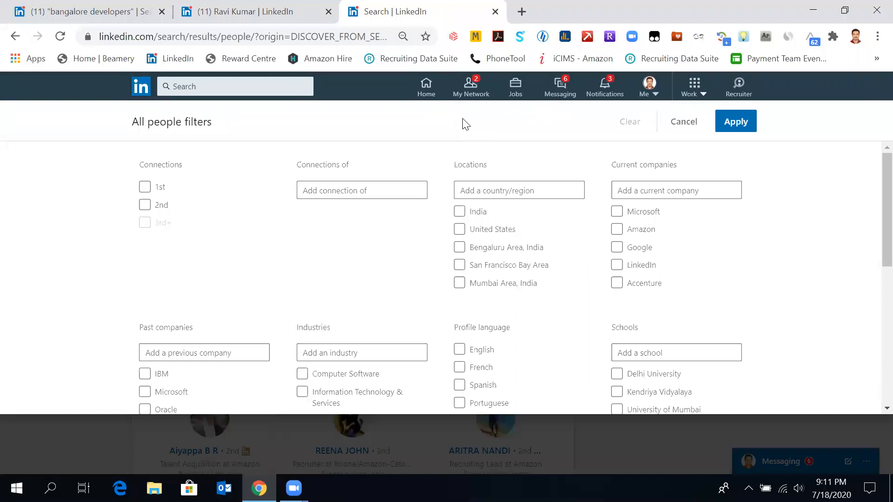
- Start a Google query in a new browser tab with the site restriction "site:linkedin.com/in"
click(523, 11)
text(site)
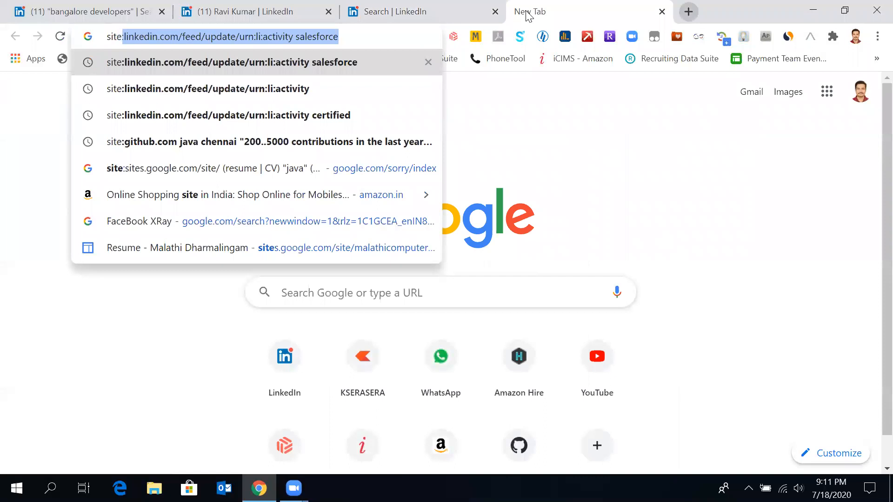
text(:)
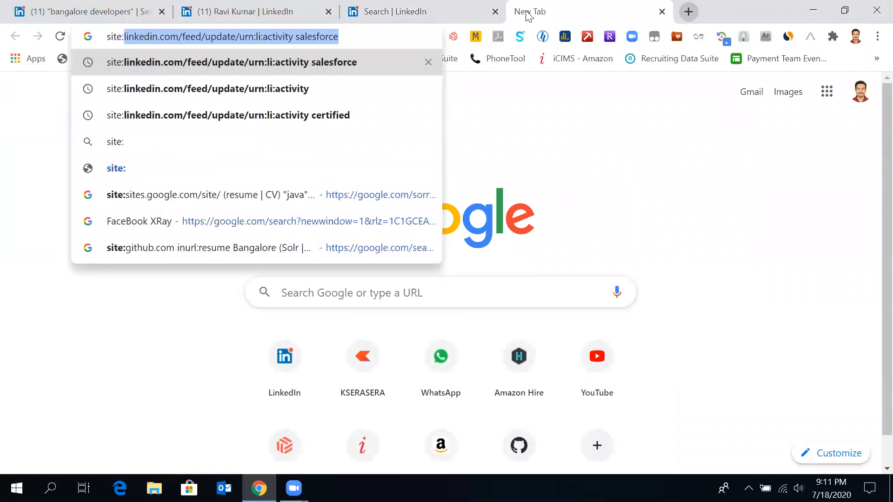
text(linkedin)
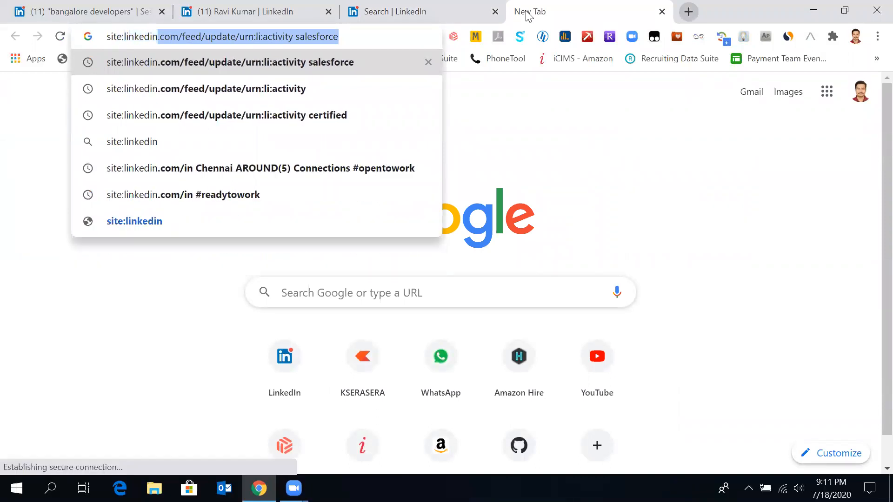
text(..com)
key(BackSpace)
key(BackSpace)
key(BackSpace)
key(BackSpace)
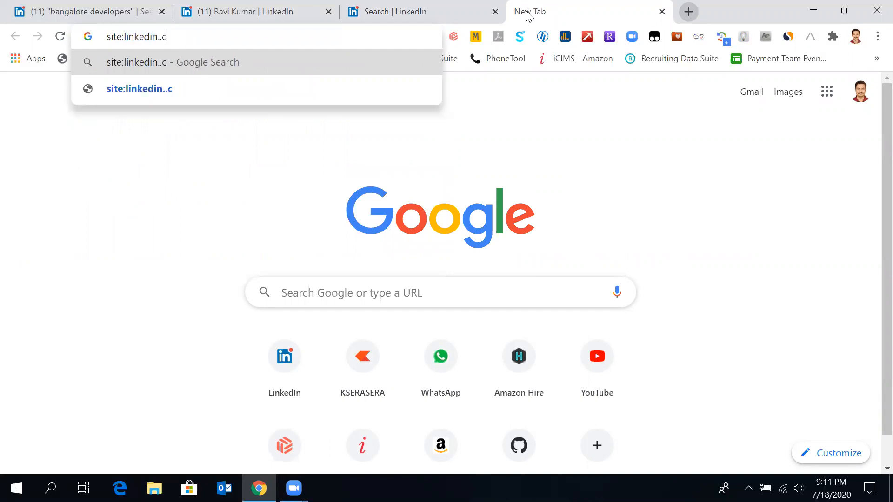
text(com)
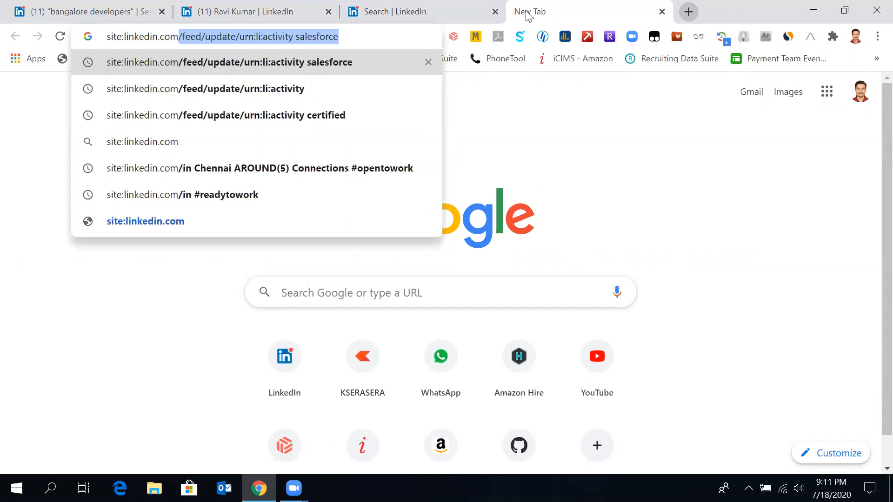
text(/)
key(Delete)
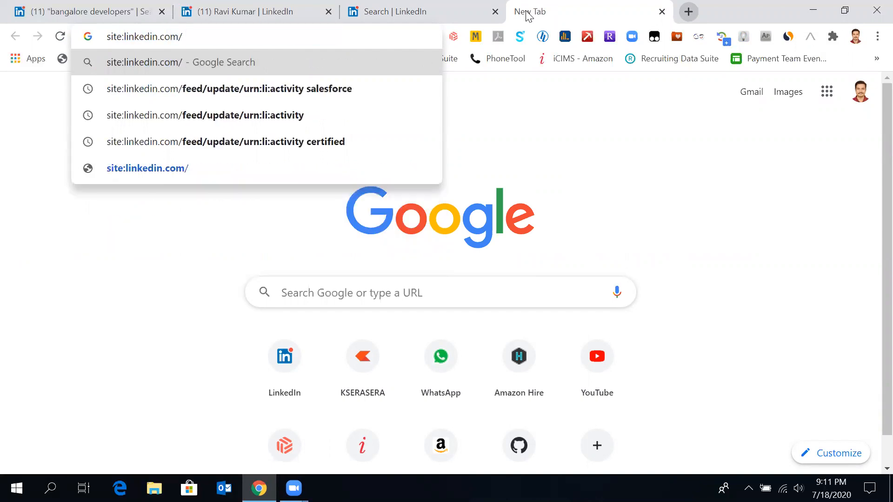
text(in )
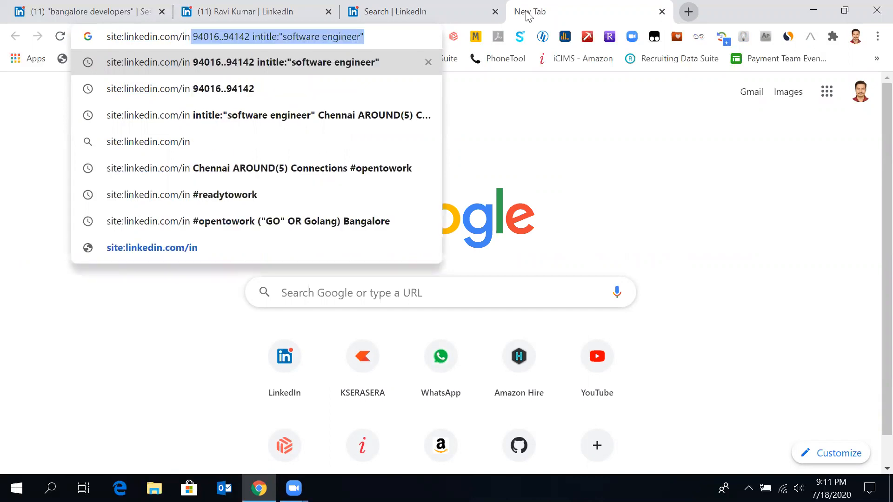
text("software)
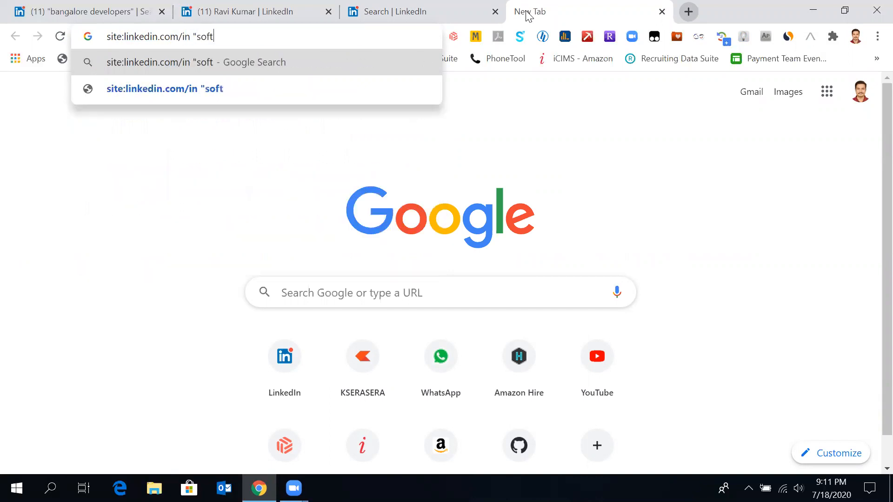
key(BackSpace)
key(BackSpace)
key(BackSpace)
key(BackSpace)
key(BackSpace)
key(BackSpace)
key(BackSpace)
key(BackSpace)
key(BackSpace)
key(BackSpace)
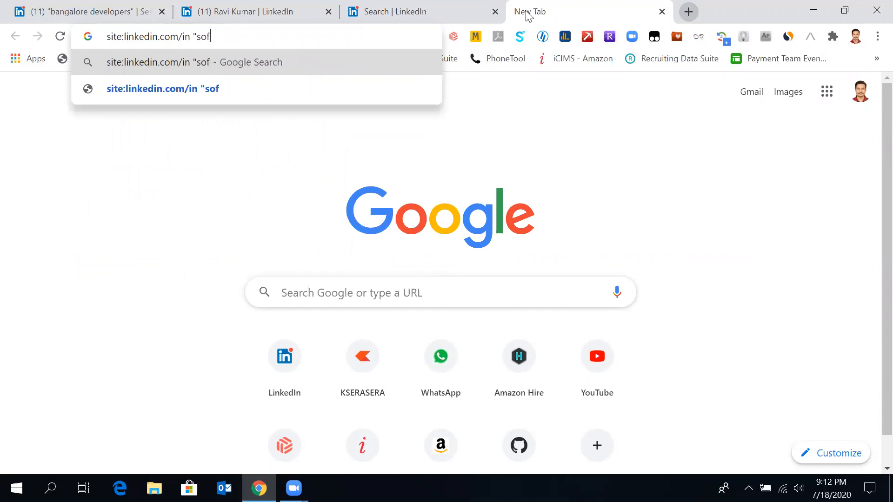
- Complete the site query with "scientist adobe Bengaluru AROUND(5) connections" and run the Google search
text(sci)
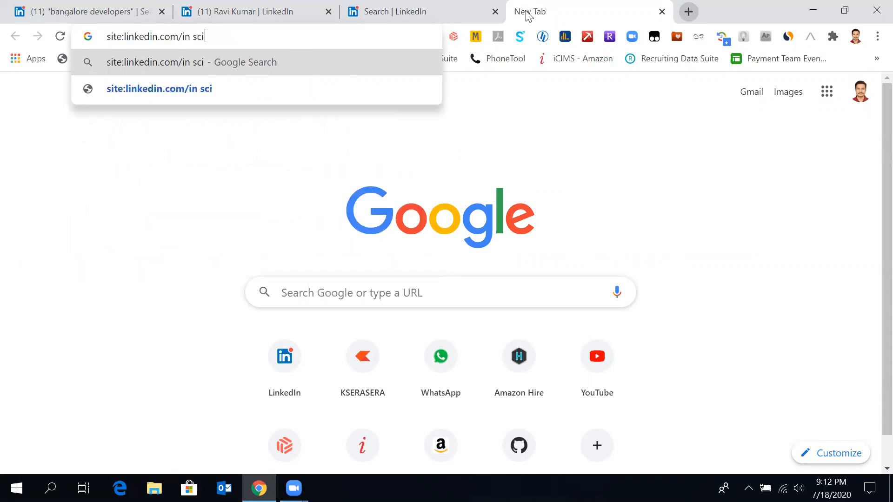
text(entist )
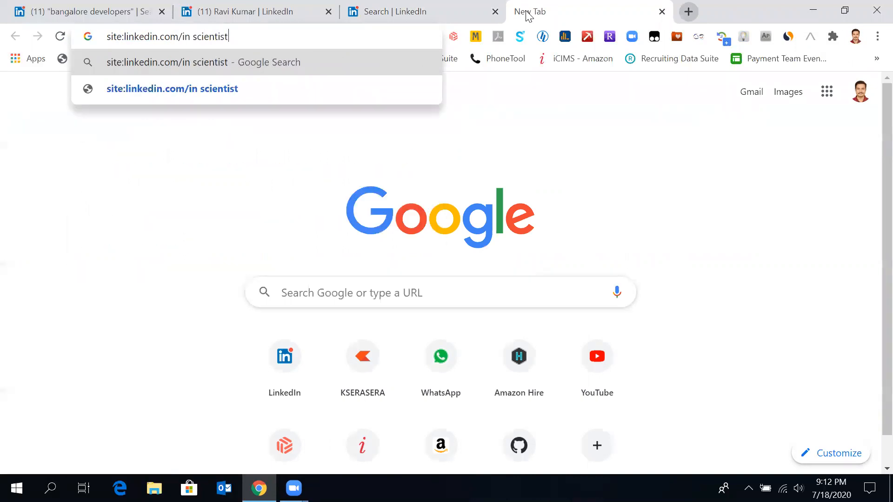
text(adobe)
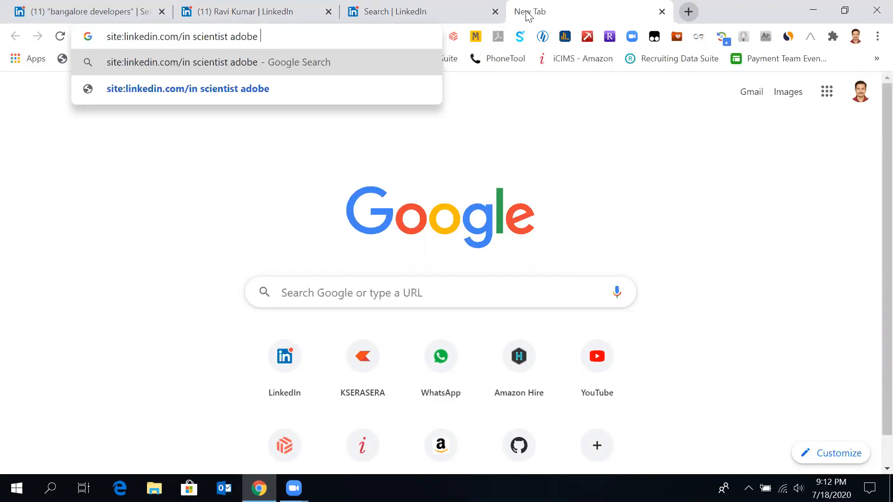
text(Bengaluru AROUD)
key(BackSpace)
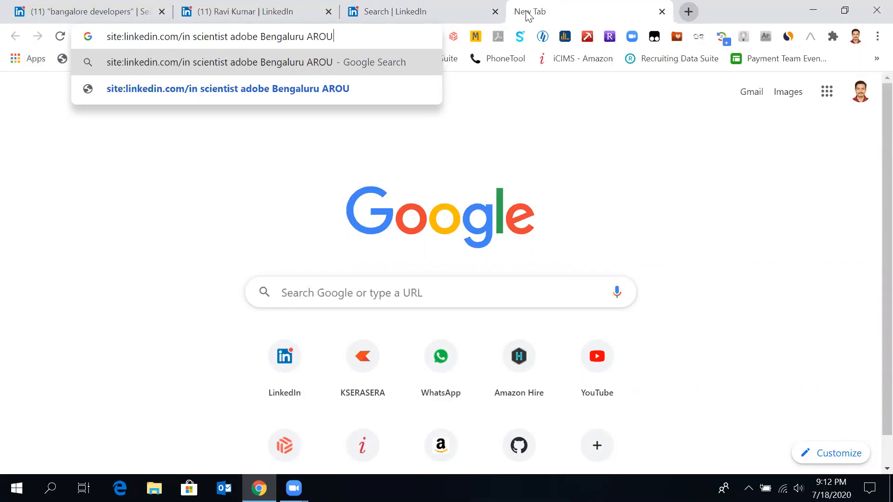
text(ND()
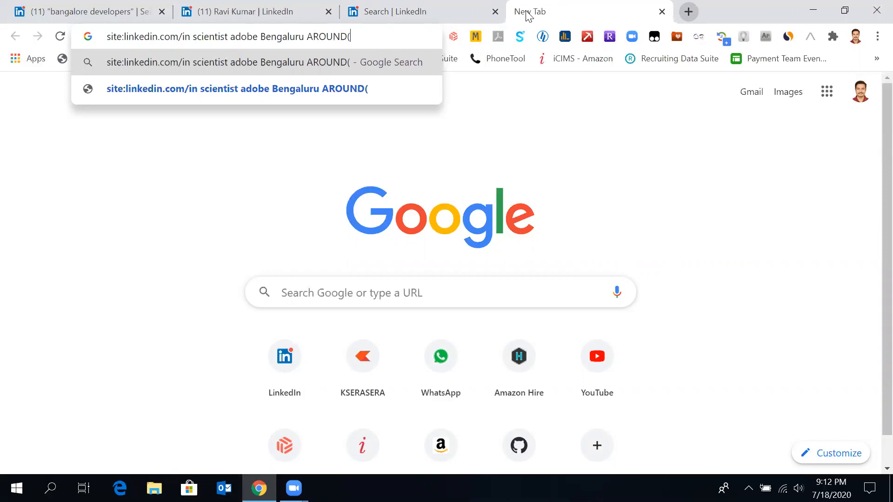
text(5))
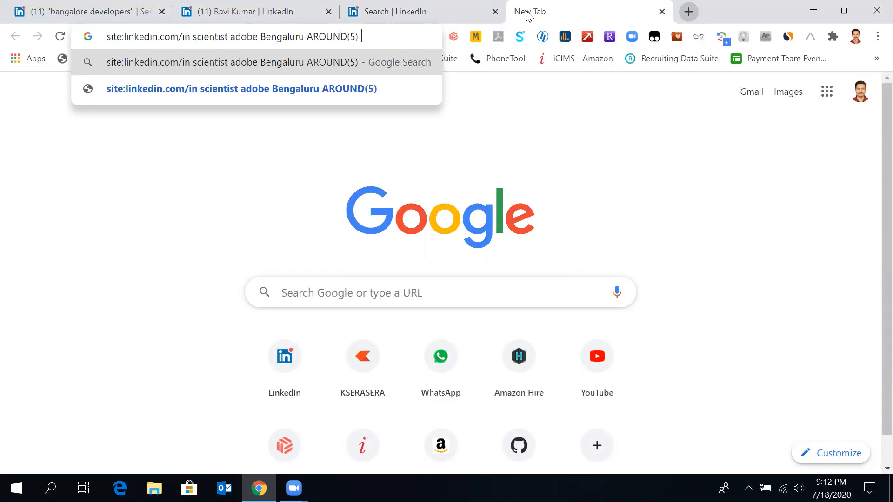
text( connections)
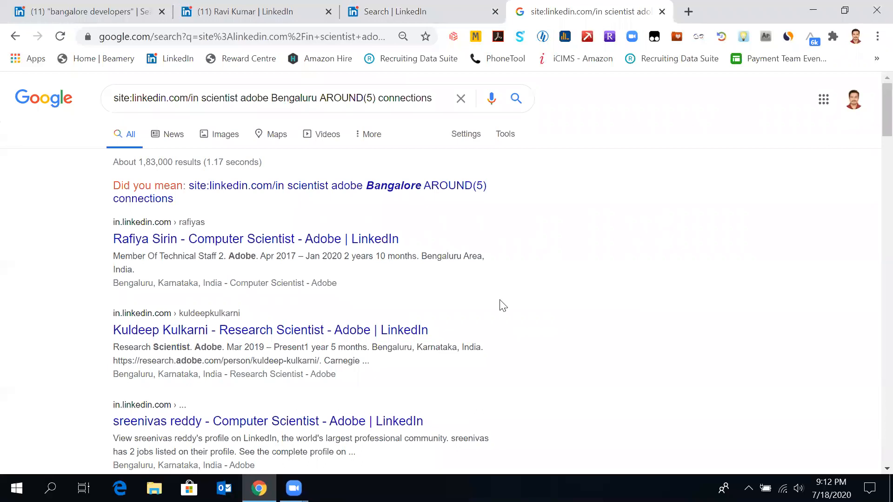
- Look through the Google results for Adobe scientists in Bengaluru and copy the full search query
scroll(503, 306, down, 5)
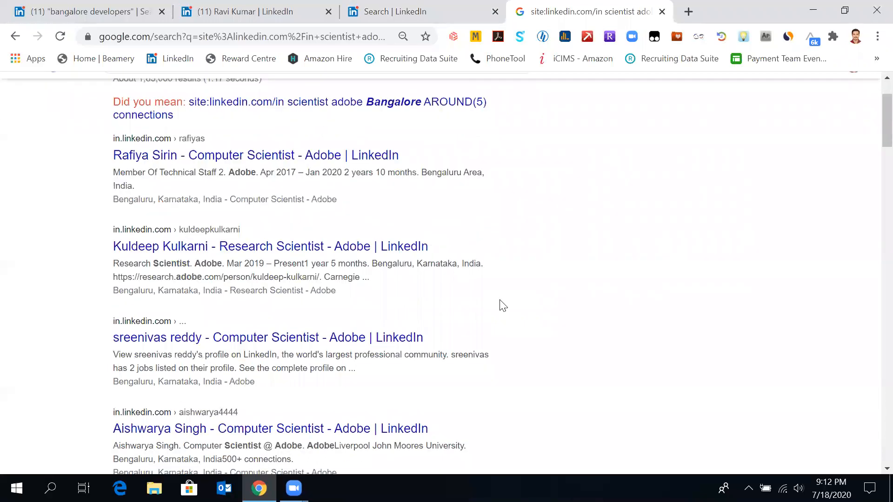
scroll(503, 306, down, 15)
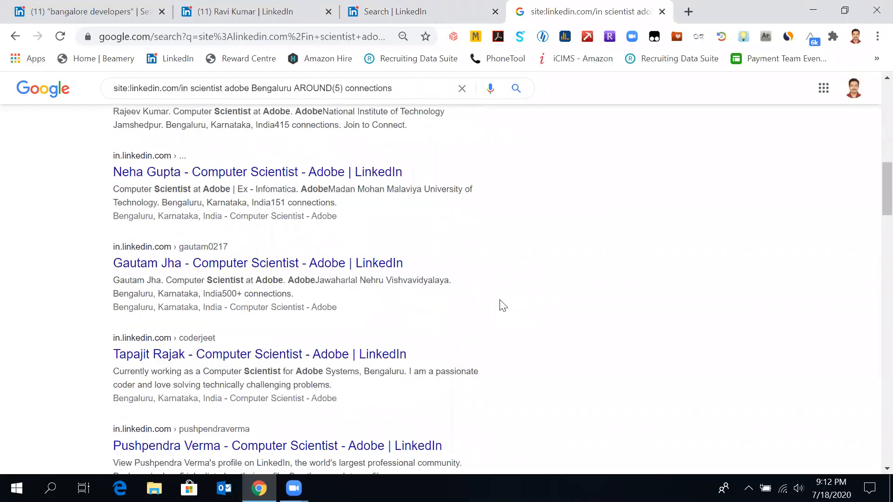
scroll(503, 306, down, 15)
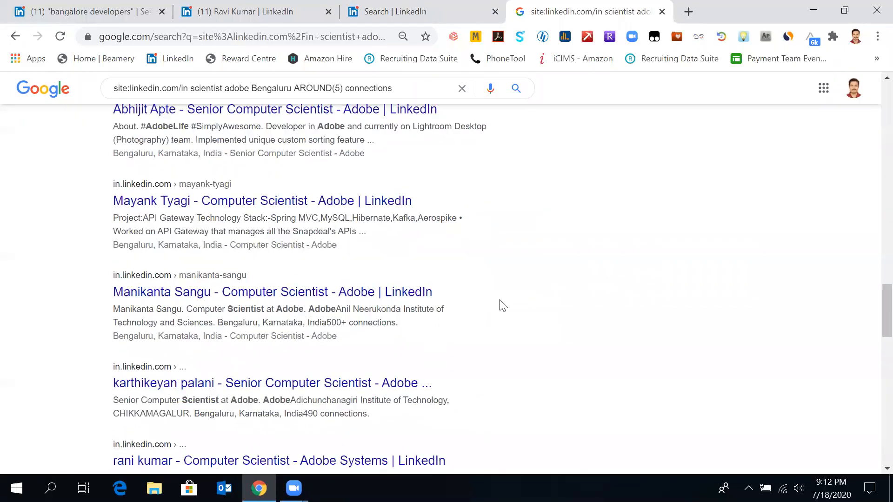
scroll(503, 305, down, 4)
scroll(502, 306, up, 20)
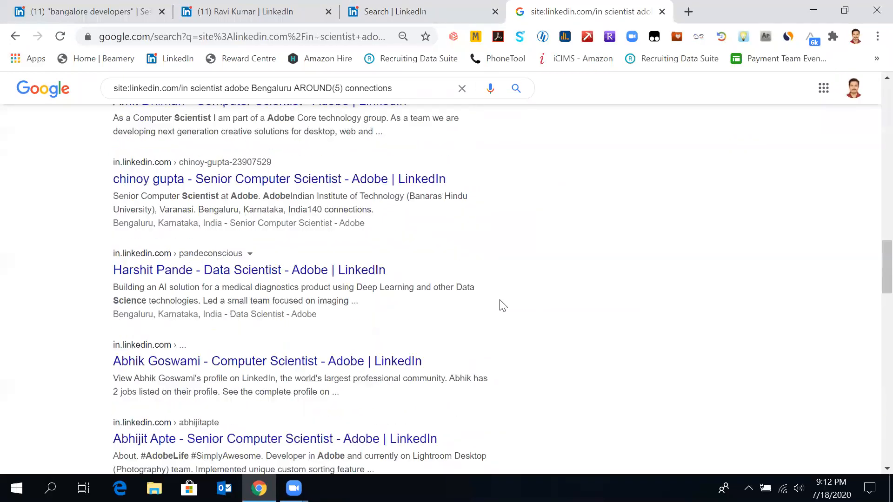
scroll(503, 305, up, 8)
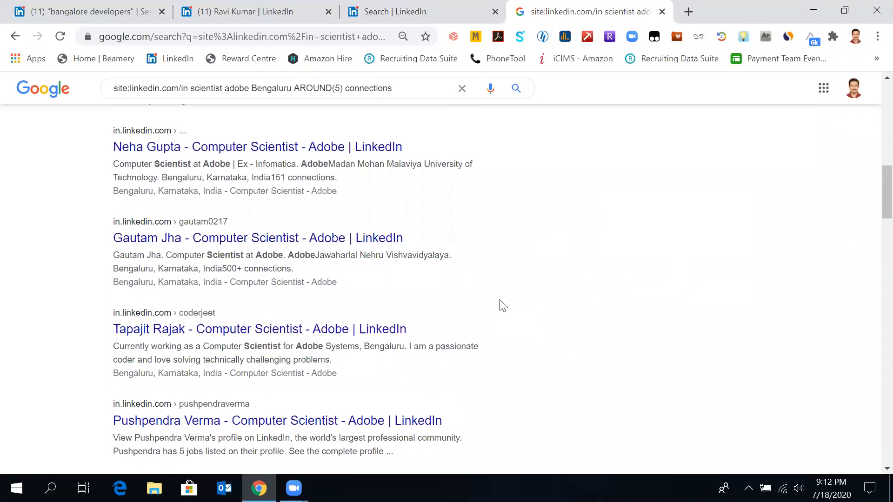
triple_click(304, 97)
key(ctrl+c)
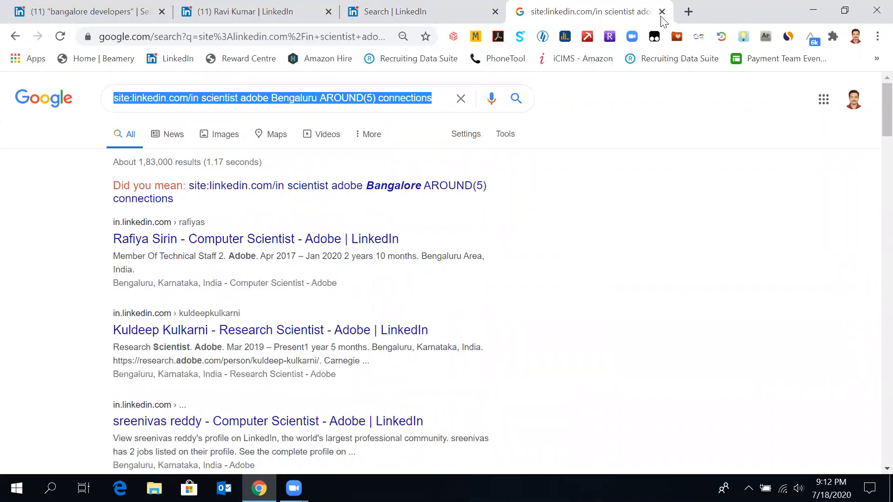
- Run a Google search for "google search alert to email" in a new browser tab
click(684, 13)
text(go)
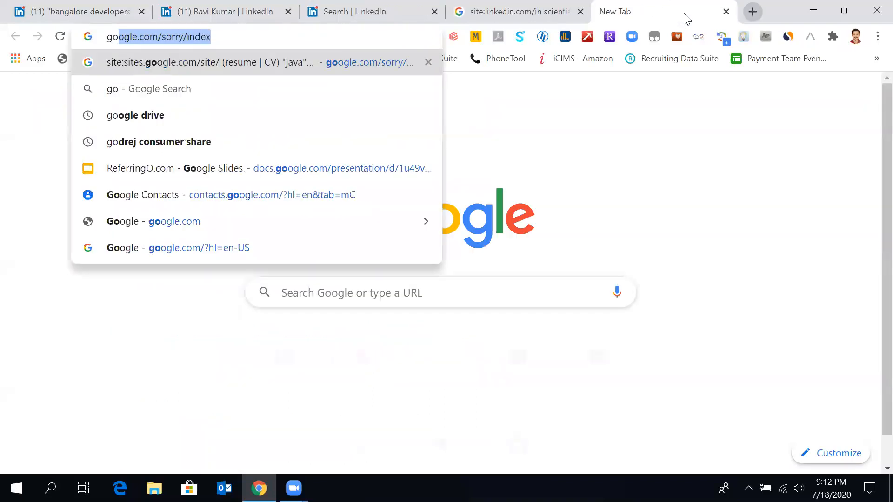
text(ogle sea)
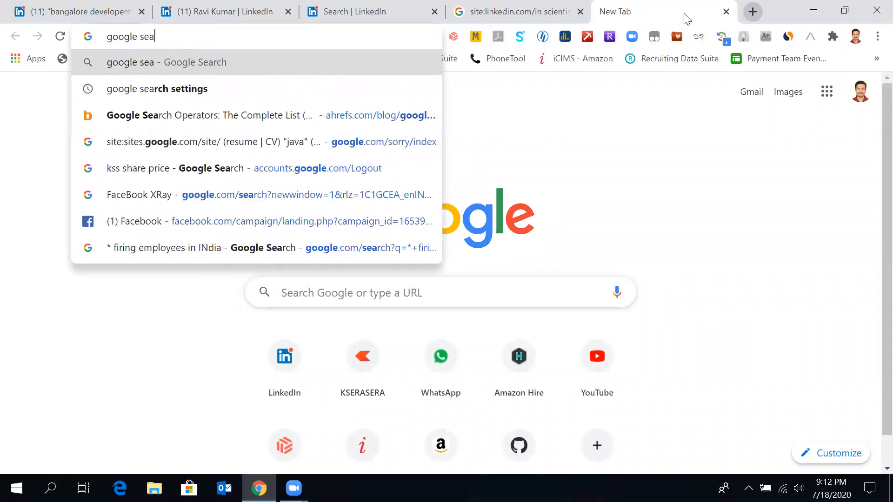
key(Down)
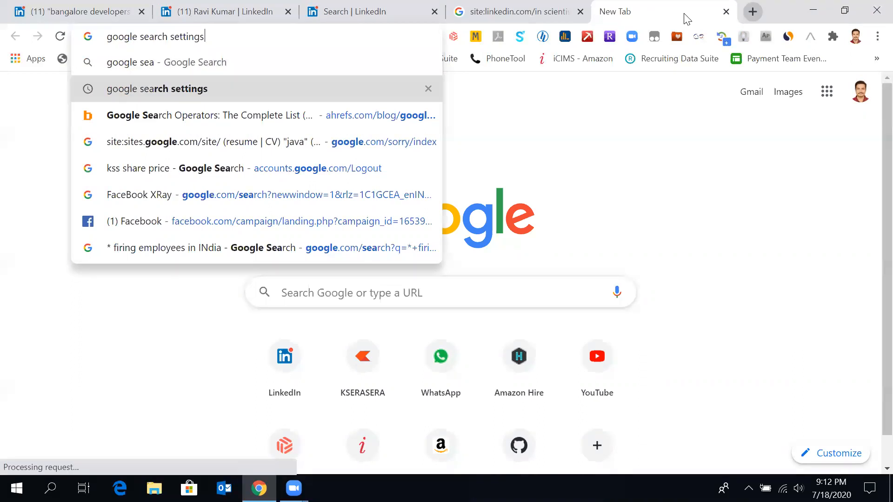
key(BackSpace)
key(BackSpace)
key(BackSpace)
key(BackSpace)
key(BackSpace)
key(BackSpace)
key(BackSpace)
key(BackSpace)
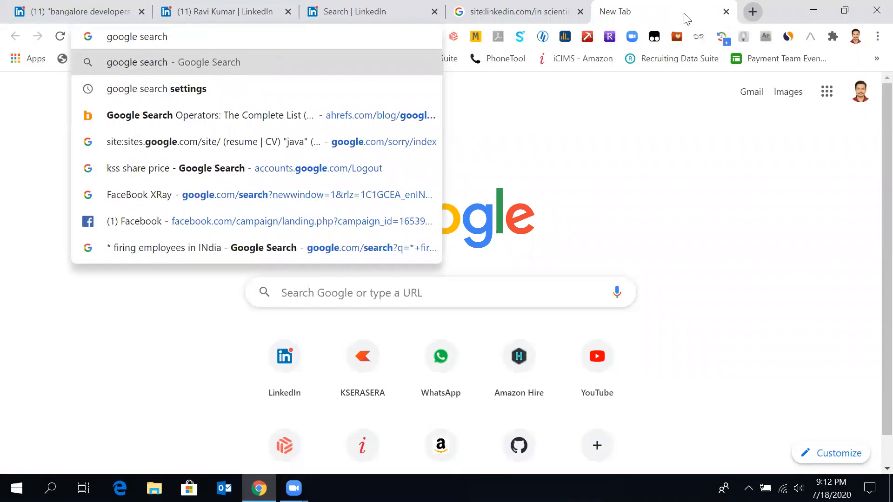
text(al)
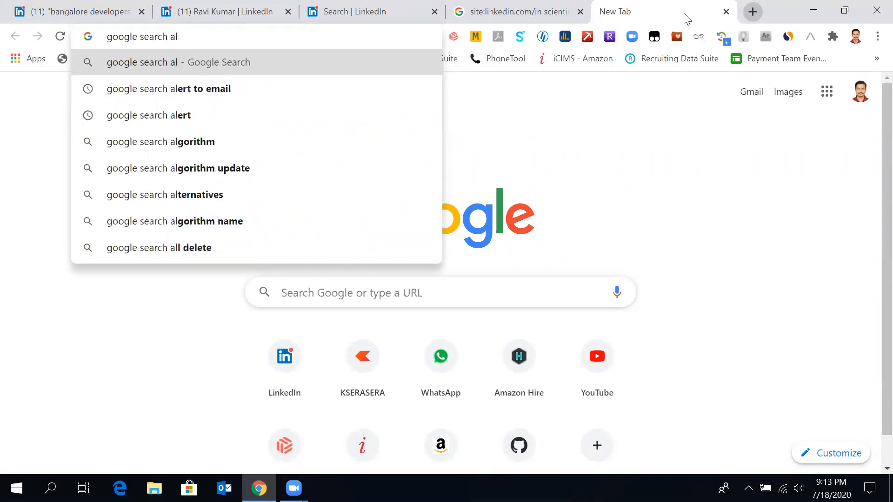
key(Down)
key(Return)
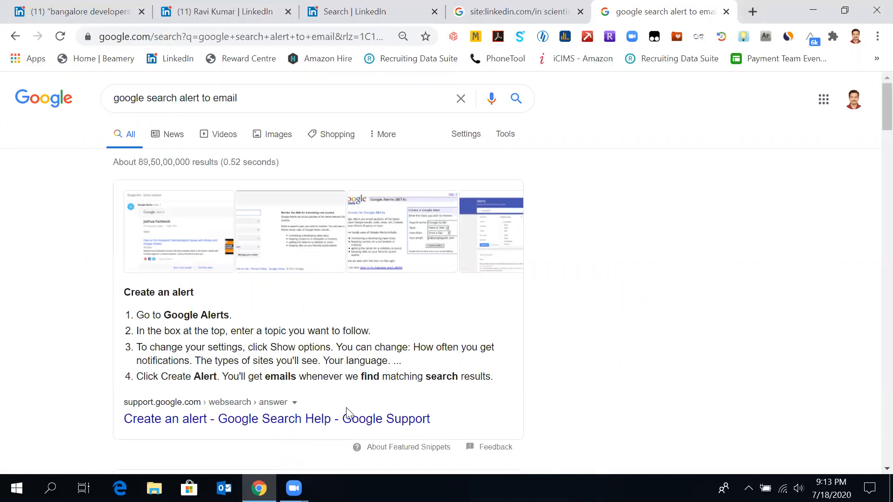
- Open Google's "Create an alert" help article in a separate tab and follow its link to Google Alerts
right_click(344, 417)
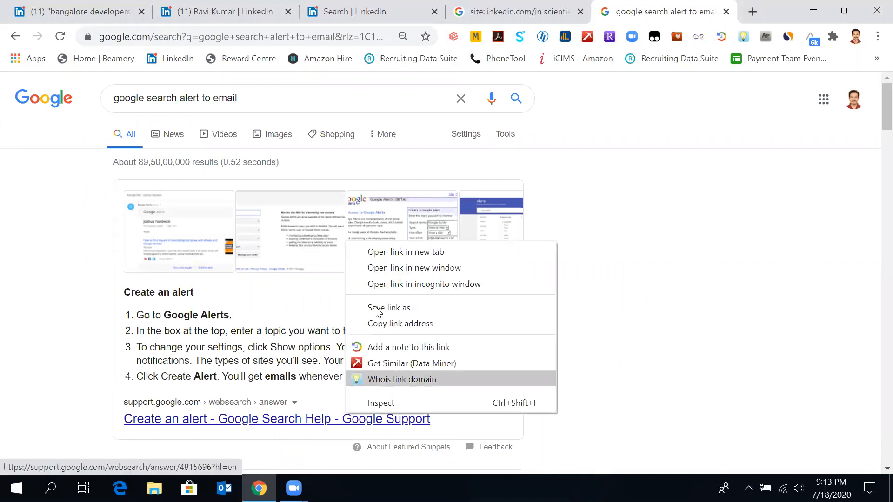
click(385, 252)
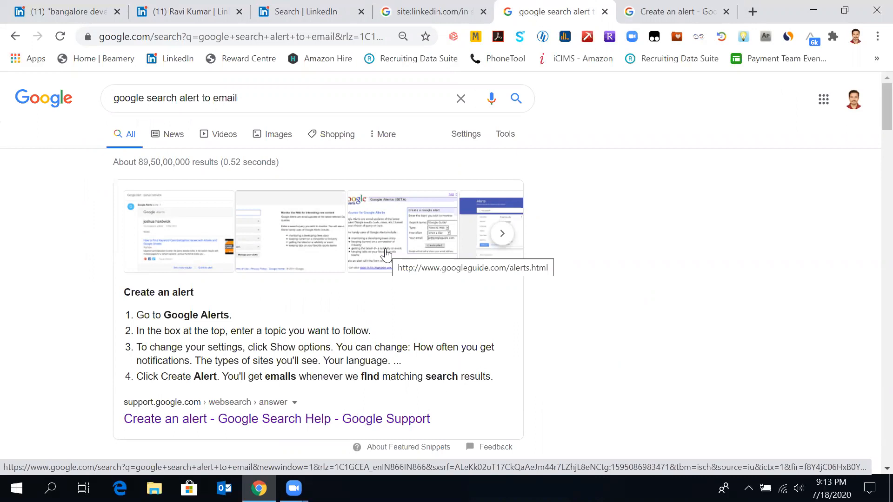
click(670, 12)
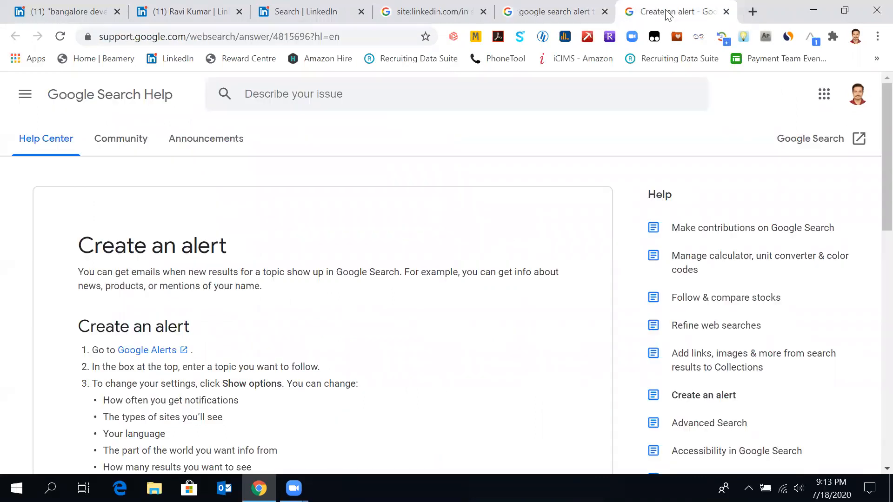
scroll(326, 363, down, 2)
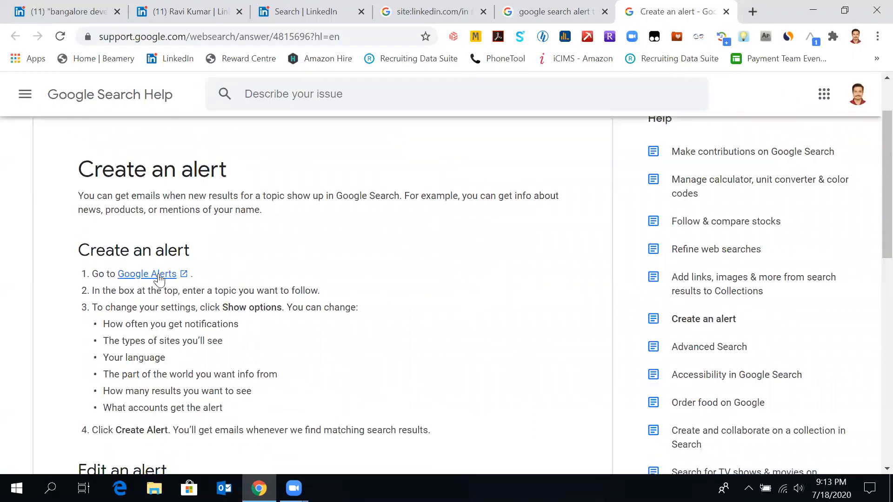
click(159, 277)
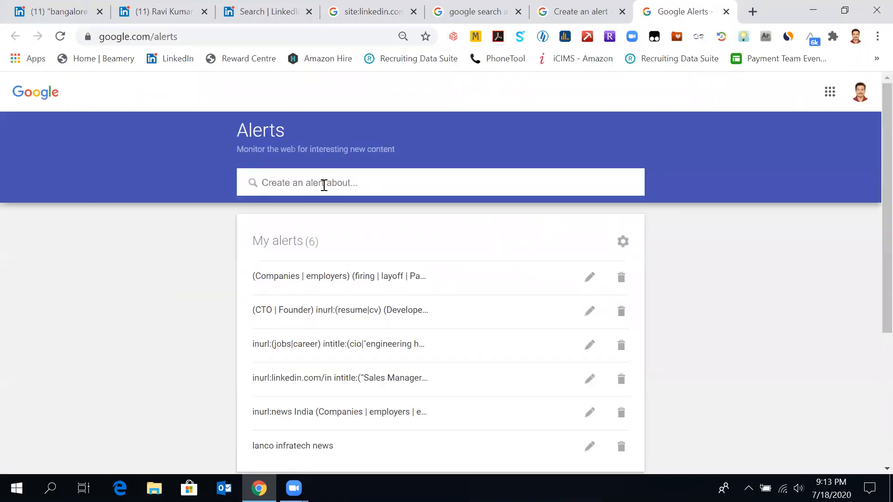
- Create an alert for the copied query "site:linkedin.com/in scientist adobe Bengaluru AROUND(5) connections" with the frequency As-it-happens
scroll(372, 389, down, 1)
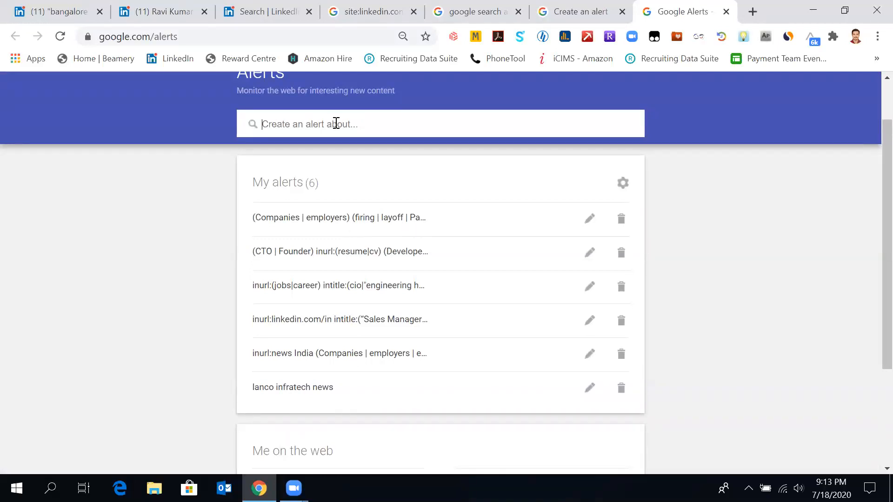
key(ctrl+v)
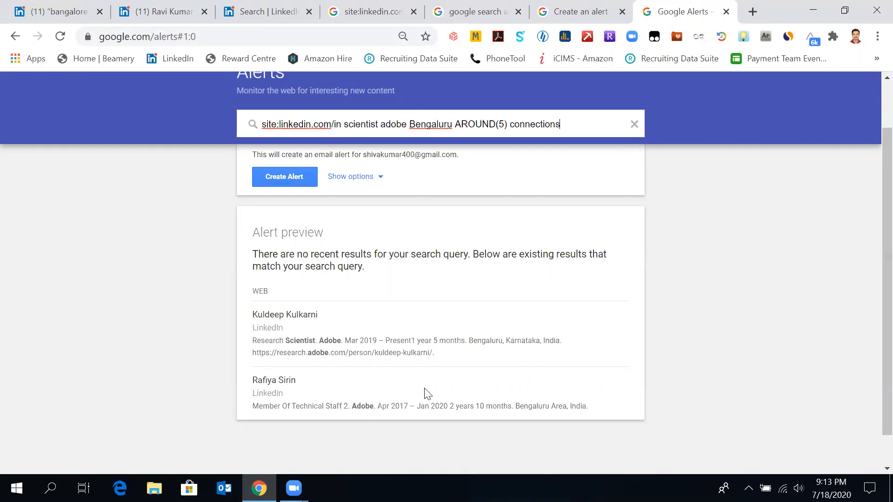
click(375, 178)
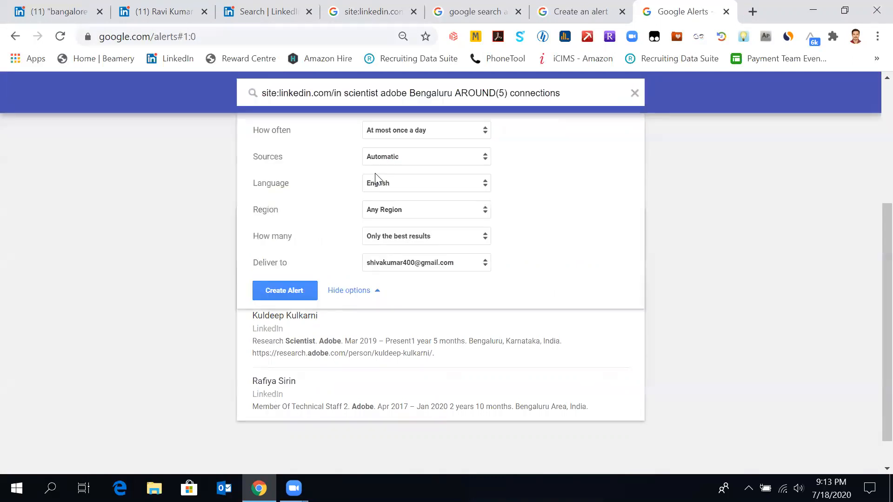
click(461, 136)
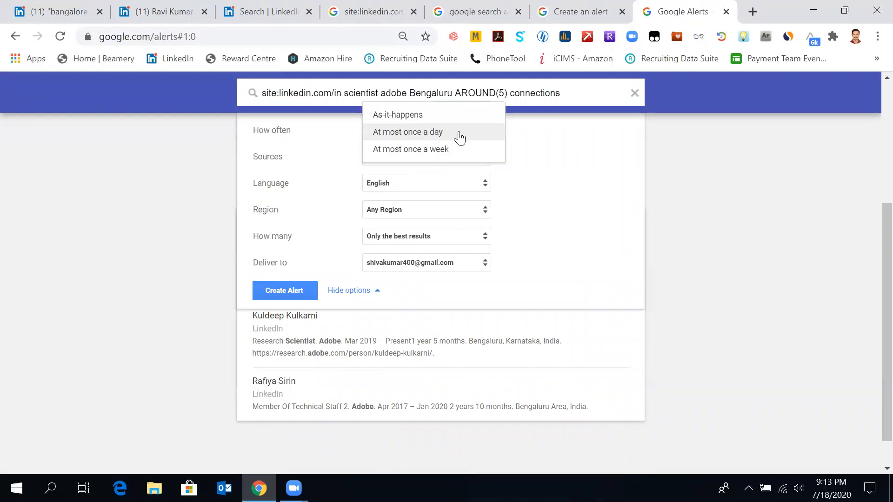
click(438, 115)
click(287, 293)
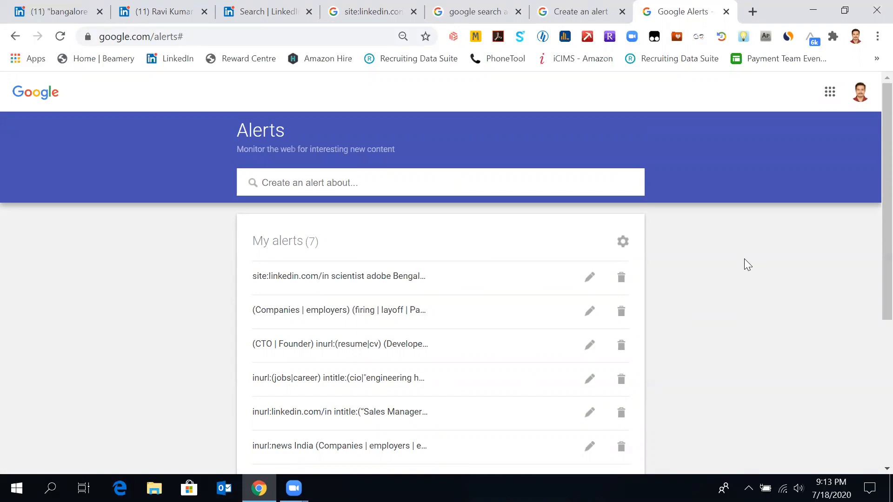
click(264, 11)
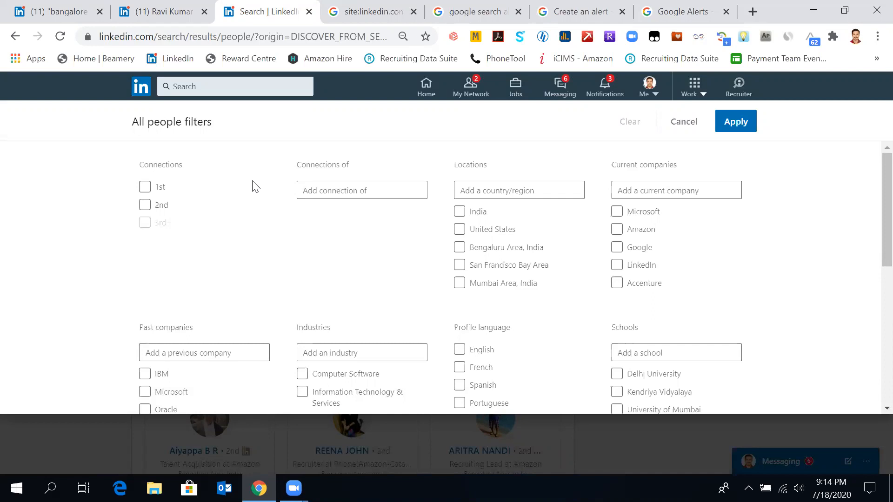
click(663, 12)
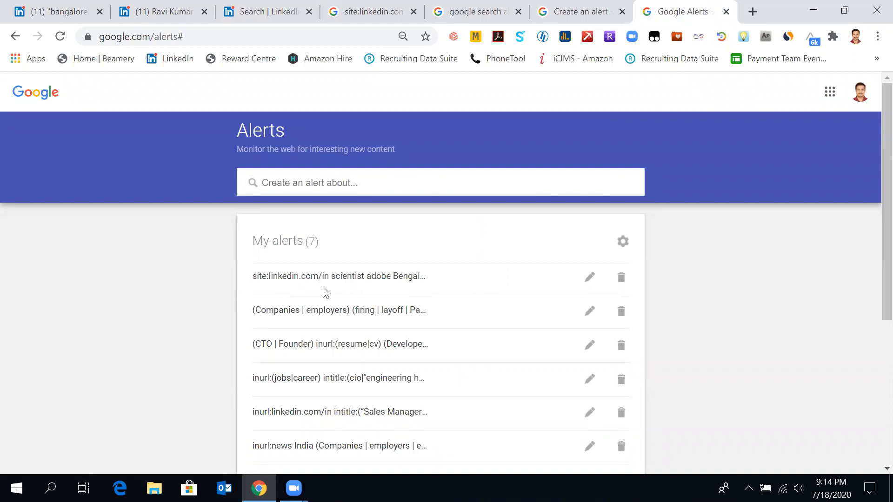
- Search Google for "gmail" in a new browser tab and open the Gmail inbox from the results
click(752, 11)
text(gm)
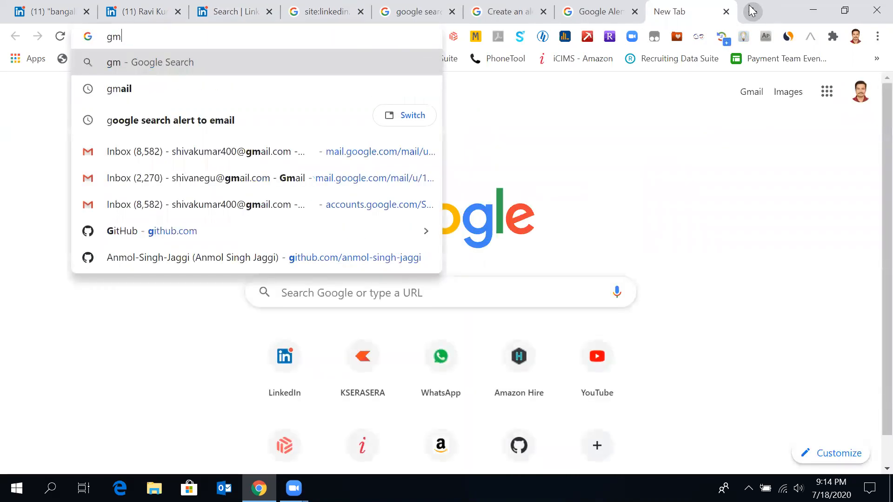
key(Down)
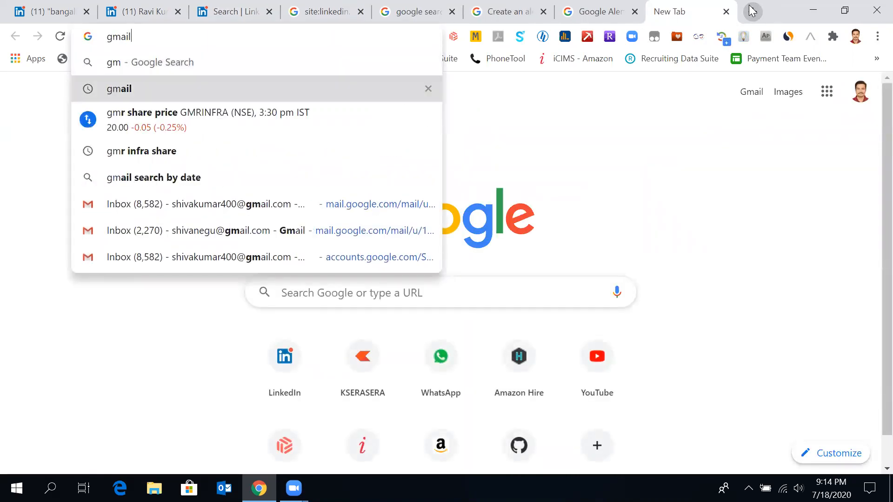
key(Return)
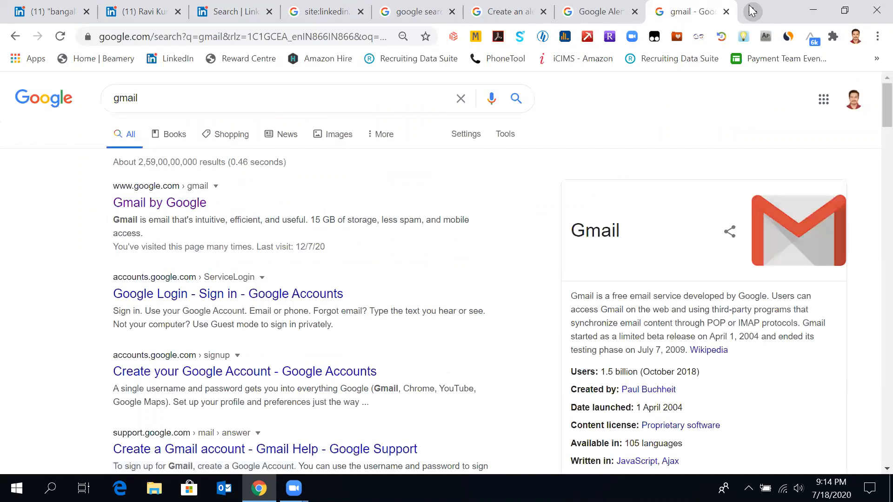
click(162, 203)
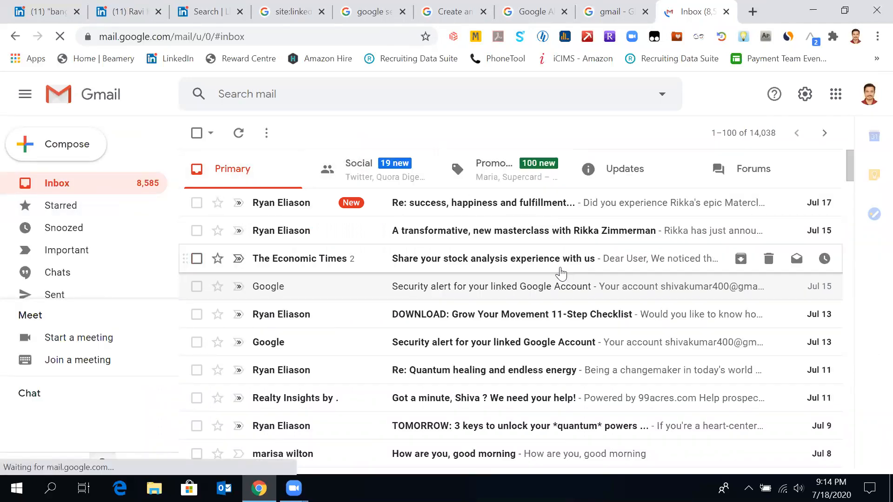
- Open the Google Alerts email about Indian company layoffs from the Updates category and read through its news result
click(663, 173)
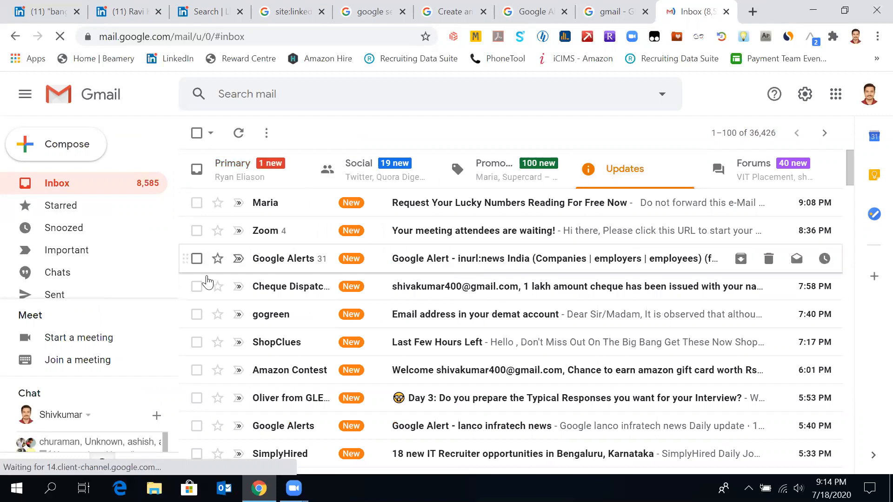
click(432, 263)
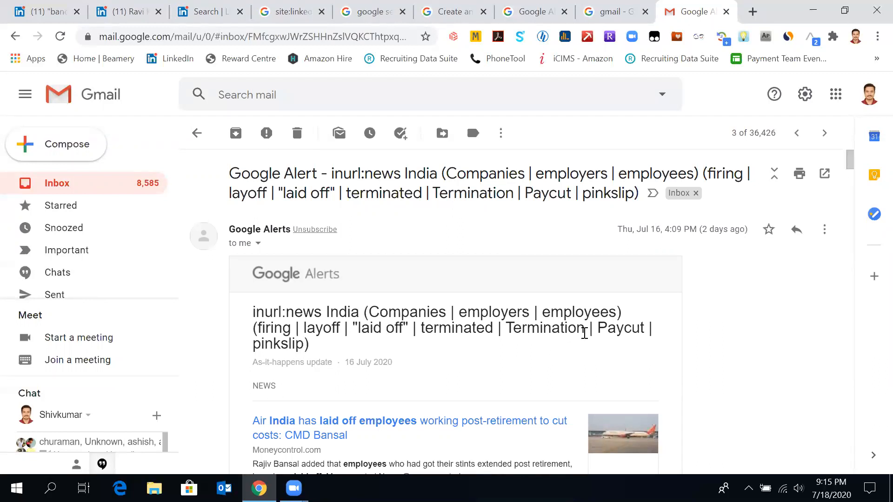
scroll(679, 337, down, 3)
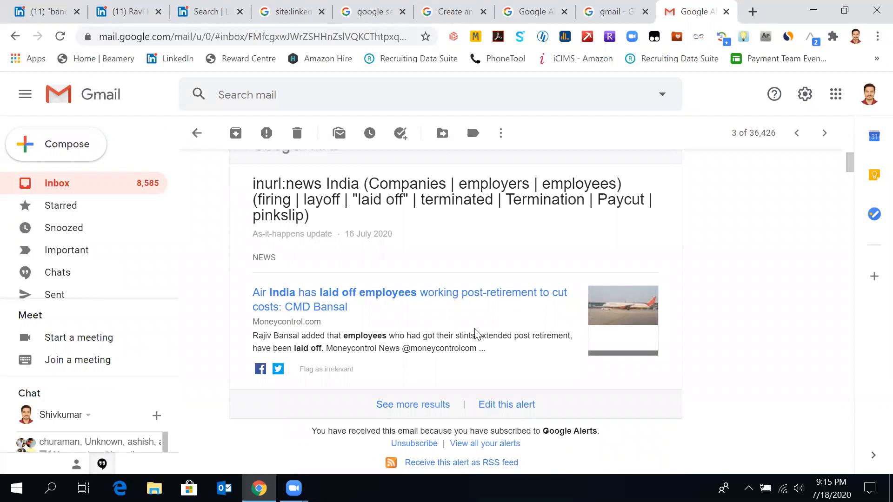
scroll(388, 263, up, 3)
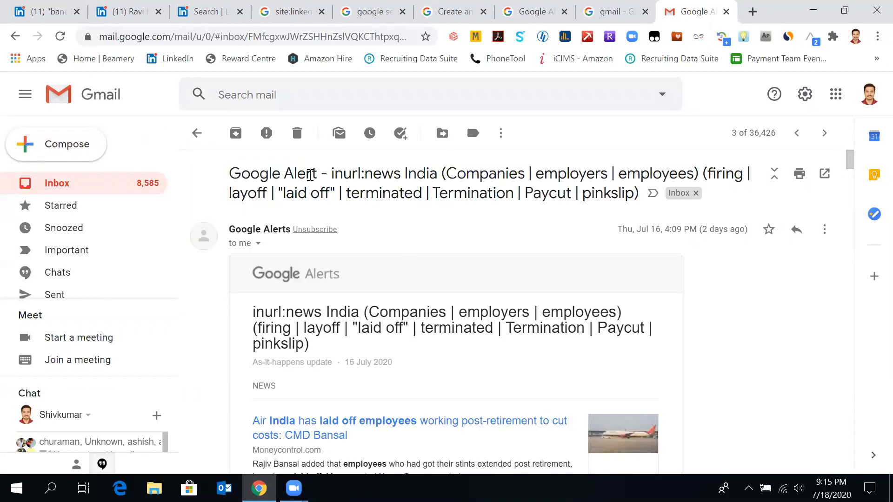
- Show the alert email's message details and copy the sender's email address
drag(317, 174, 228, 175)
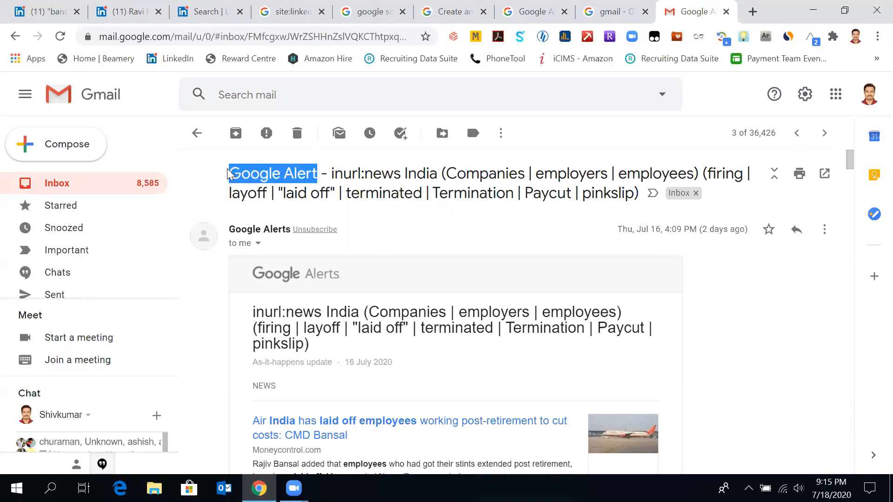
click(258, 244)
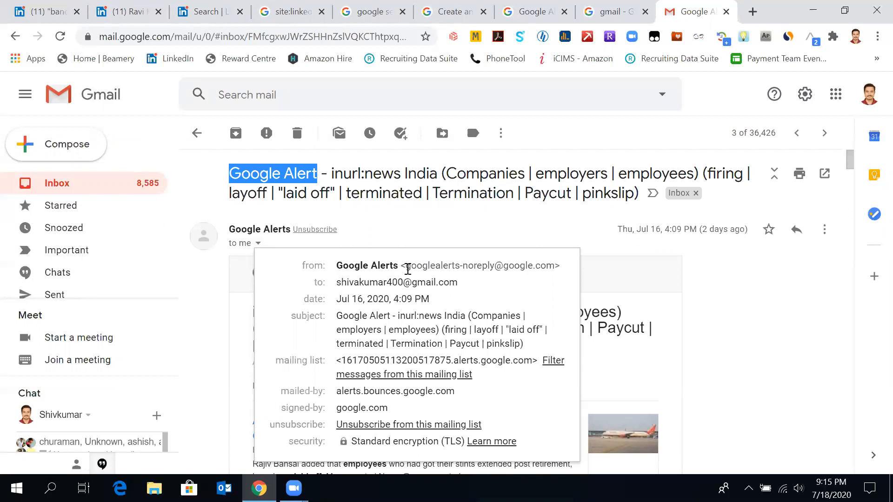
drag(408, 268, 554, 263)
key(ctrl+c)
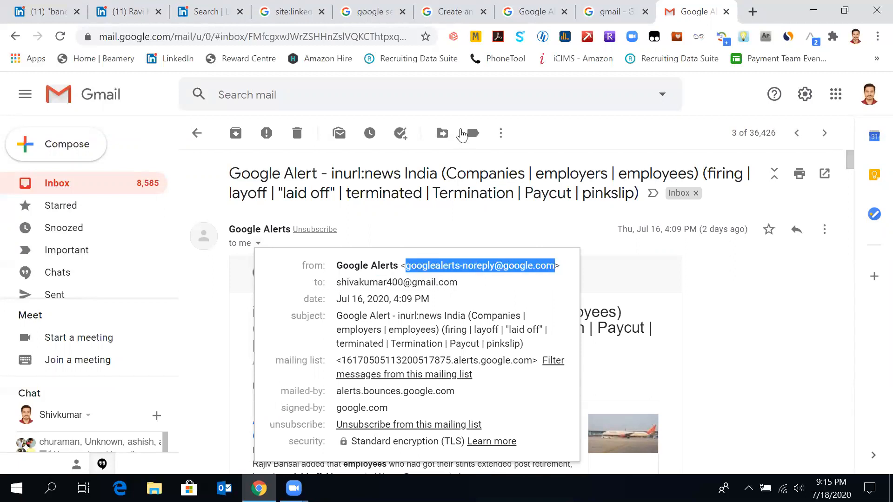
- Search the mailbox for all messages from the copied Google Alerts sender address and look down the list
click(442, 101)
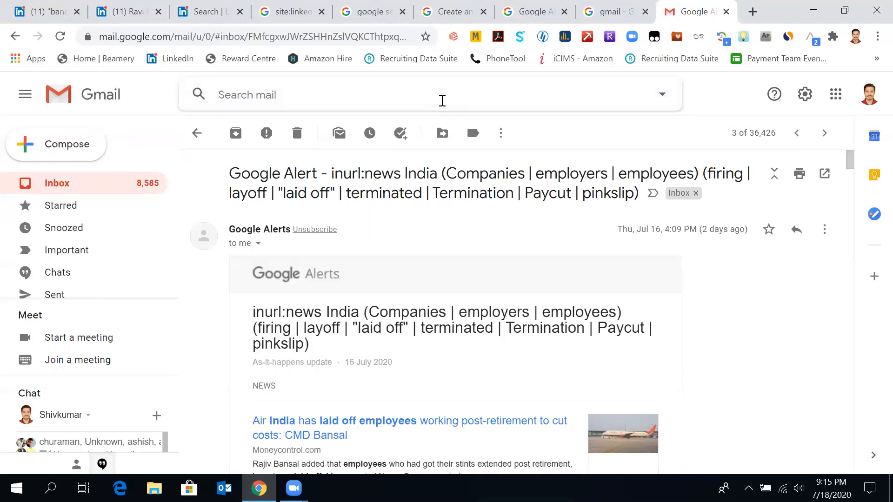
key(ctrl+v)
key(Return)
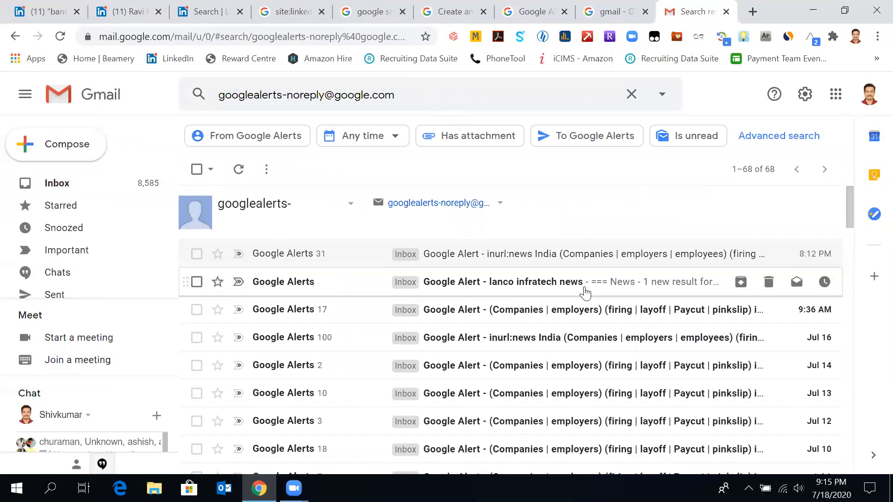
scroll(585, 291, down, 2)
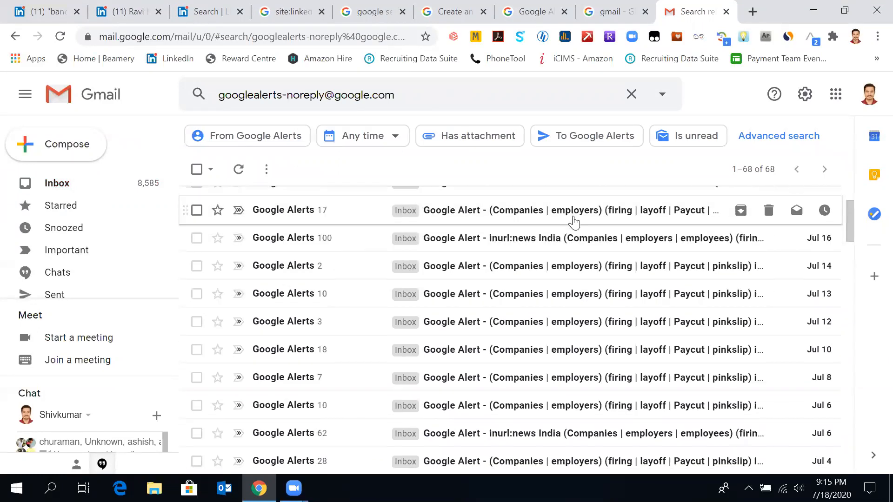
- Open the 9:36 AM "(Companies | employers)" layoff alert thread, read its news result and return to the search results
right_click(574, 220)
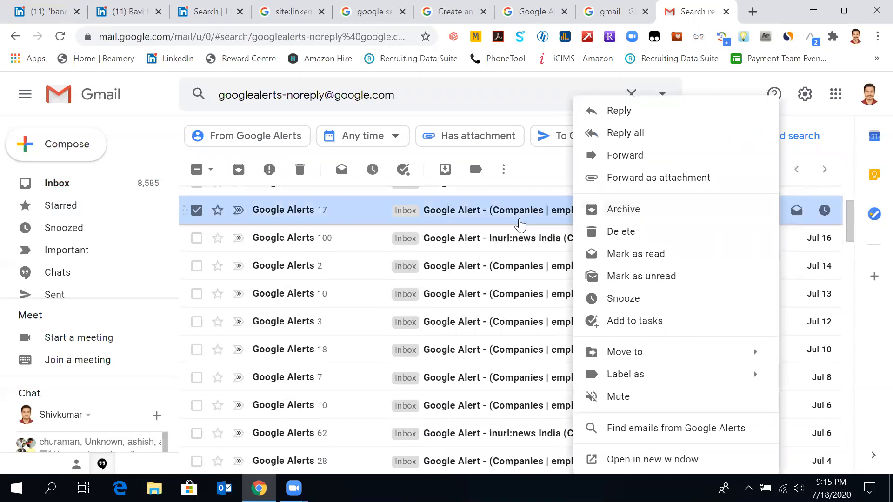
click(518, 218)
click(516, 219)
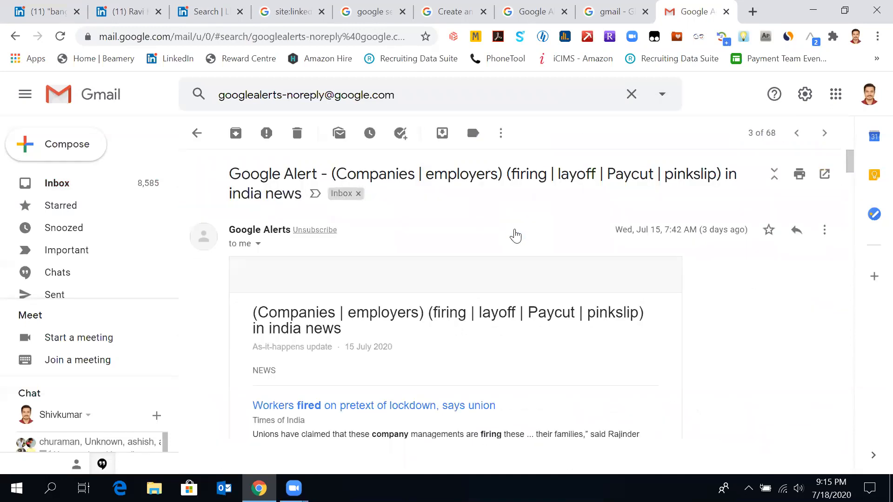
scroll(533, 276, down, 2)
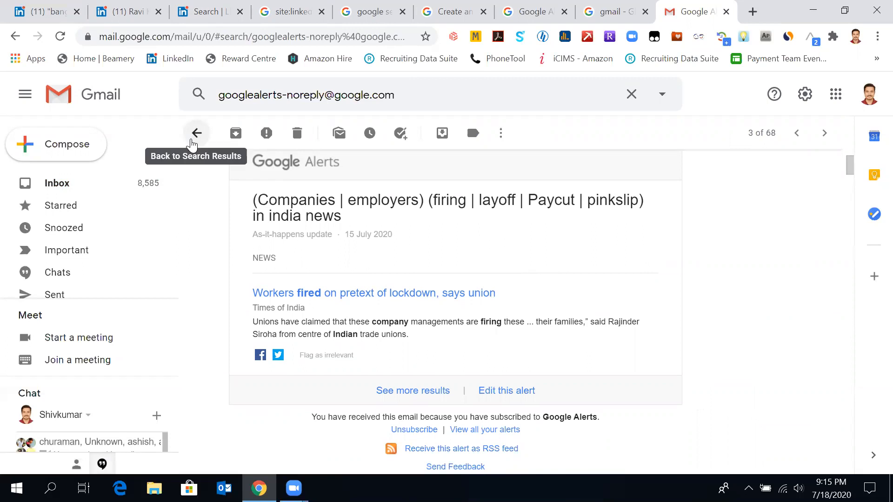
click(191, 139)
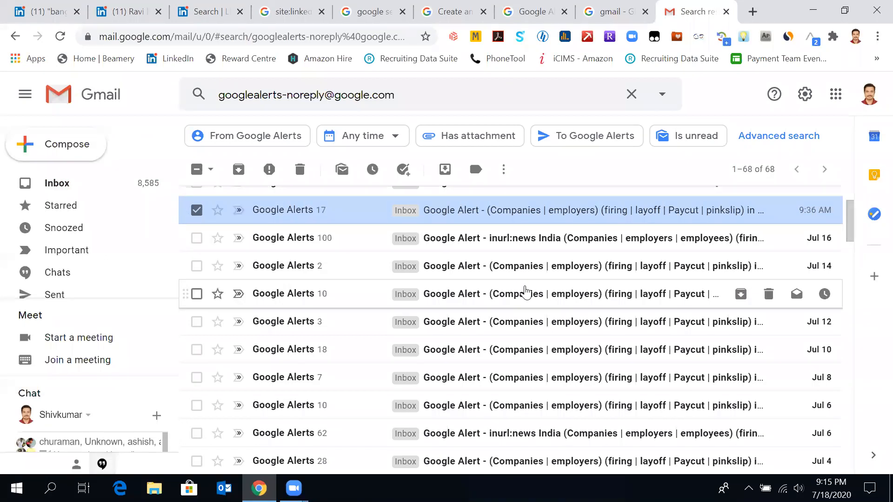
- Open the layoff alert threads dated Jul 13 and Jul 12 in turn and read their news results
click(525, 292)
scroll(525, 292, down, 3)
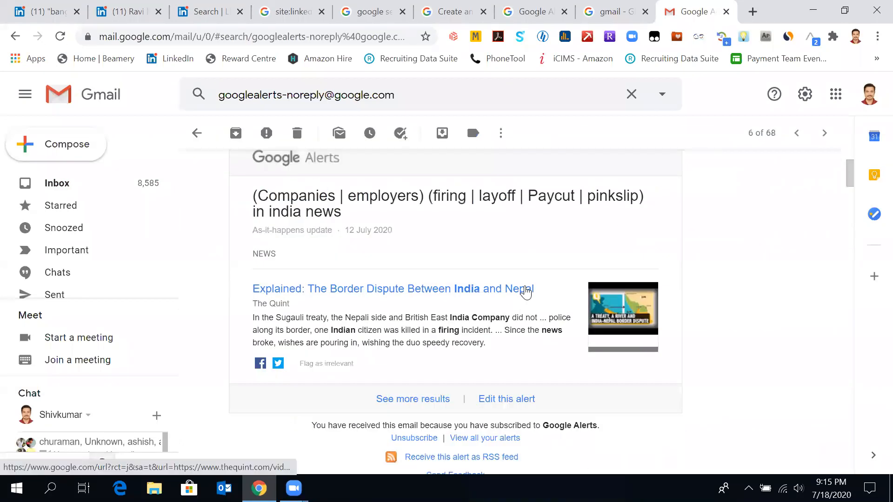
scroll(525, 292, down, 3)
scroll(525, 293, up, 5)
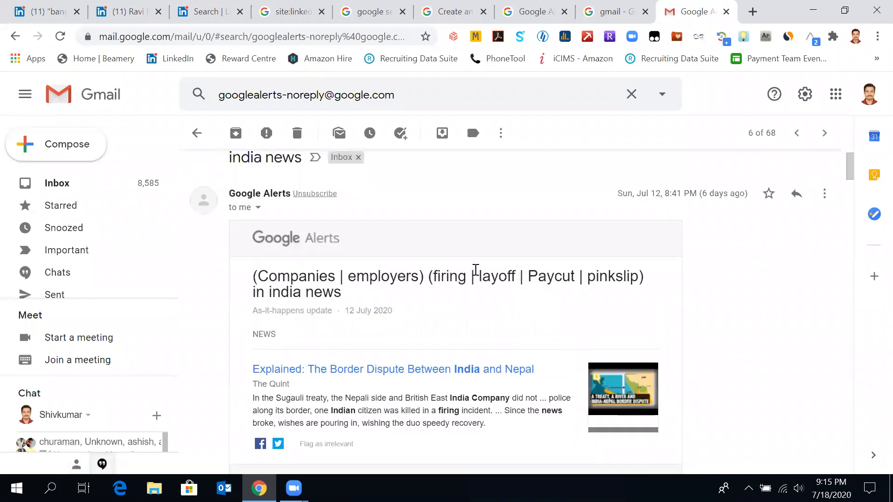
click(197, 133)
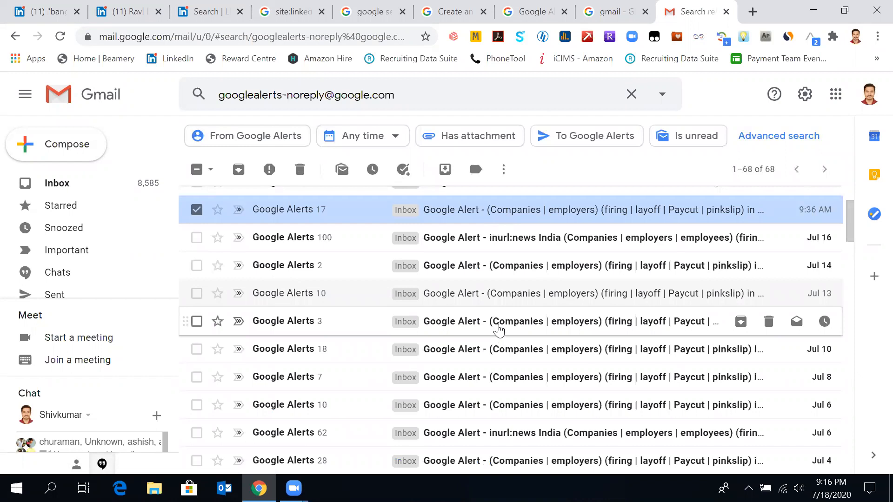
click(499, 327)
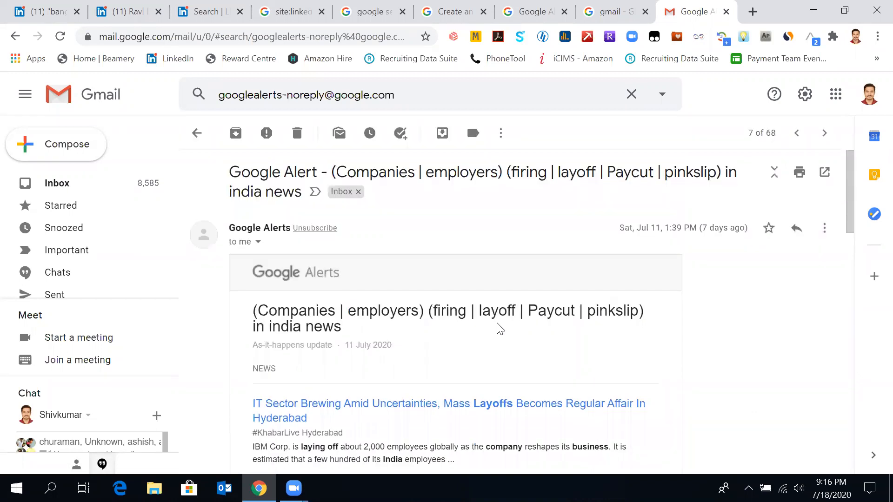
scroll(500, 328, down, 2)
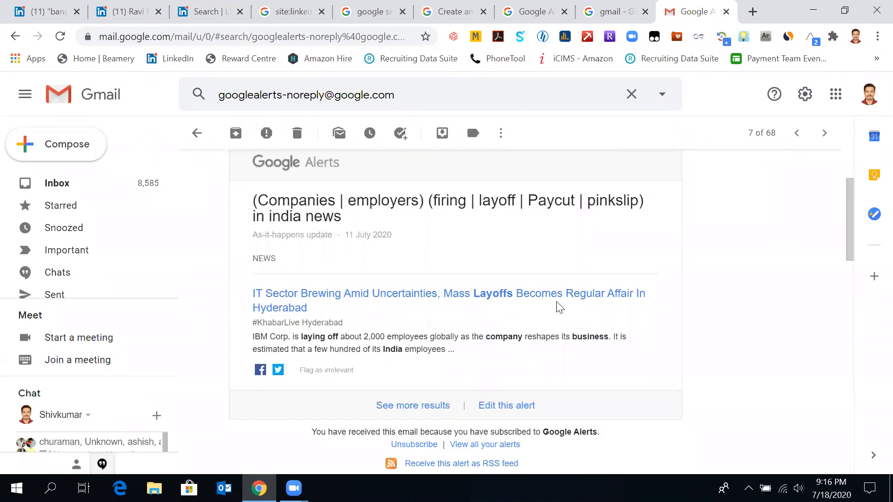
- Close the Gmail, Google Alerts, help page and Google search tabs, leaving only the LinkedIn tabs open
click(725, 12)
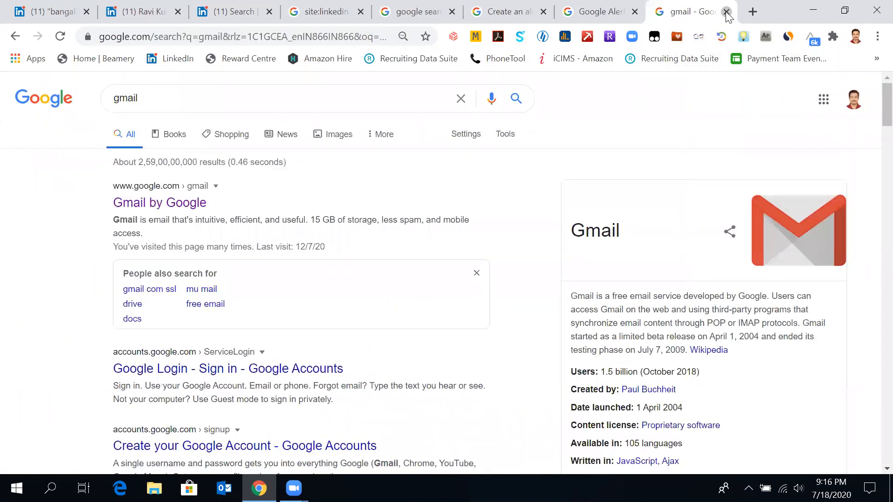
click(726, 12)
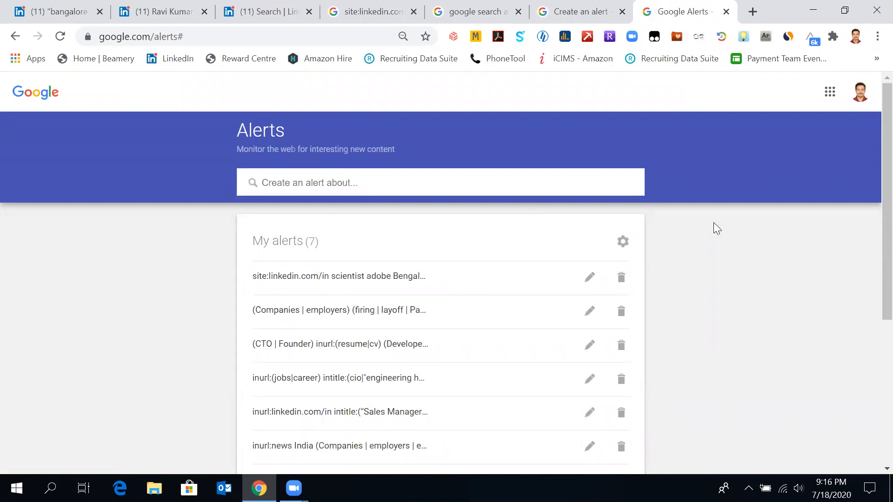
click(726, 12)
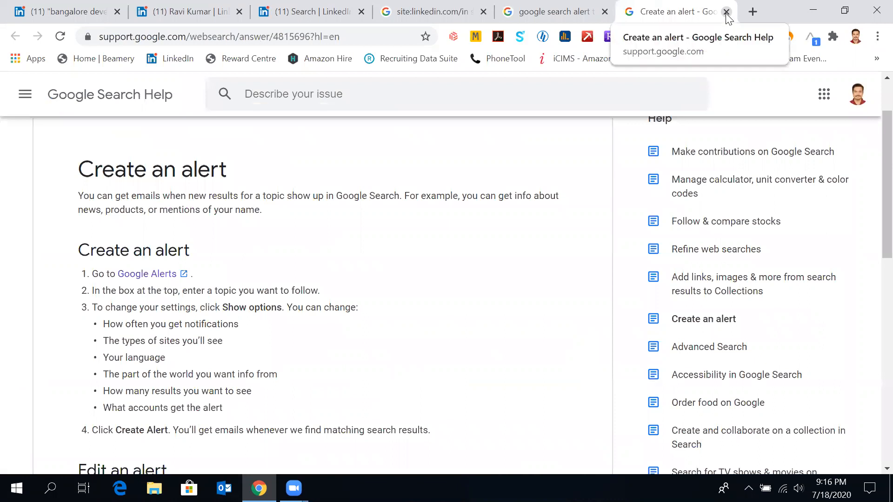
click(726, 11)
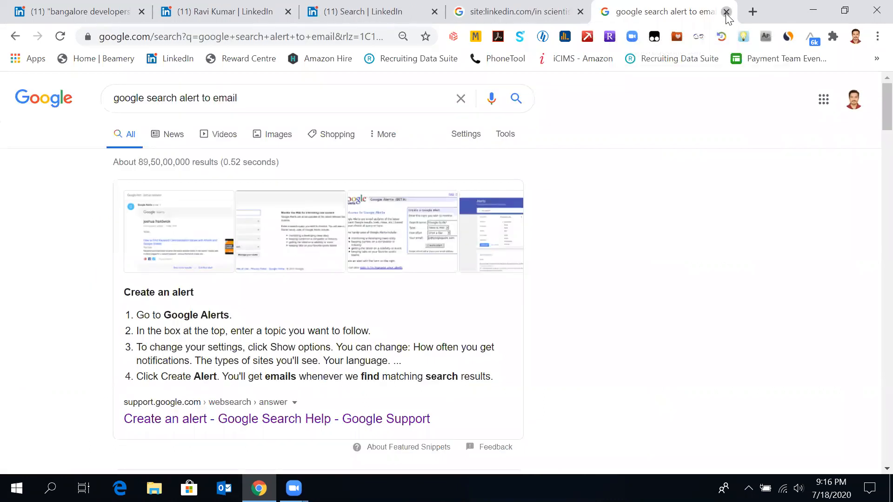
click(726, 11)
click(662, 12)
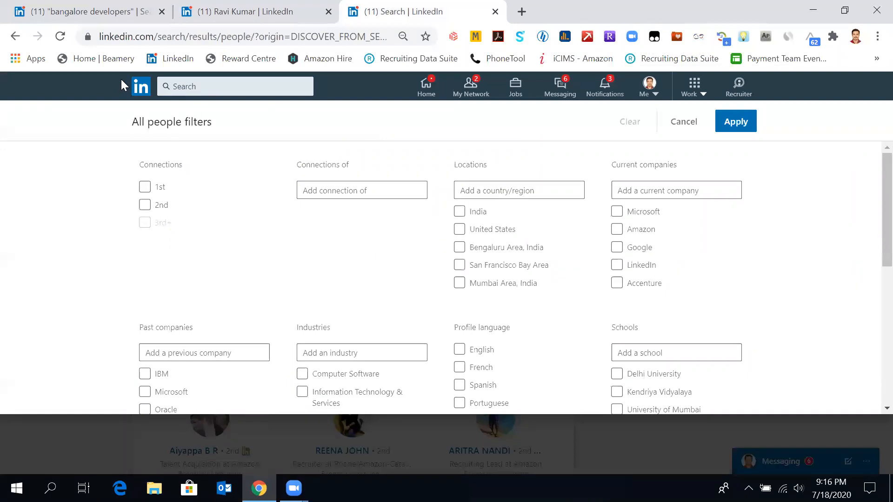
- Leave the people filters for the LinkedIn home feed, list all Events from the search and look through them
click(147, 88)
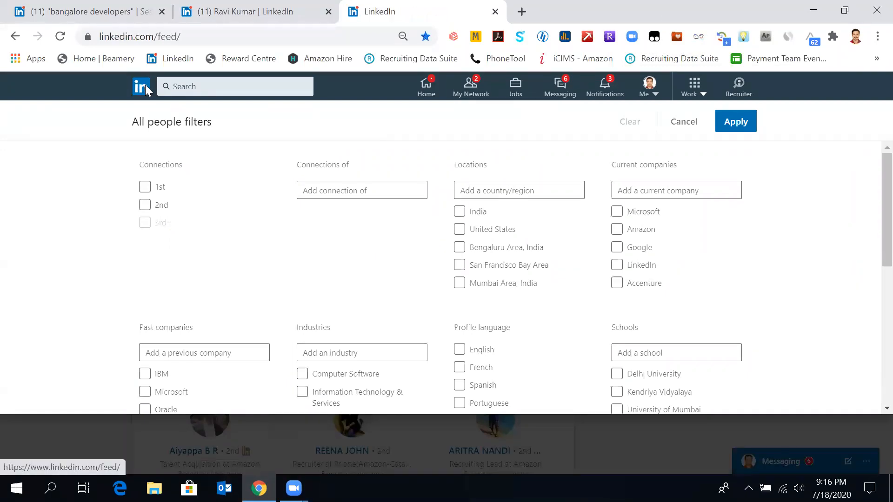
click(171, 87)
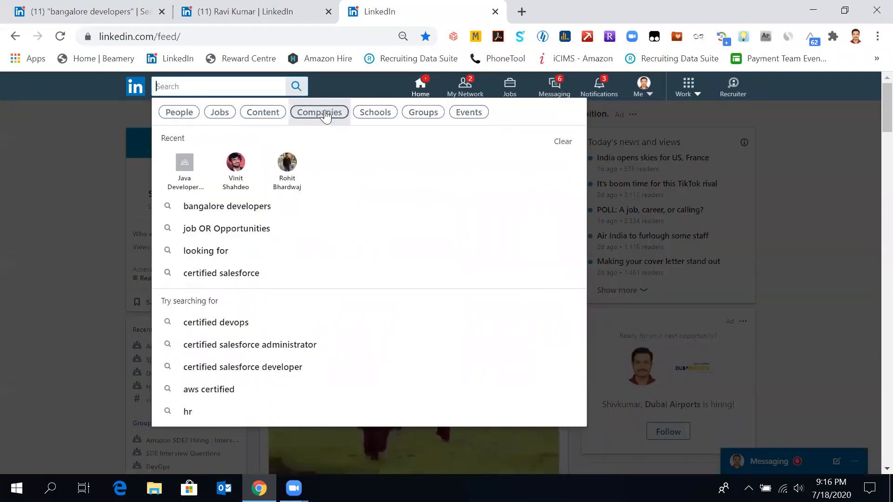
click(467, 116)
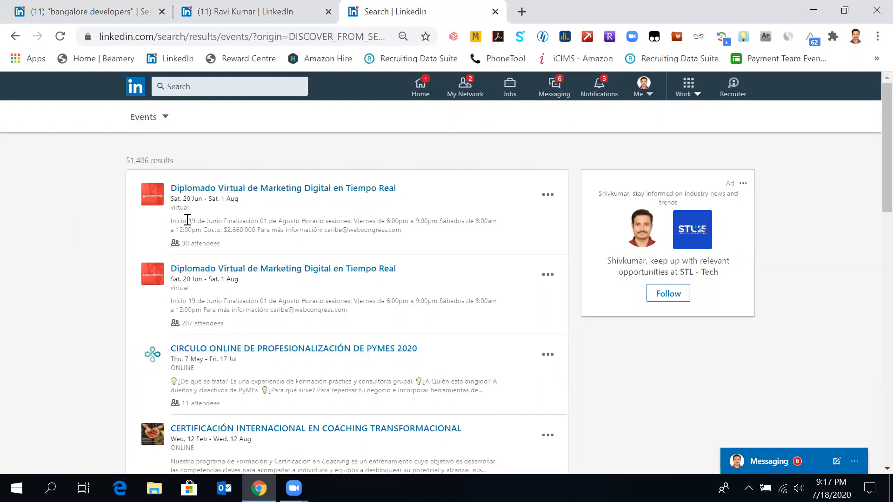
scroll(203, 337, down, 4)
scroll(202, 337, up, 4)
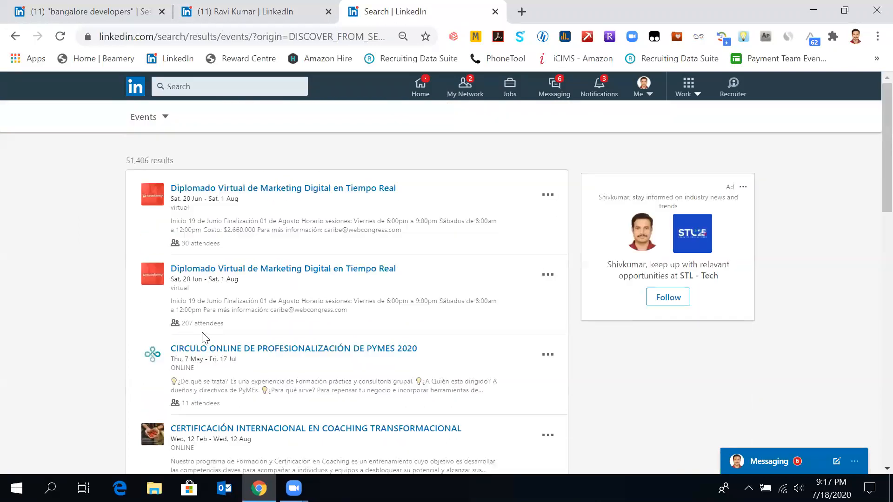
click(164, 120)
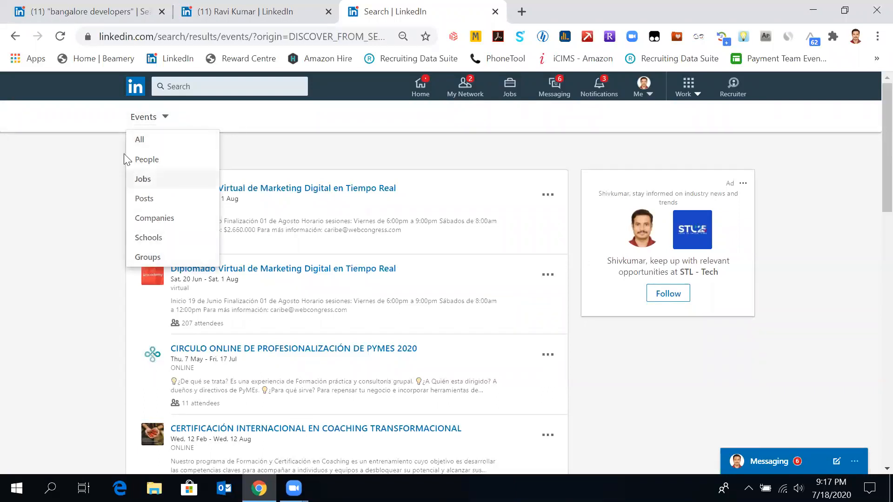
click(102, 169)
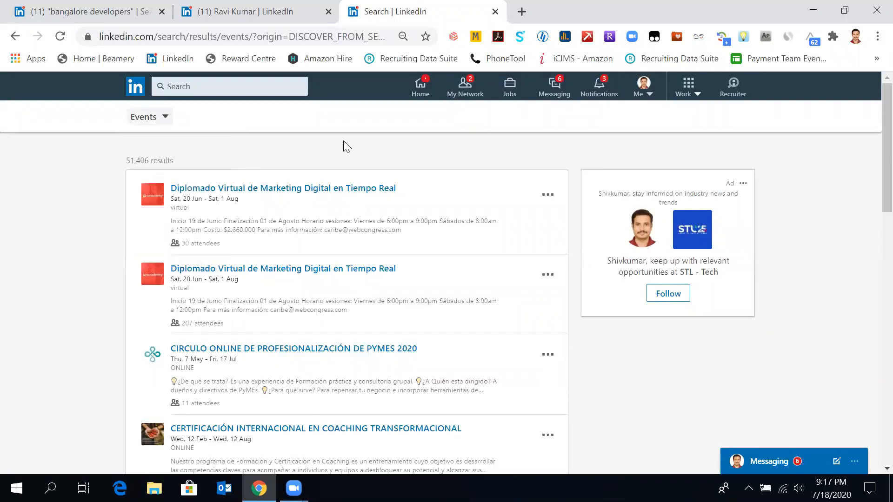
- Search the LinkedIn events for "alexa"
click(225, 85)
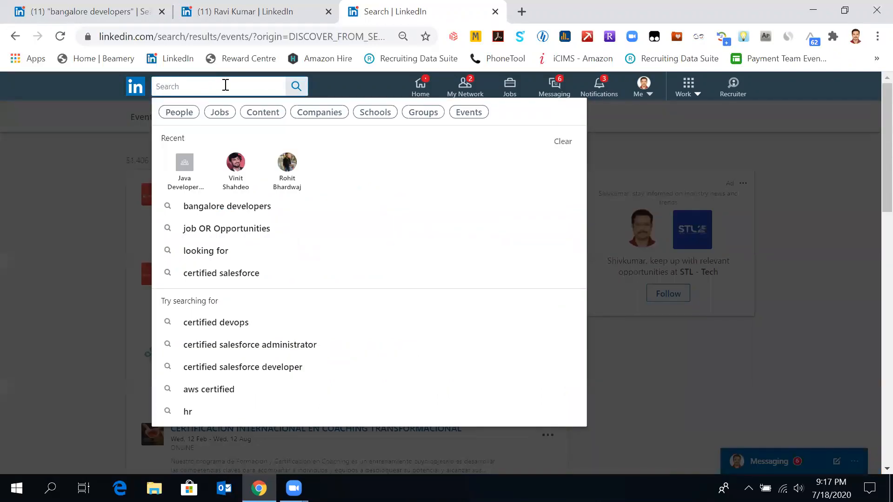
text(alexa)
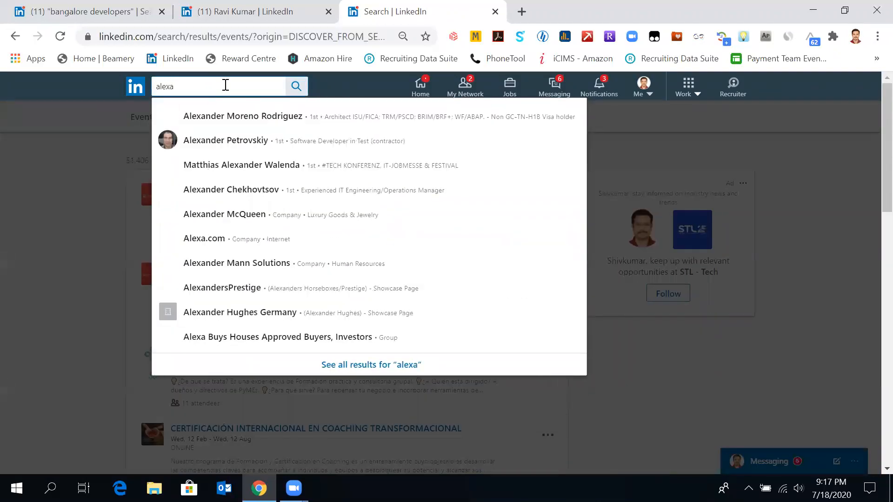
key(Return)
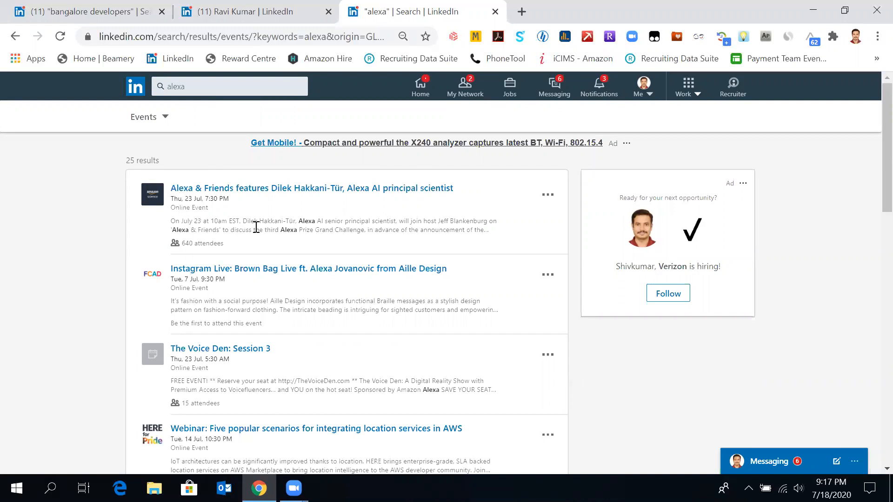
- Narrow the events search to "alexa bangalore"
click(255, 87)
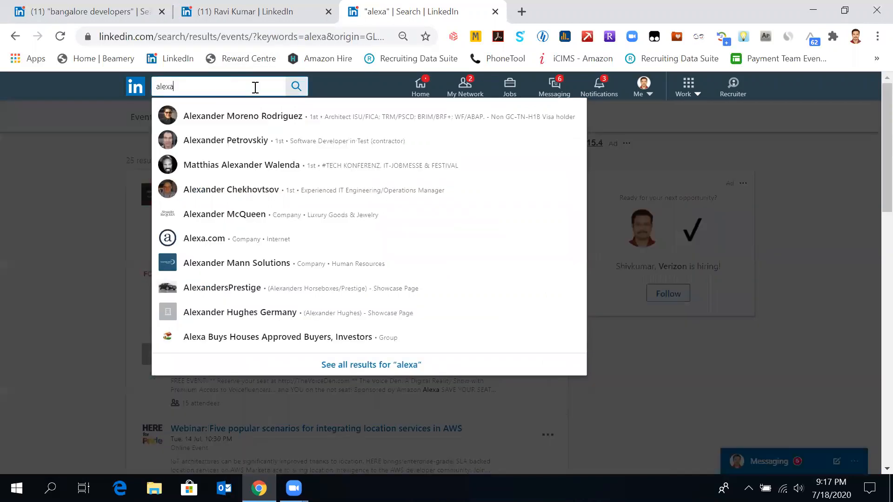
text(bangalore)
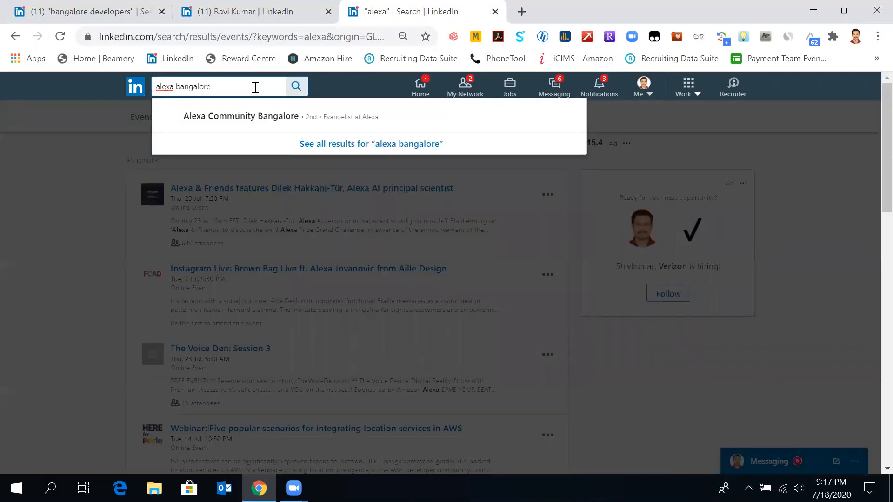
key(Return)
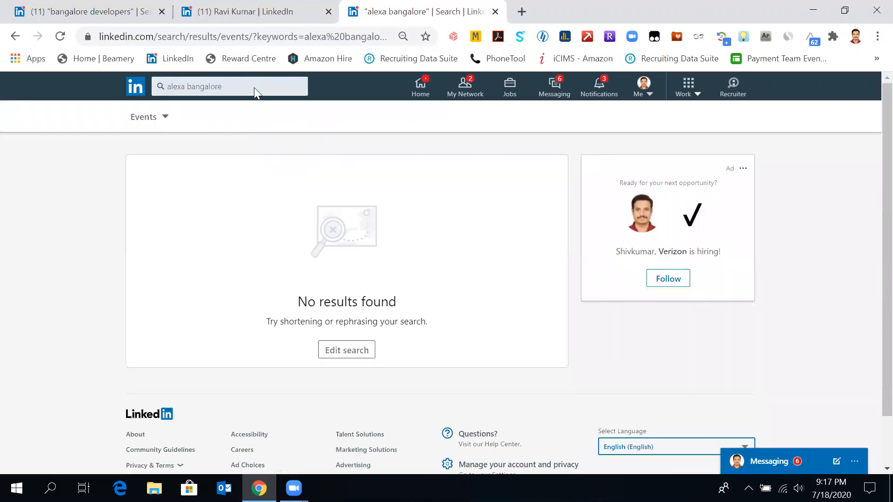
- Remove "alexa" from the query and search the events for "bangalore" only
click(188, 88)
key(BackSpace)
key(BackSpace)
key(BackSpace)
key(BackSpace)
key(BackSpace)
key(BackSpace)
key(BackSpace)
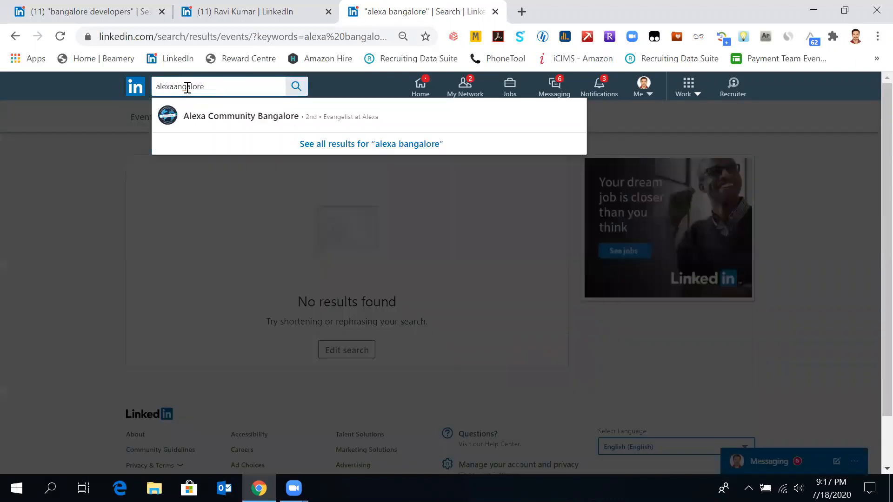
text(b)
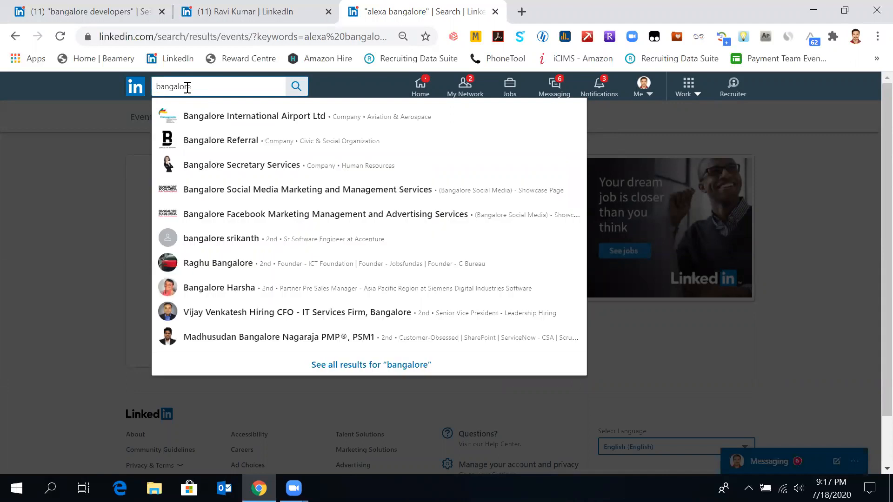
key(Return)
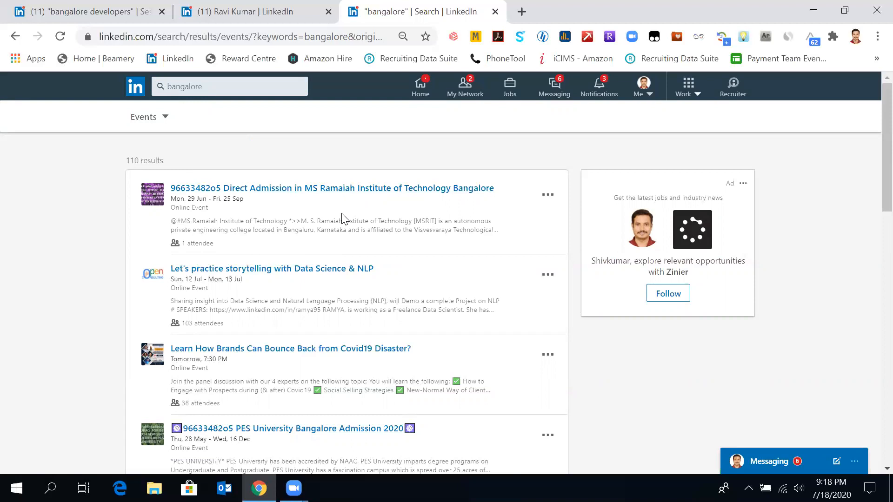
- Open the event "Let's practice storytelling with Data Science & NLP" in a new browser tab and look through the remaining Bangalore events
right_click(338, 269)
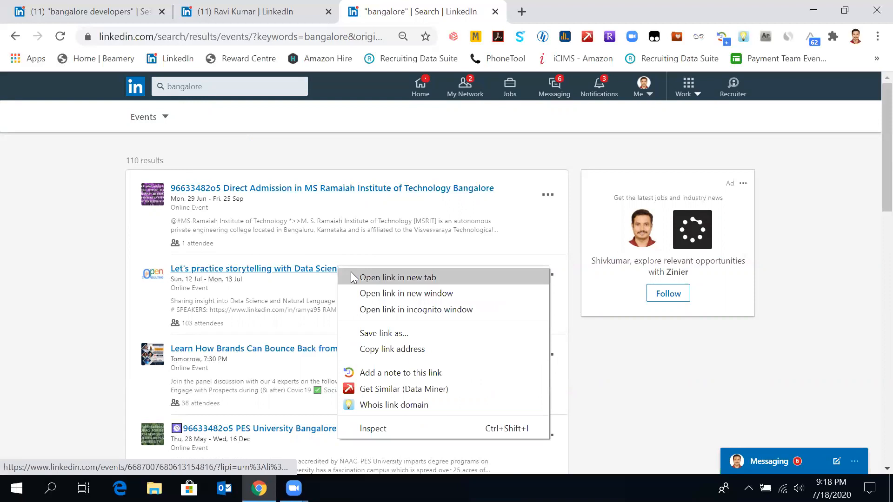
click(397, 277)
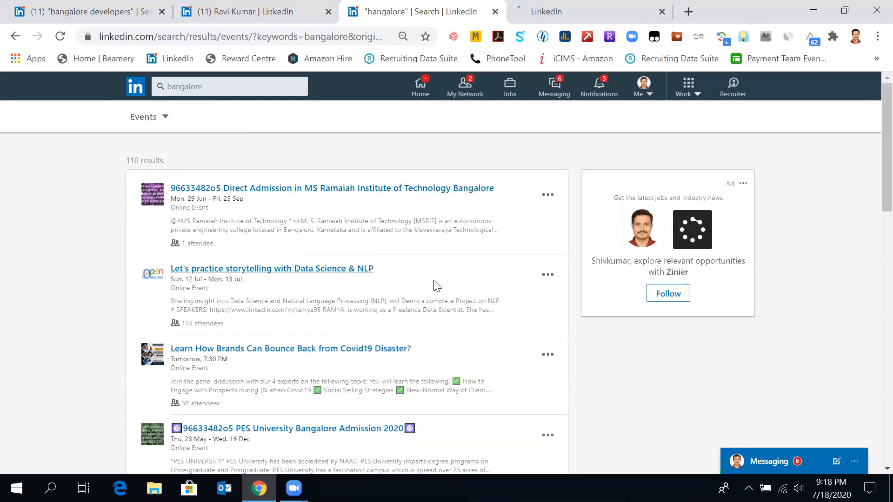
scroll(436, 285, down, 7)
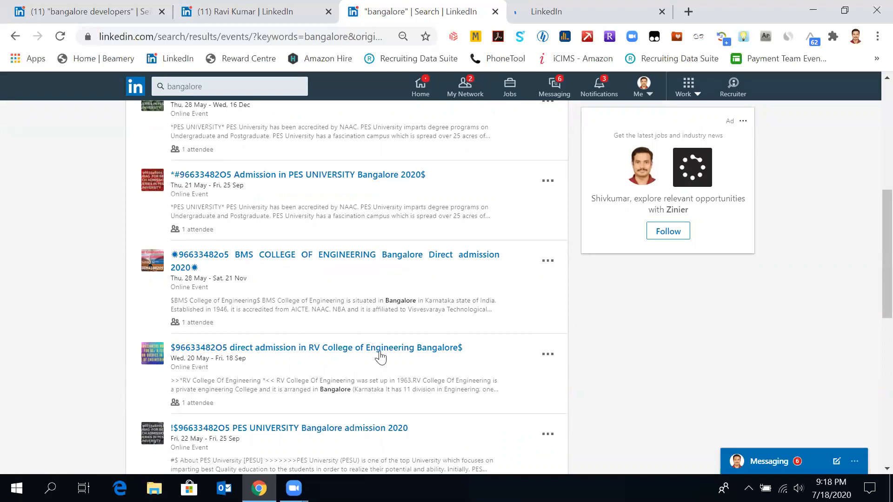
scroll(369, 380, down, 4)
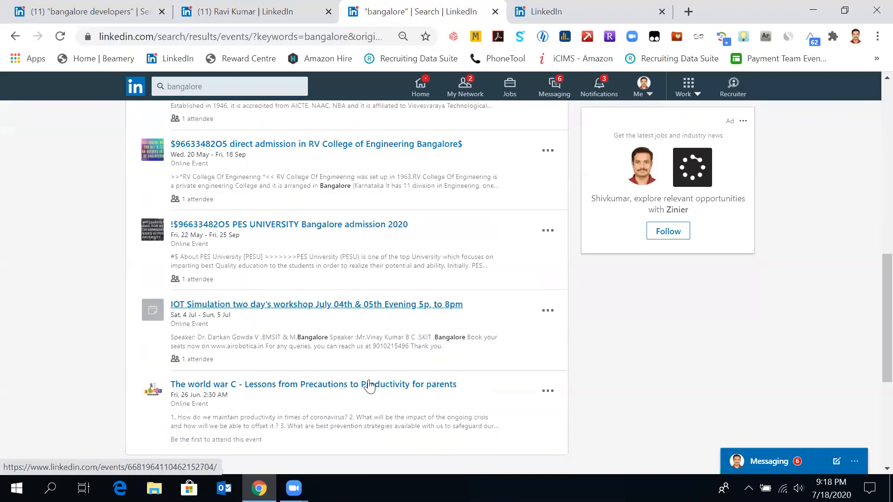